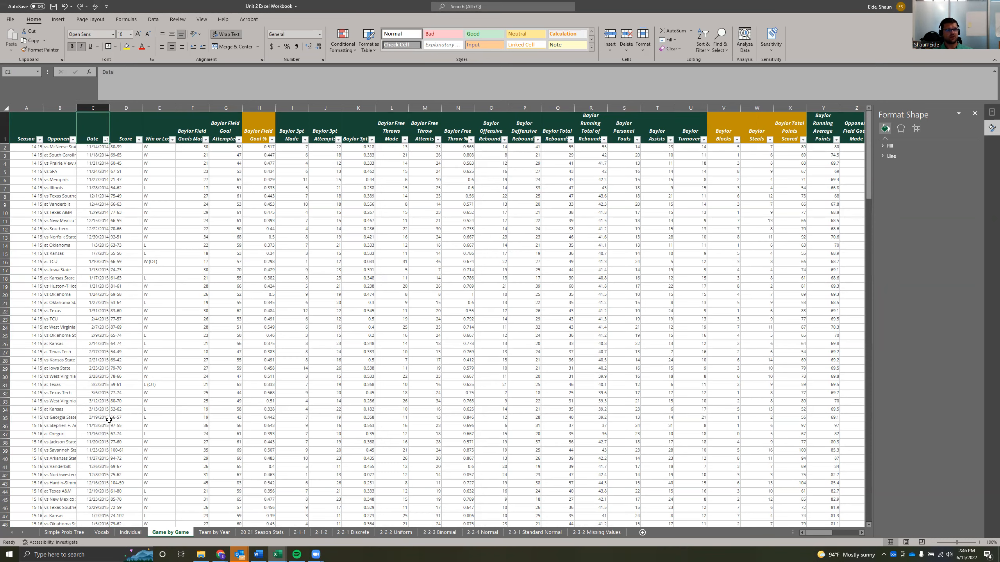
# Insert a pivot table from the Date column C1:C232 of Game by Game at cell B11 of the 2-2-2 Uniform sheet
pyautogui.hotkey('ctrl', 'shift', 'Down')
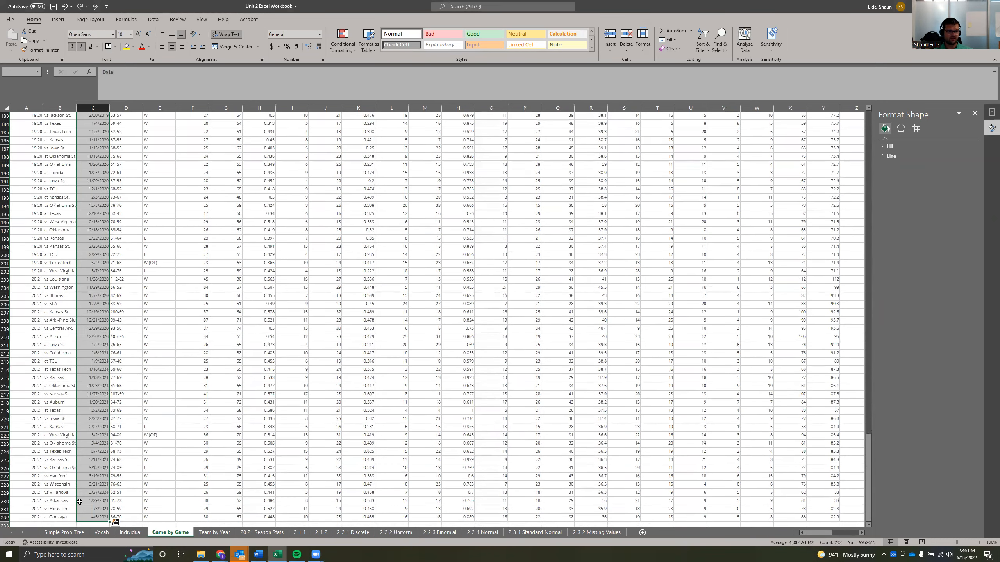
pyautogui.scroll(-1, 92, 504)
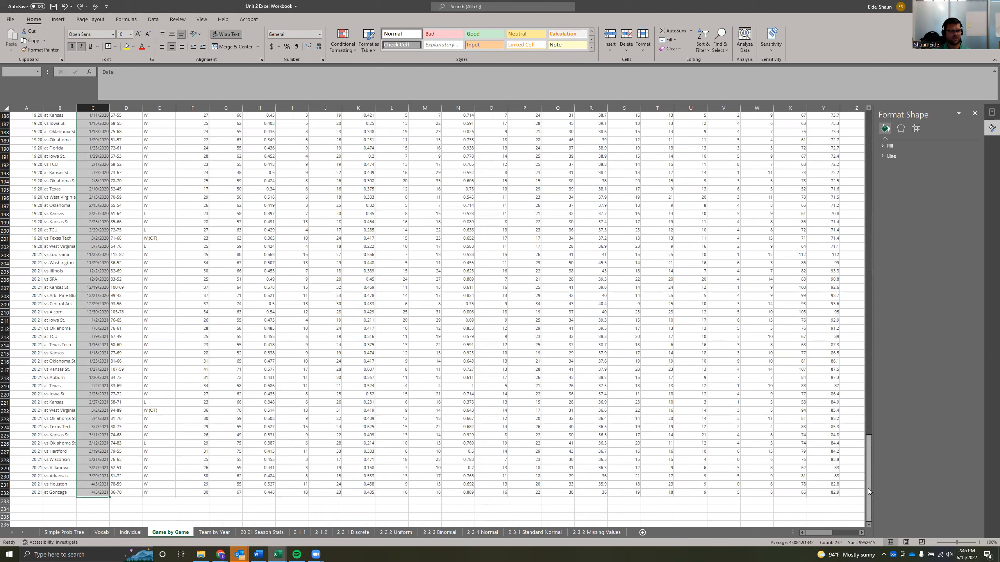
pyautogui.moveTo(868, 488); pyautogui.dragTo(868, 115)
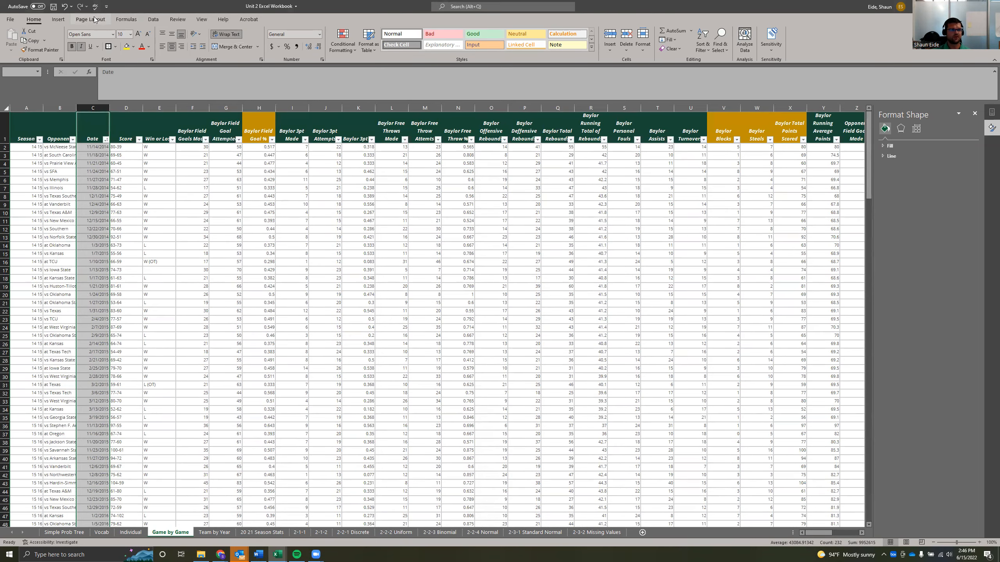
pyautogui.click(58, 19)
pyautogui.click(15, 38)
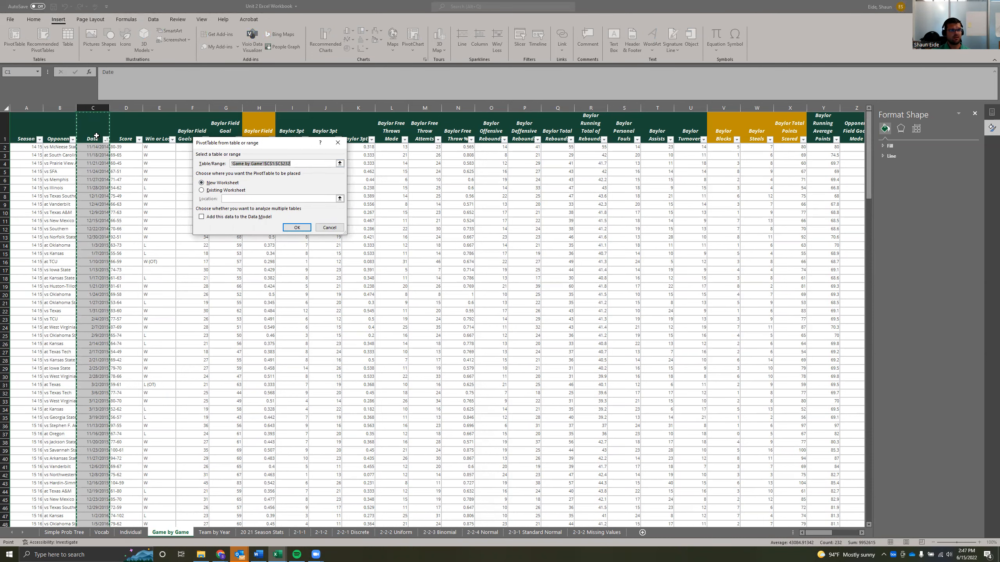
pyautogui.click(202, 190)
pyautogui.click(228, 198)
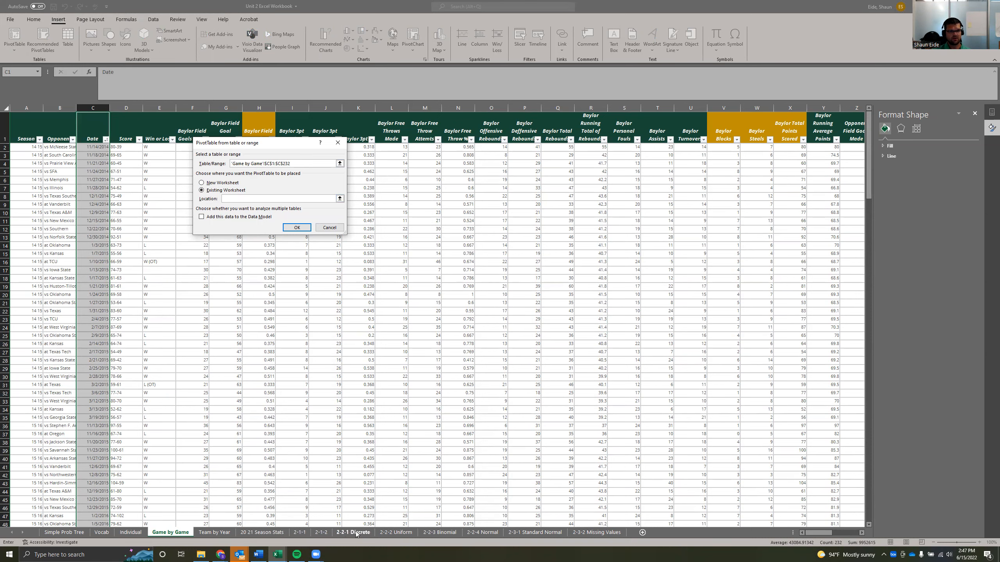
pyautogui.click(400, 534)
pyautogui.click(64, 195)
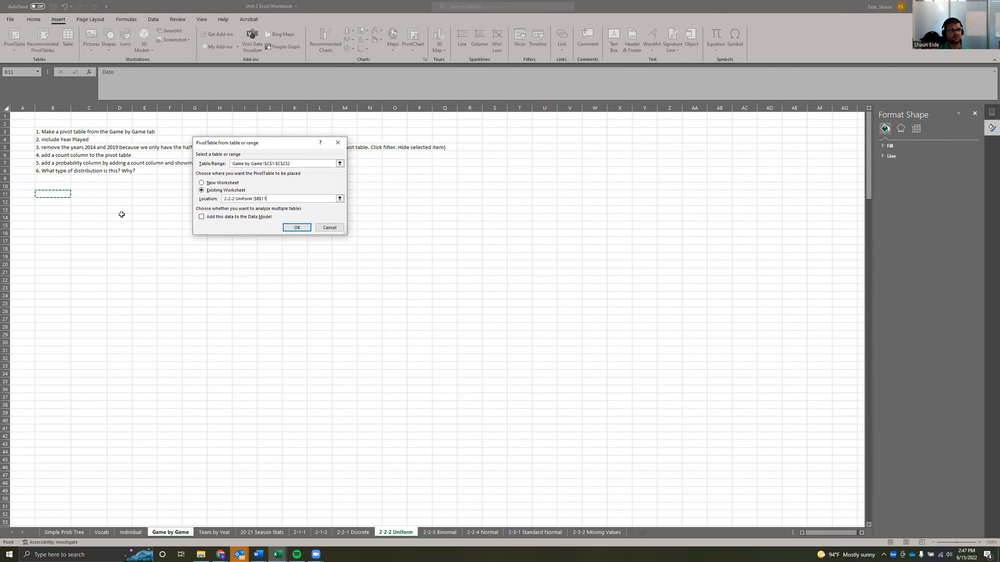
pyautogui.click(297, 227)
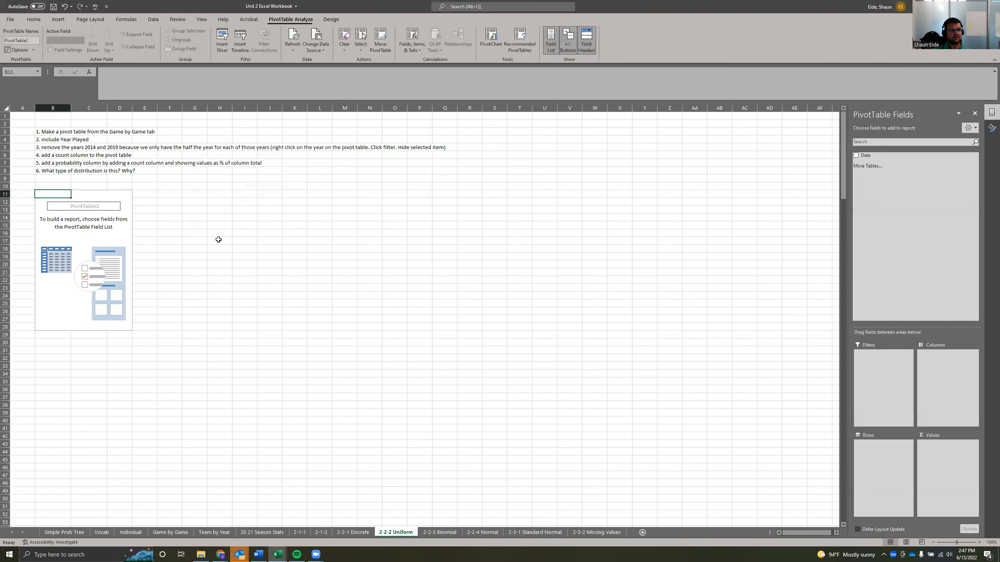
# Add Date to the pivot table's rows and as a count in its values, keeping only Years as the row field
pyautogui.click(856, 155)
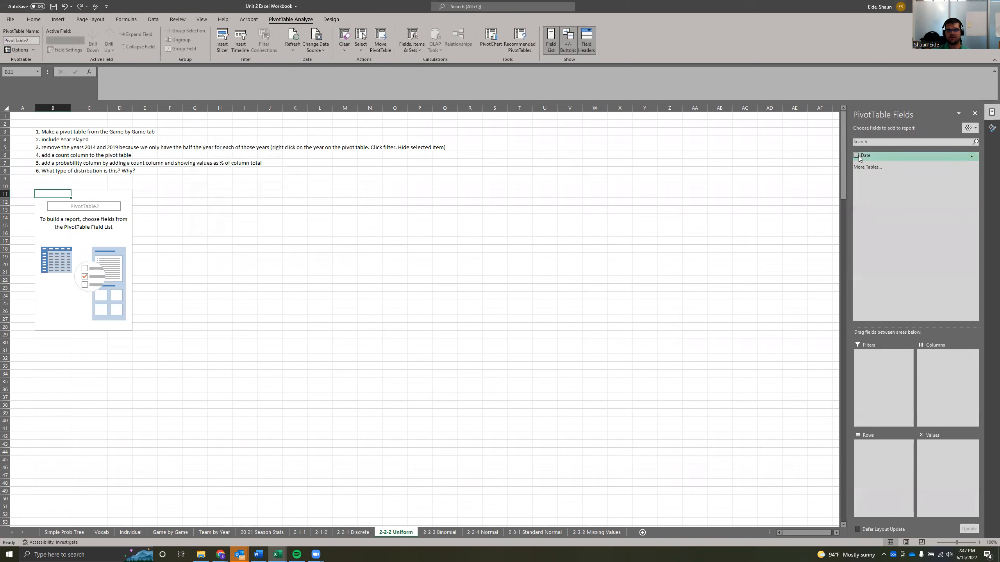
pyautogui.moveTo(859, 156); pyautogui.dragTo(956, 483)
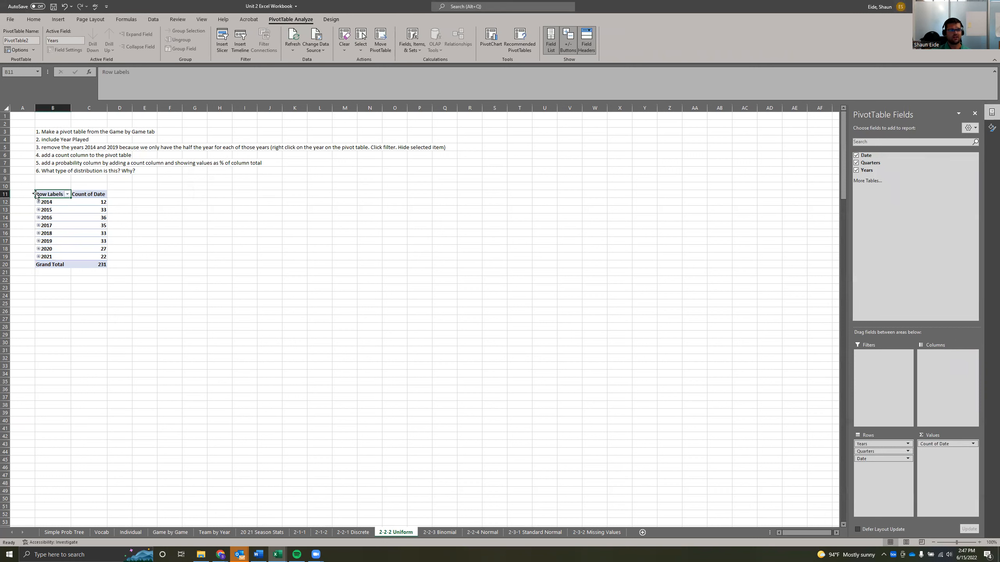
pyautogui.moveTo(895, 452); pyautogui.dragTo(919, 226)
pyautogui.moveTo(867, 453); pyautogui.dragTo(935, 217)
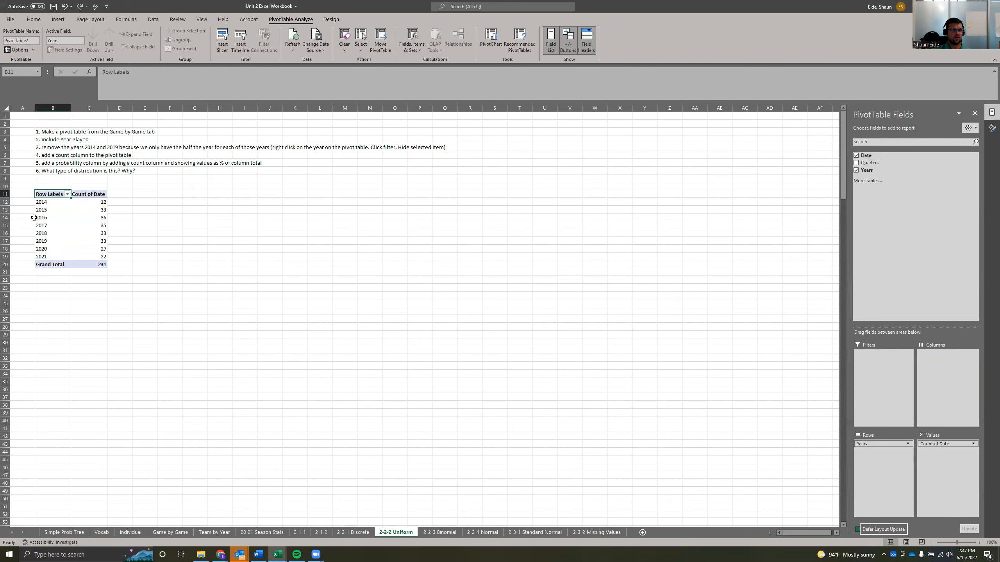
# Filter the pivot table to hide the 2014 row
pyautogui.click(52, 257)
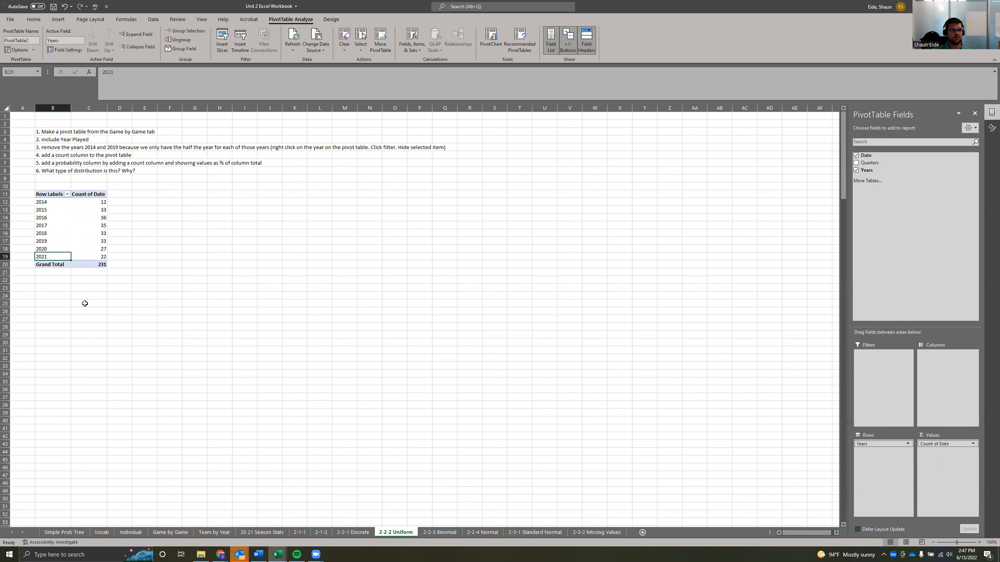
pyautogui.rightClick(49, 203)
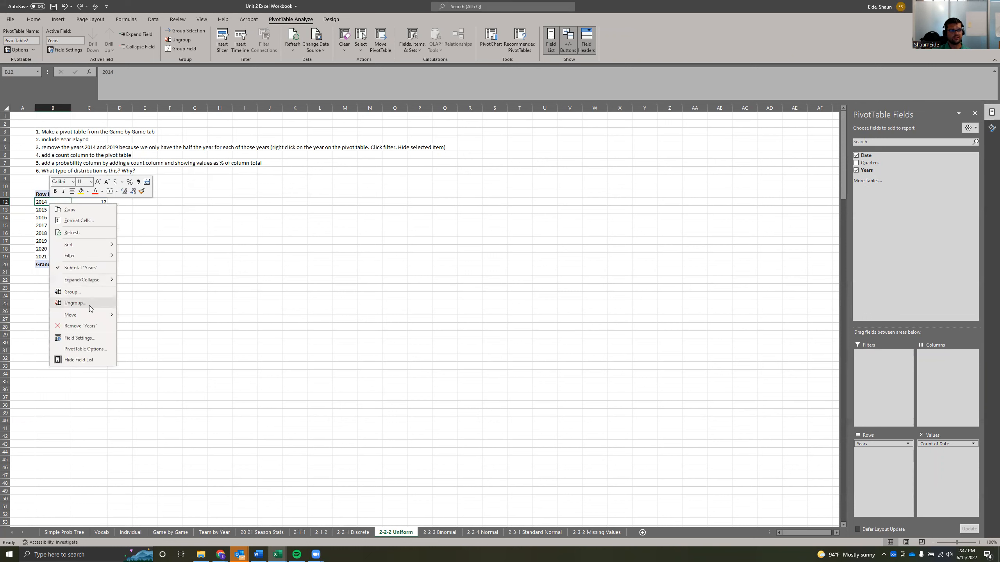
pyautogui.click(219, 258)
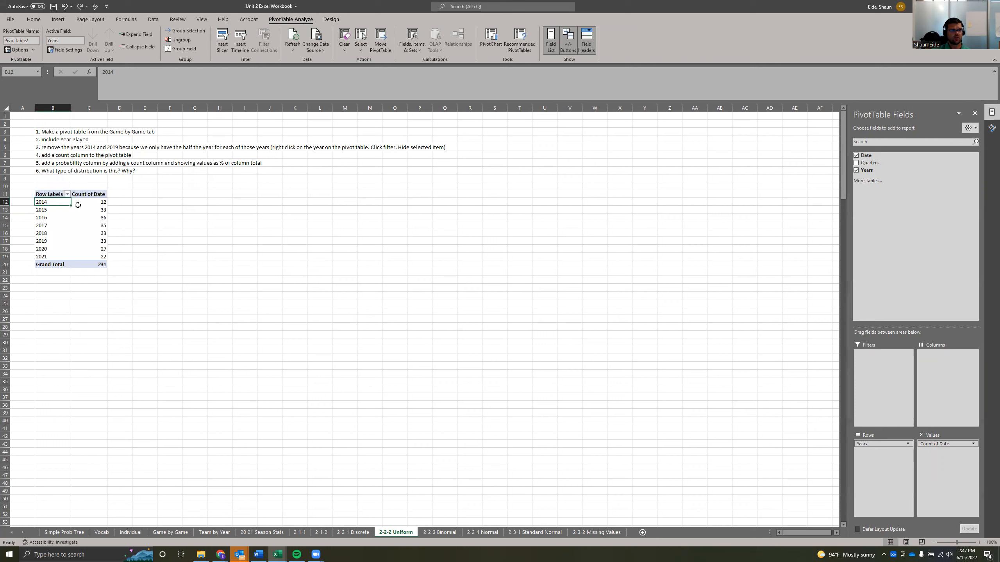
pyautogui.rightClick(57, 202)
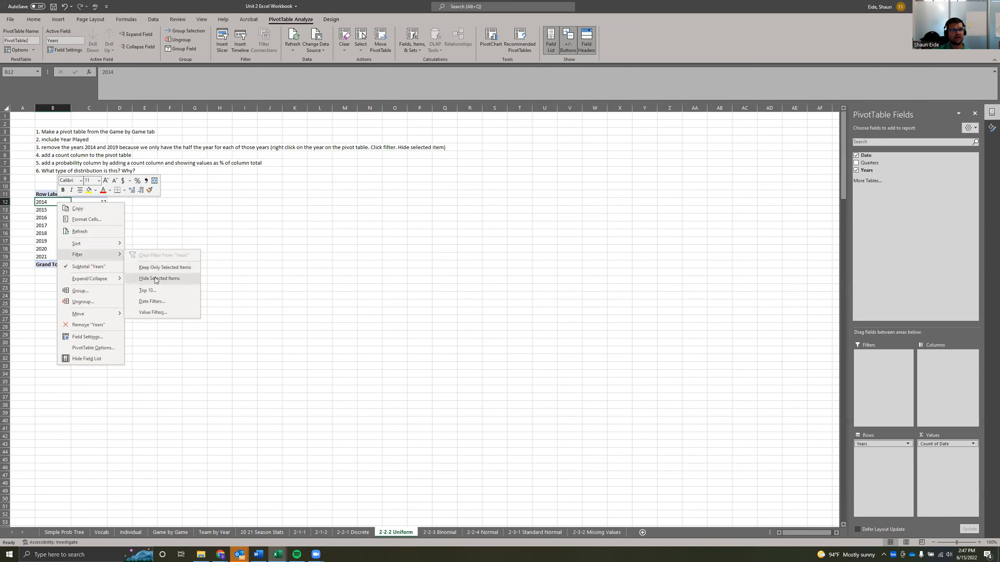
pyautogui.click(153, 280)
# Filter the pivot table to hide the 2021 row
pyautogui.click(58, 249)
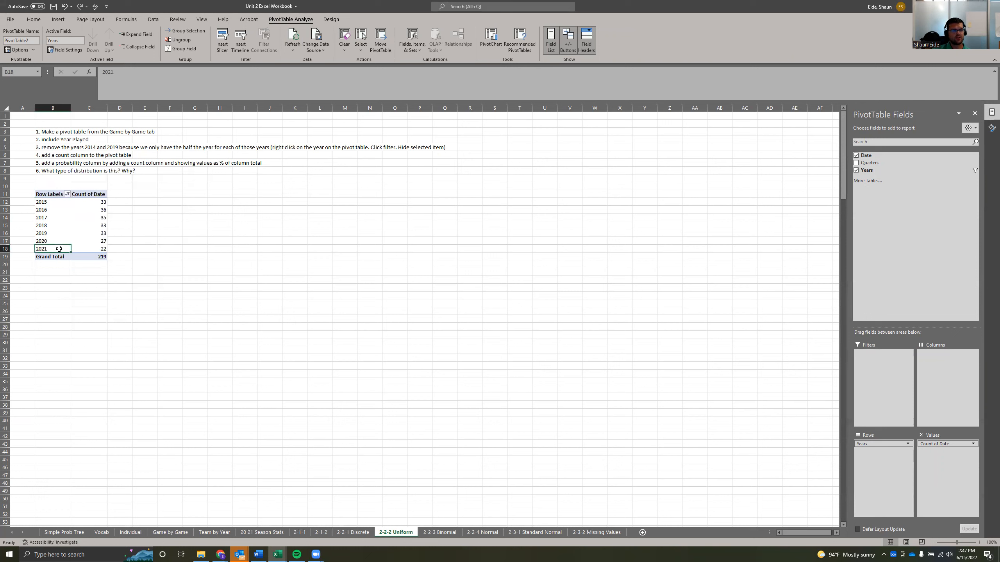
pyautogui.rightClick(55, 251)
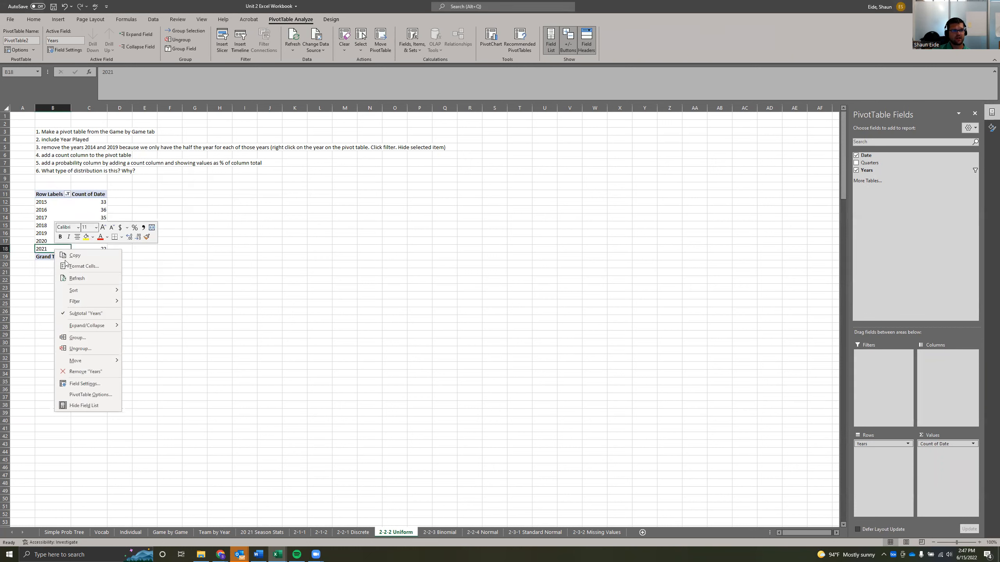
pyautogui.moveTo(101, 306)
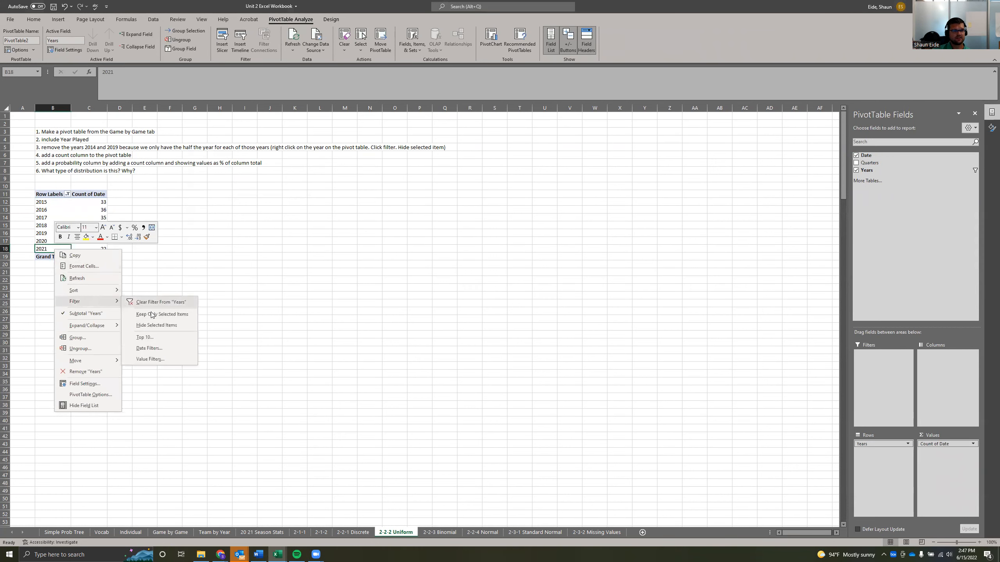
pyautogui.click(152, 327)
pyautogui.click(214, 350)
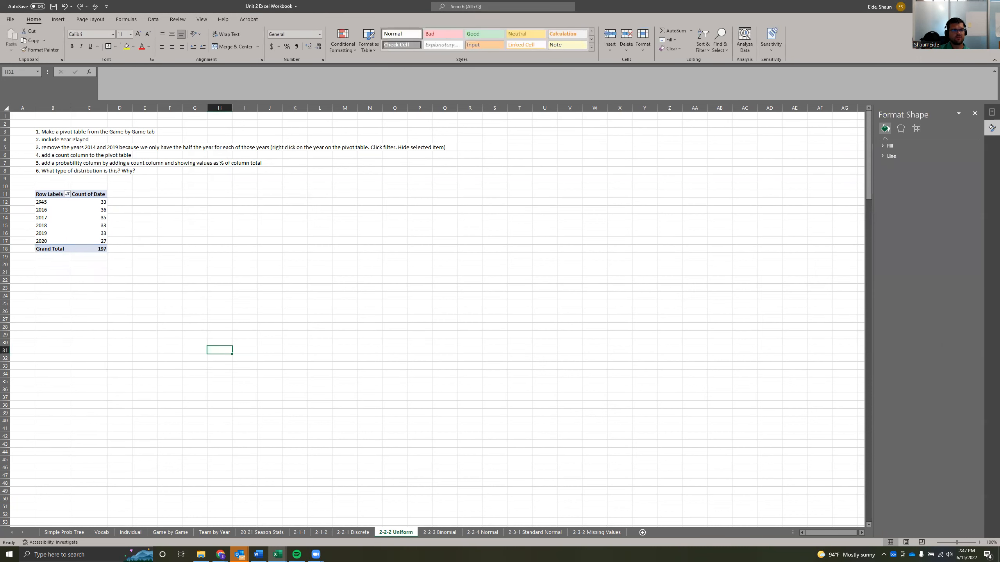
# Copy the pivot table's 2015 to 2020 years and counts, without header and total, to the cells starting at I11
pyautogui.moveTo(50, 202); pyautogui.dragTo(101, 241)
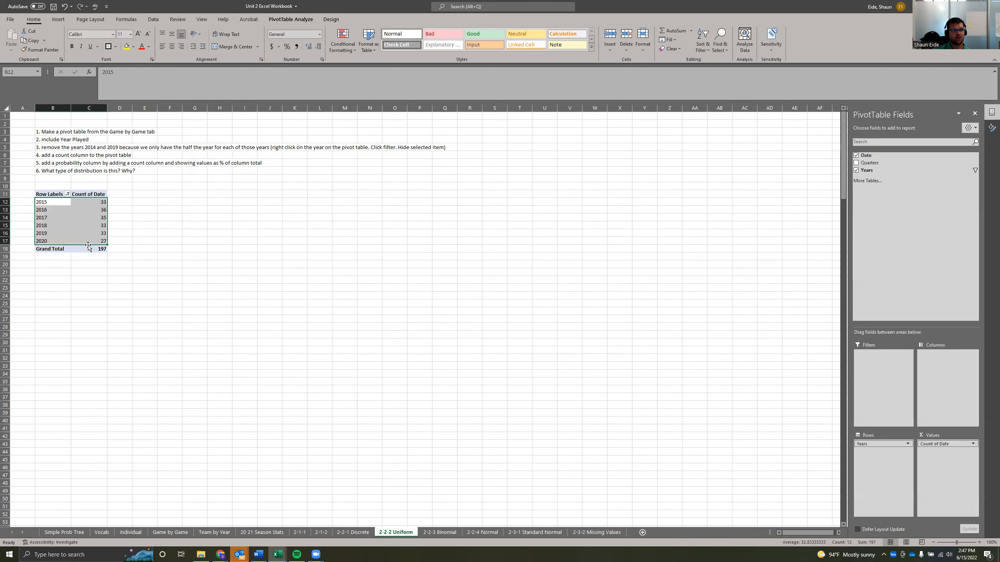
pyautogui.click(205, 265)
pyautogui.moveTo(45, 201); pyautogui.dragTo(102, 241)
pyautogui.hotkey('ctrl', 'c')
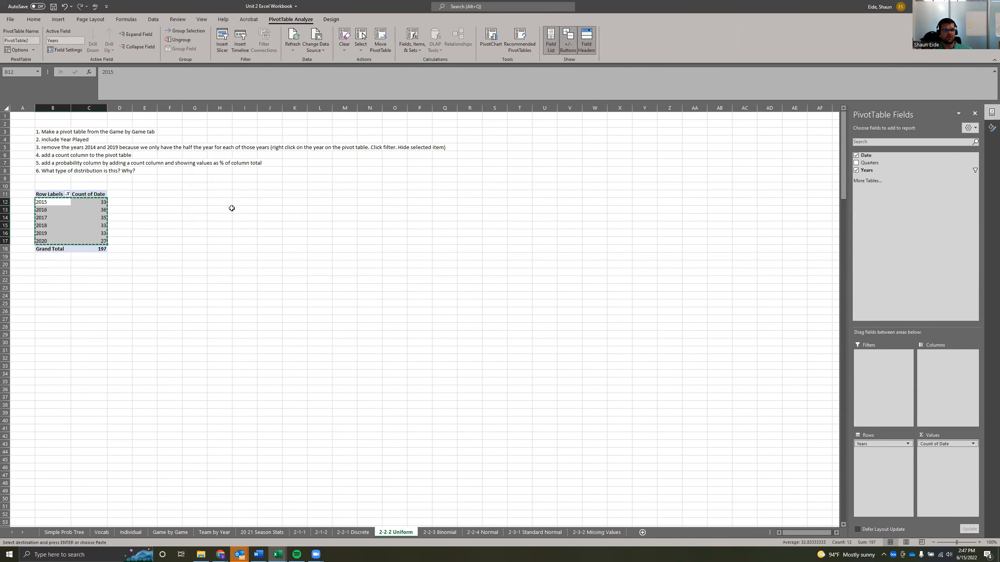
pyautogui.click(243, 194)
pyautogui.hotkey('ctrl', 'v')
pyautogui.click(199, 295)
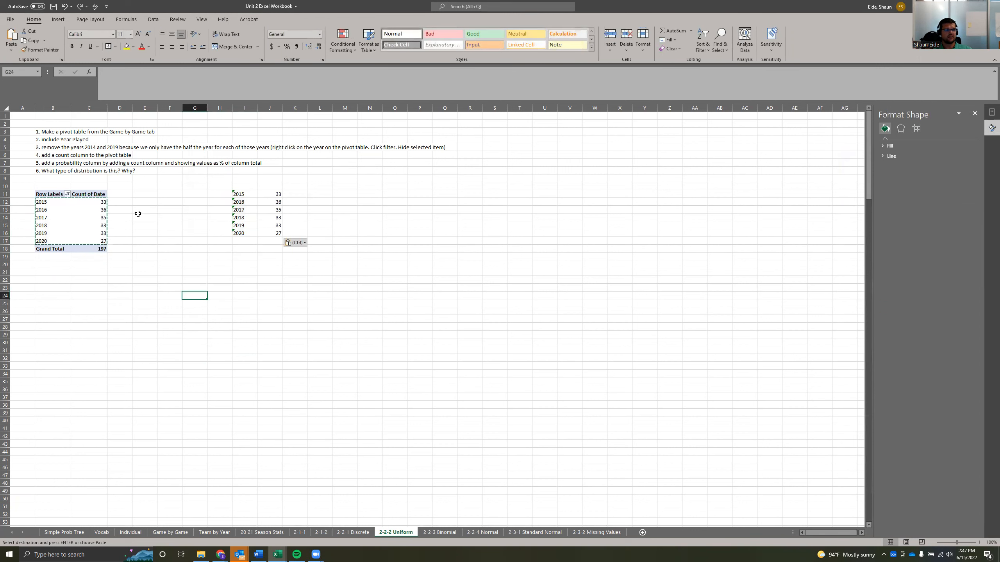
# Show the pivot table's Count of Date values as a percentage of the column total
pyautogui.click(47, 203)
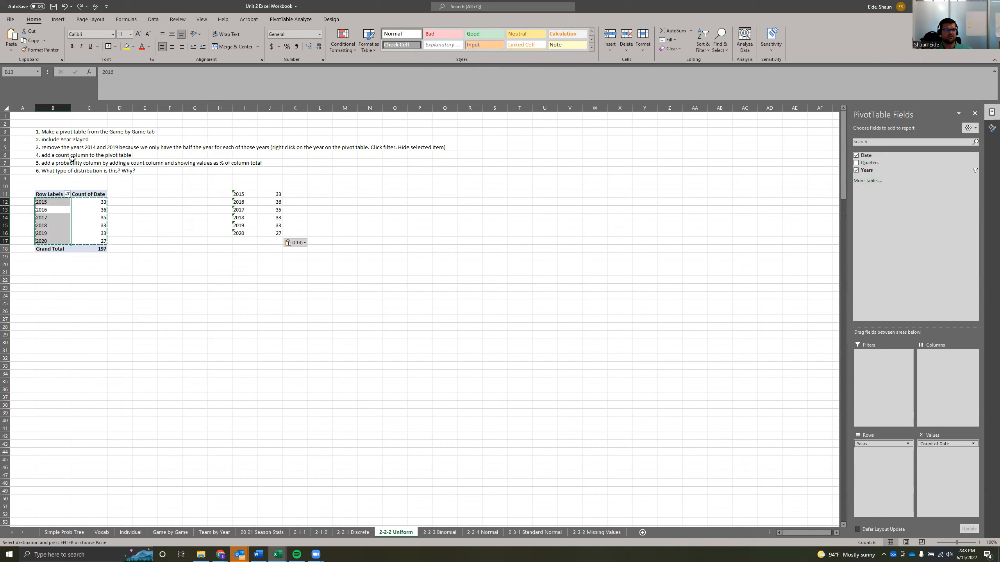
pyautogui.click(85, 217)
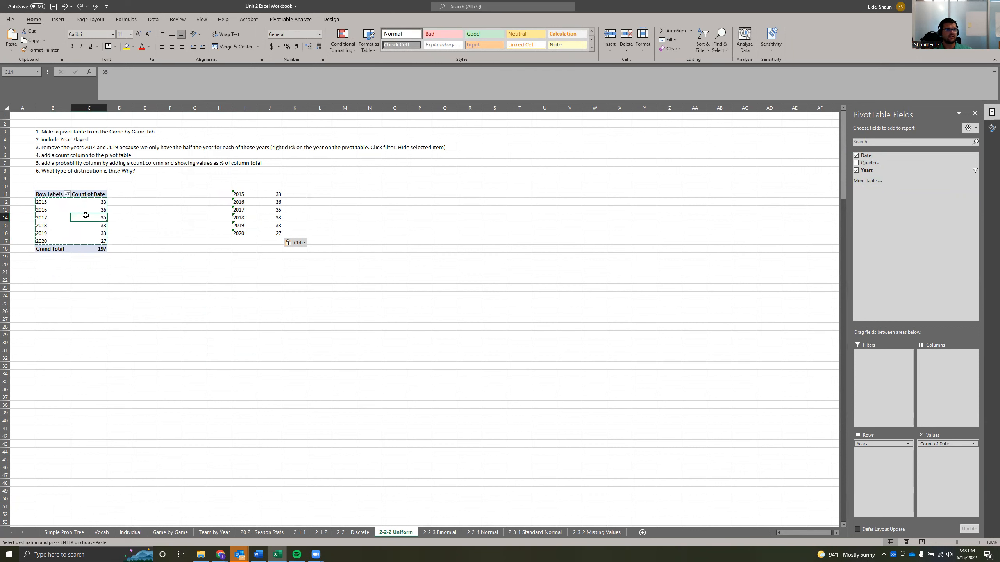
pyautogui.rightClick(85, 217)
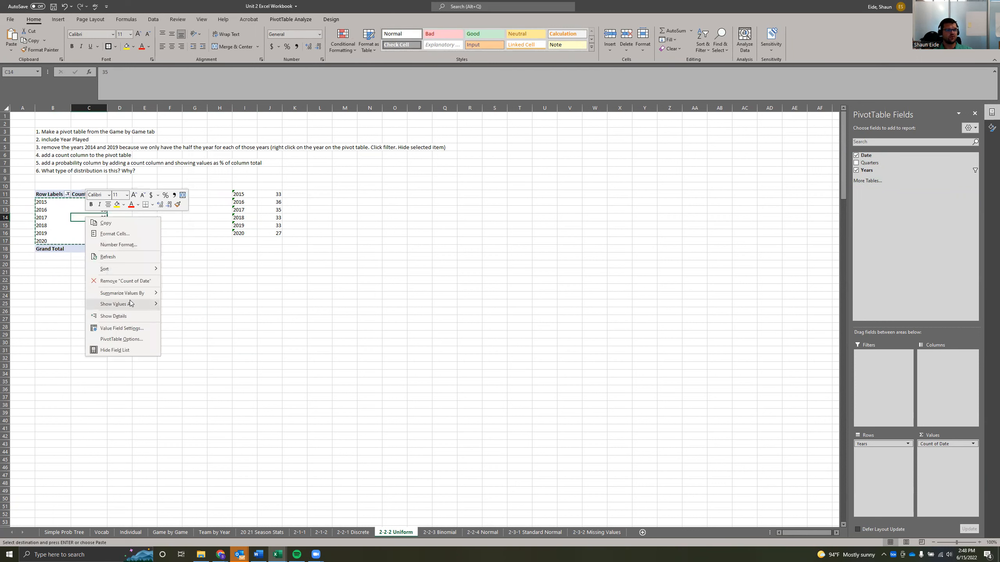
pyautogui.moveTo(131, 303)
pyautogui.click(230, 320)
pyautogui.click(230, 319)
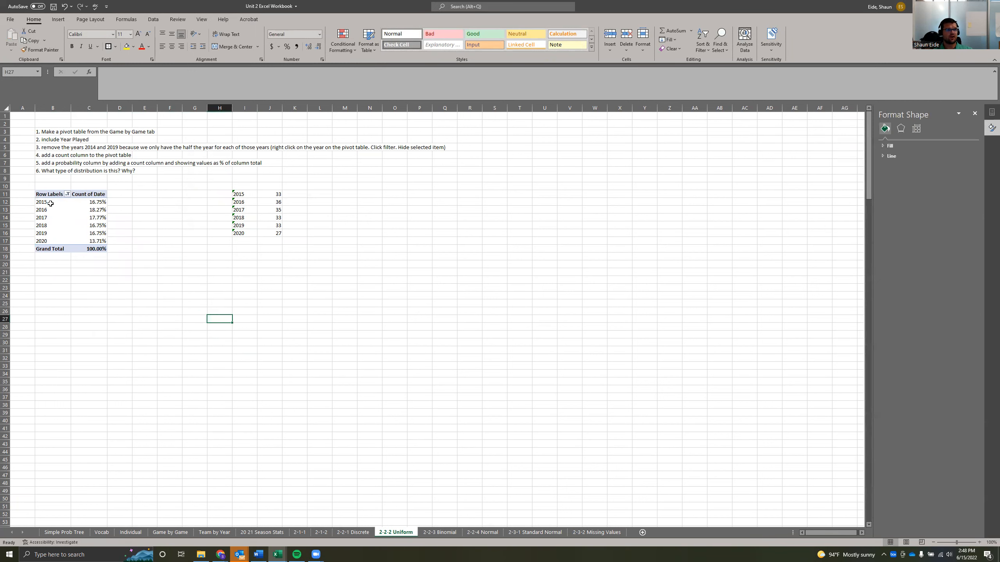
# Copy the pivot table's 2015 to 2020 years and percentages to the cells starting at I21
pyautogui.moveTo(51, 203); pyautogui.dragTo(94, 241)
pyautogui.hotkey('ctrl', 'c')
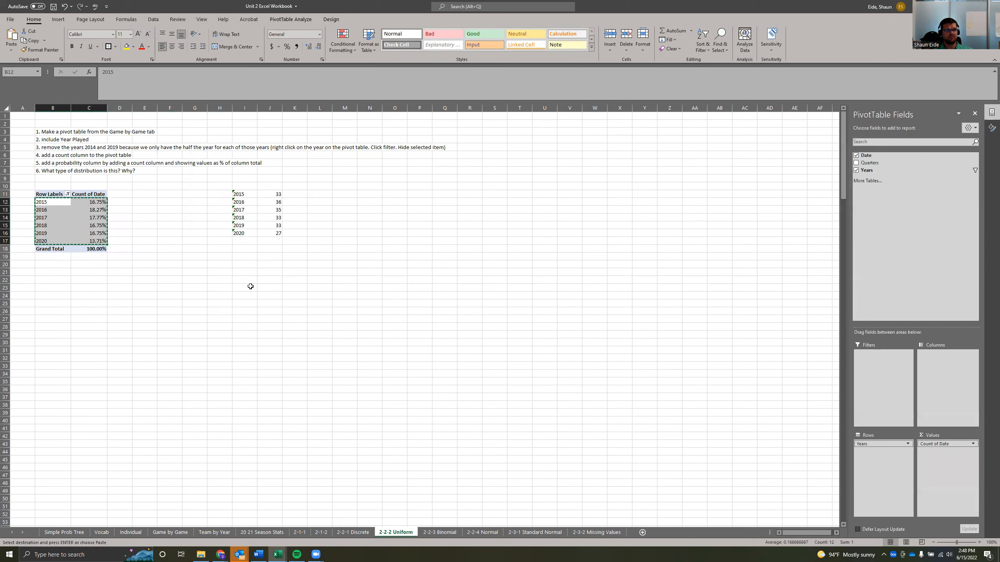
pyautogui.click(250, 286)
pyautogui.click(245, 274)
pyautogui.hotkey('ctrl', 'v')
pyautogui.click(205, 334)
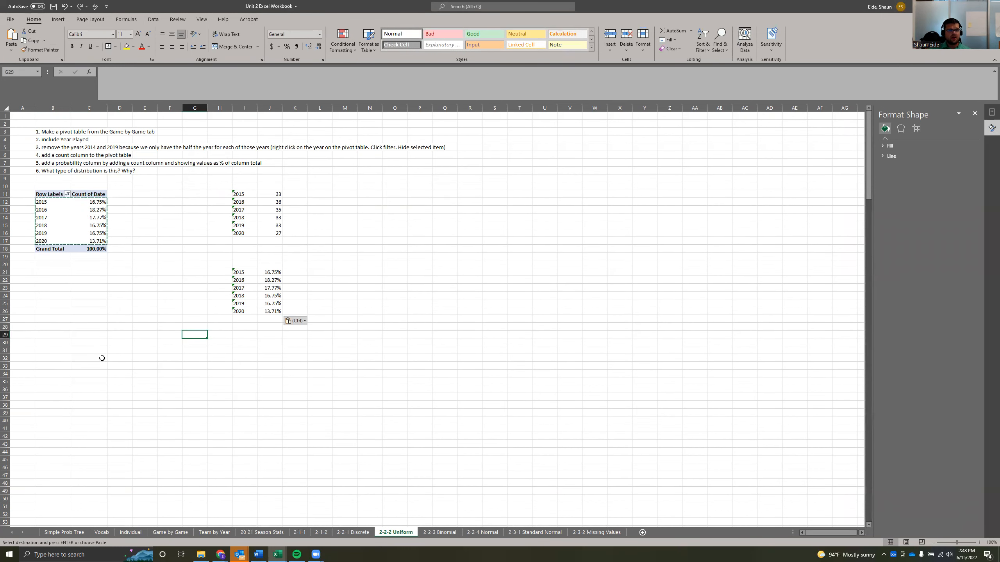
# Check the copied year probabilities and pivot table rows against the sheet's instructions on excluded years, count, probability and distribution type
pyautogui.click(248, 274)
pyautogui.moveTo(254, 298); pyautogui.dragTo(271, 312)
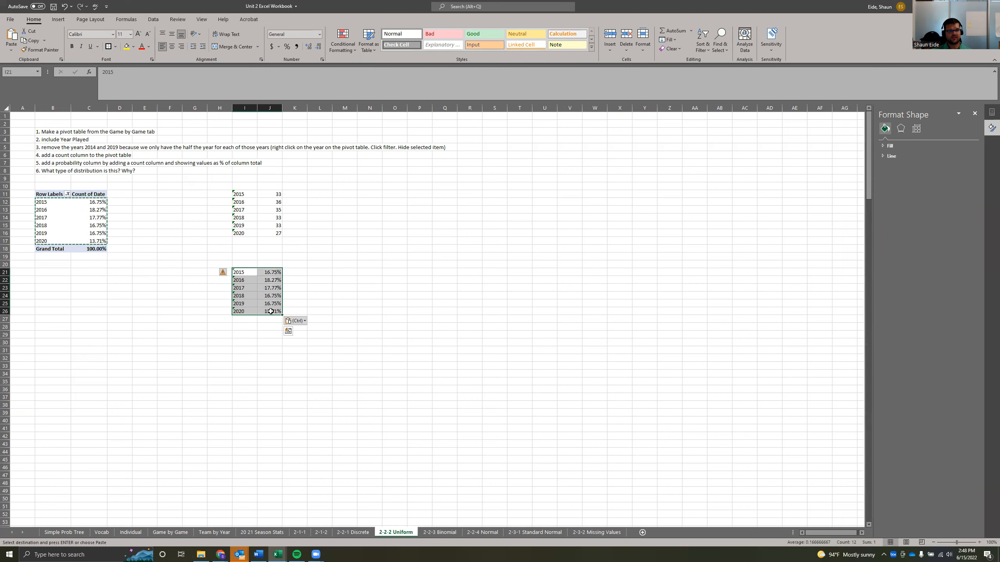
pyautogui.click(368, 303)
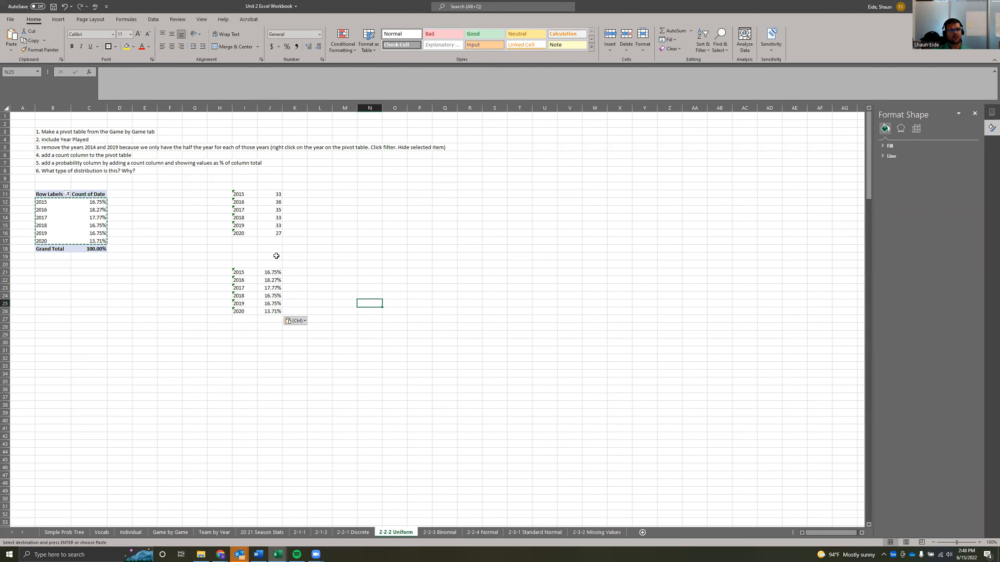
pyautogui.click(43, 147)
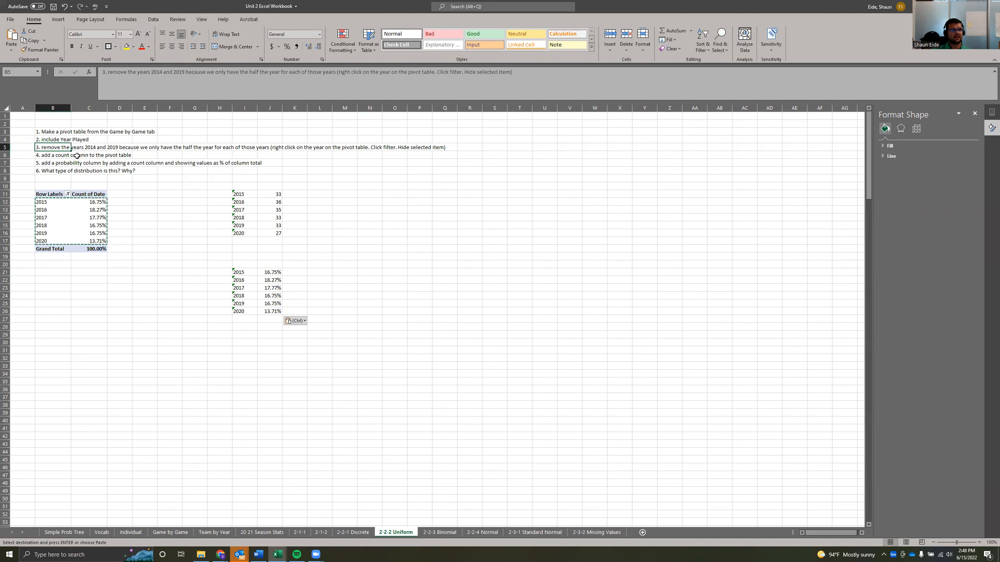
pyautogui.moveTo(51, 148); pyautogui.dragTo(120, 148)
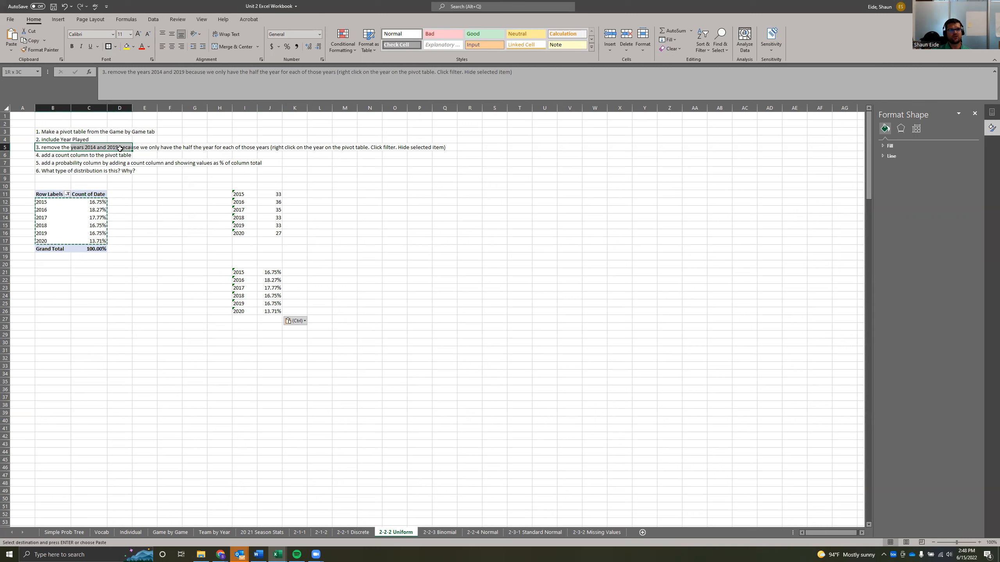
pyautogui.click(42, 241)
pyautogui.click(51, 257)
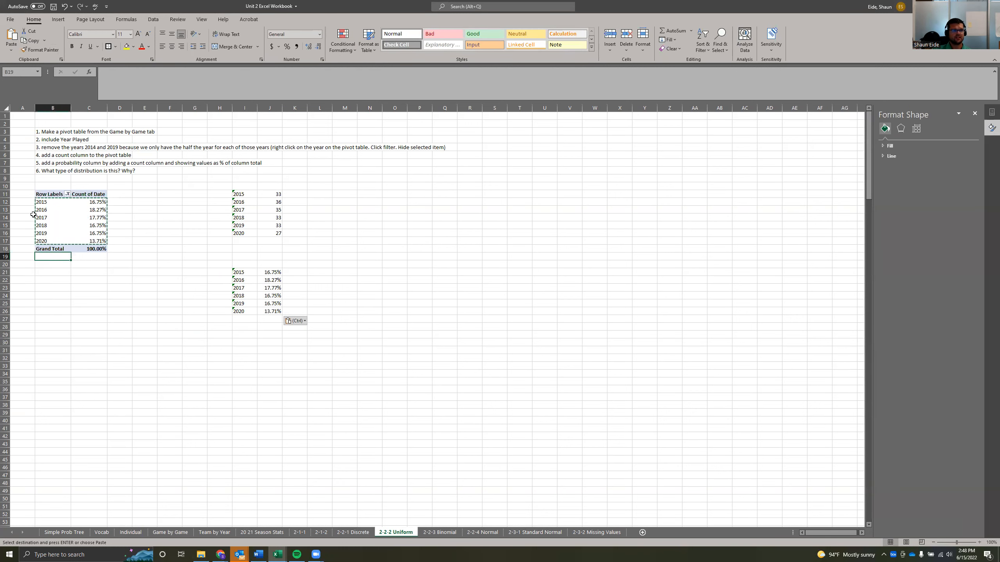
pyautogui.click(49, 155)
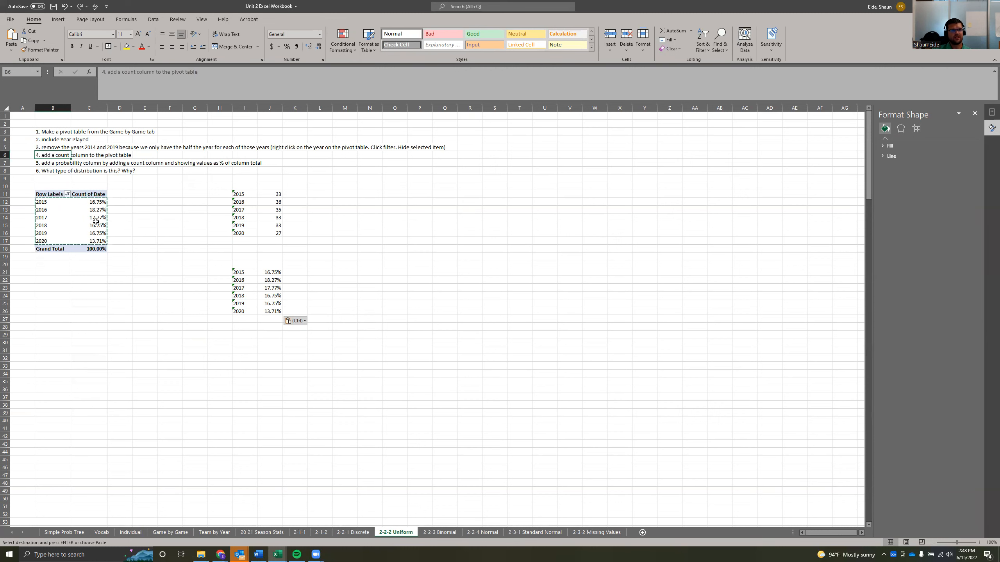
pyautogui.moveTo(268, 271); pyautogui.dragTo(271, 312)
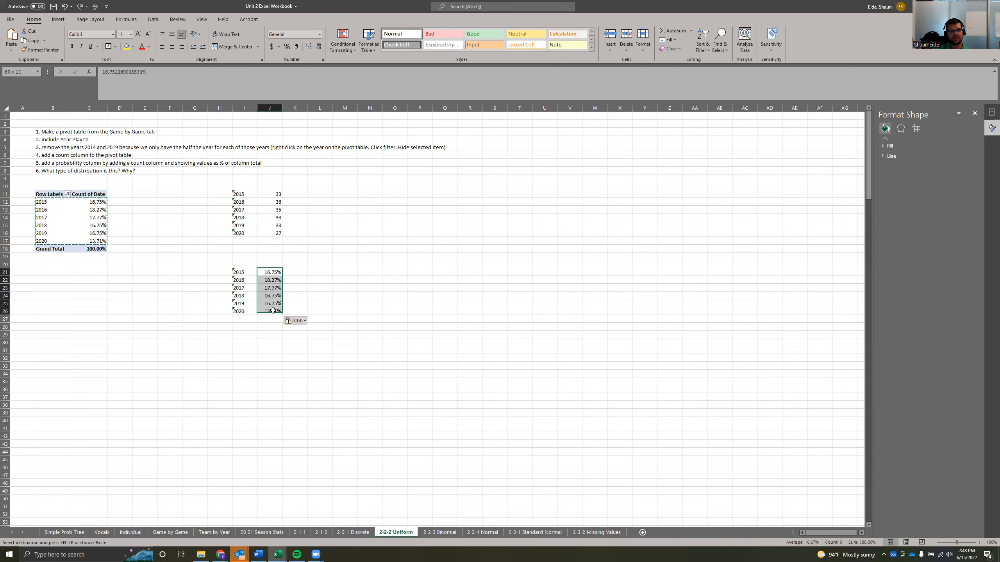
pyautogui.click(57, 171)
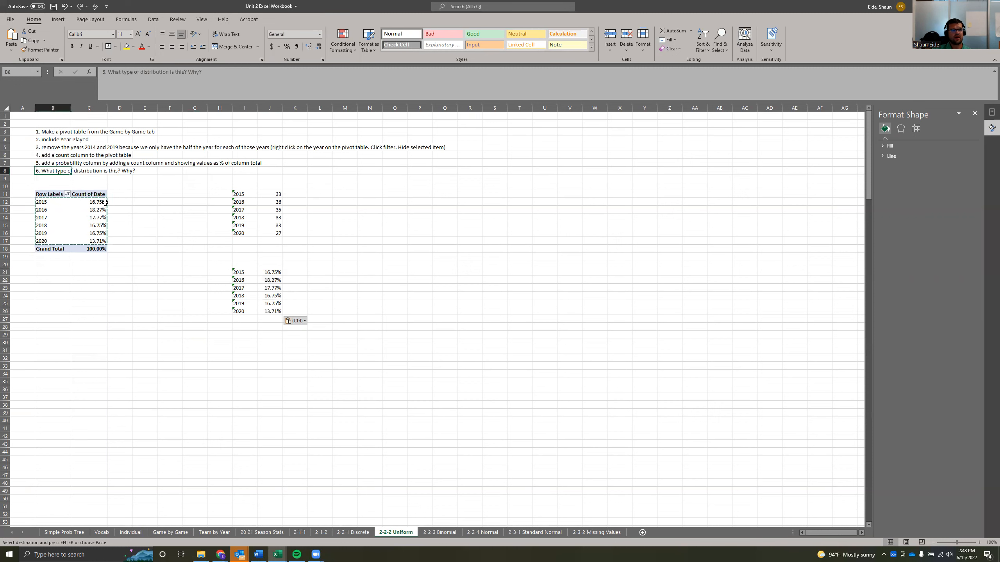
# Add the headers Year in I20 and Probability in J20 above the copied years and percentages
pyautogui.click(236, 273)
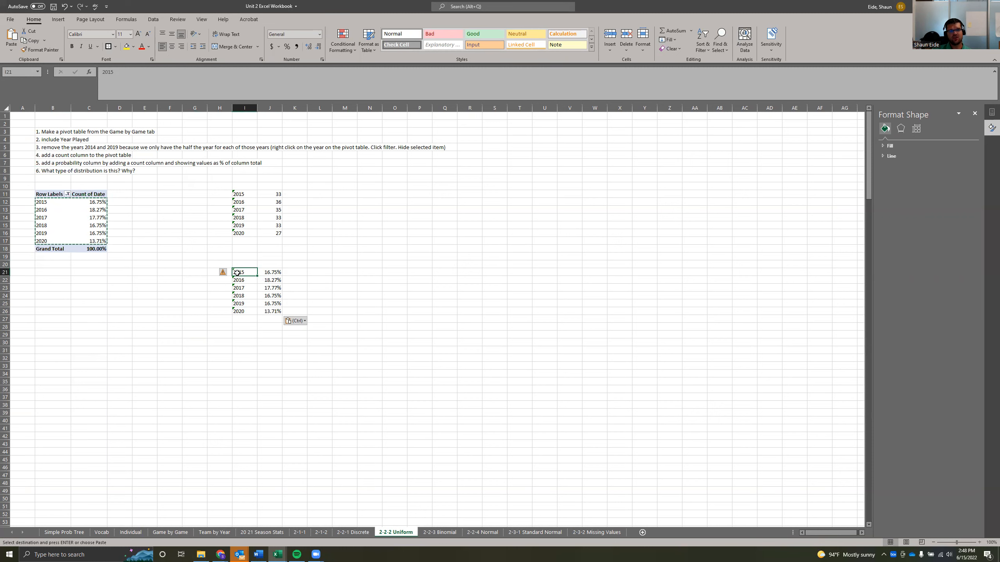
pyautogui.click(249, 325)
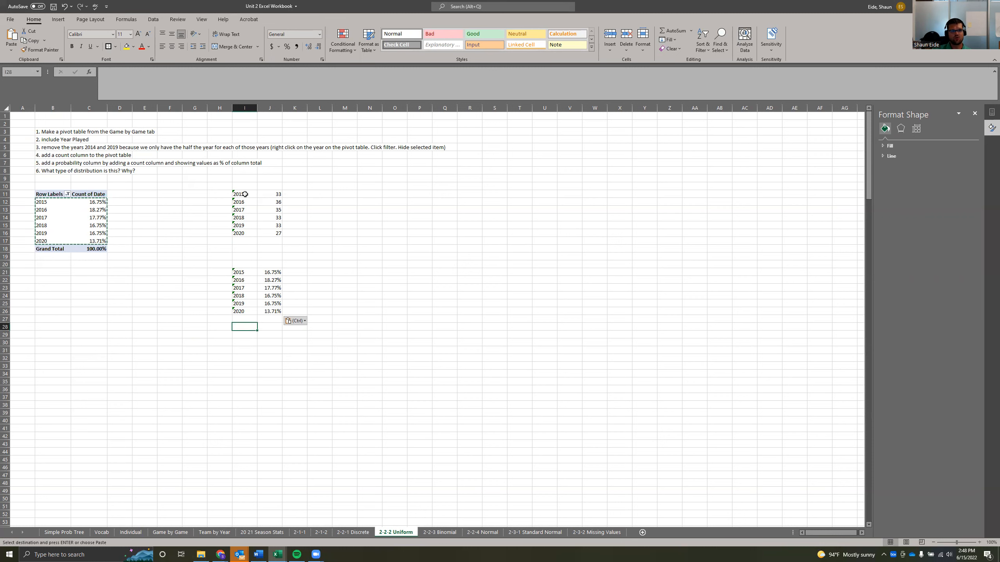
pyautogui.moveTo(244, 194); pyautogui.dragTo(275, 232)
pyautogui.click(244, 263)
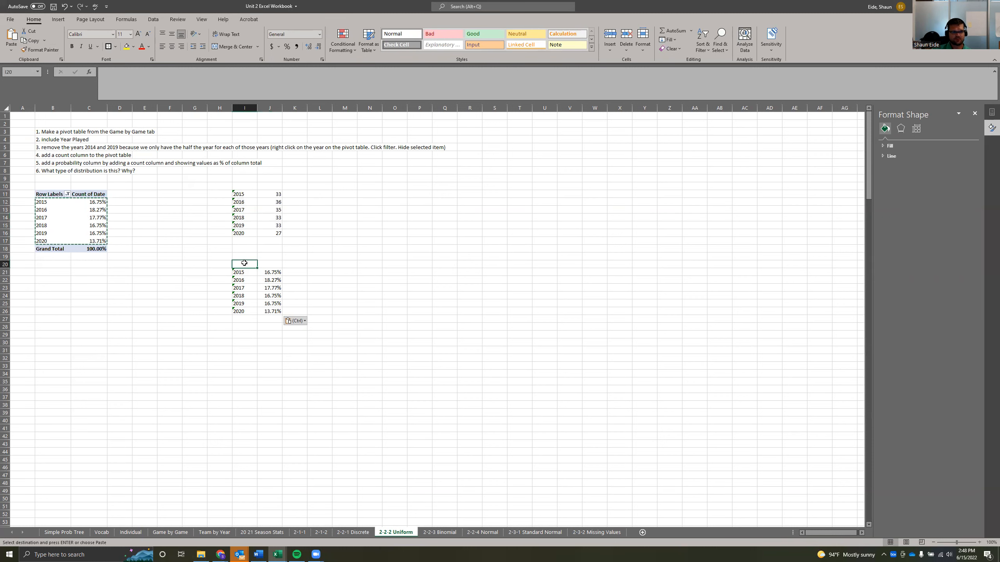
pyautogui.write('Year')
pyautogui.press('Tab')
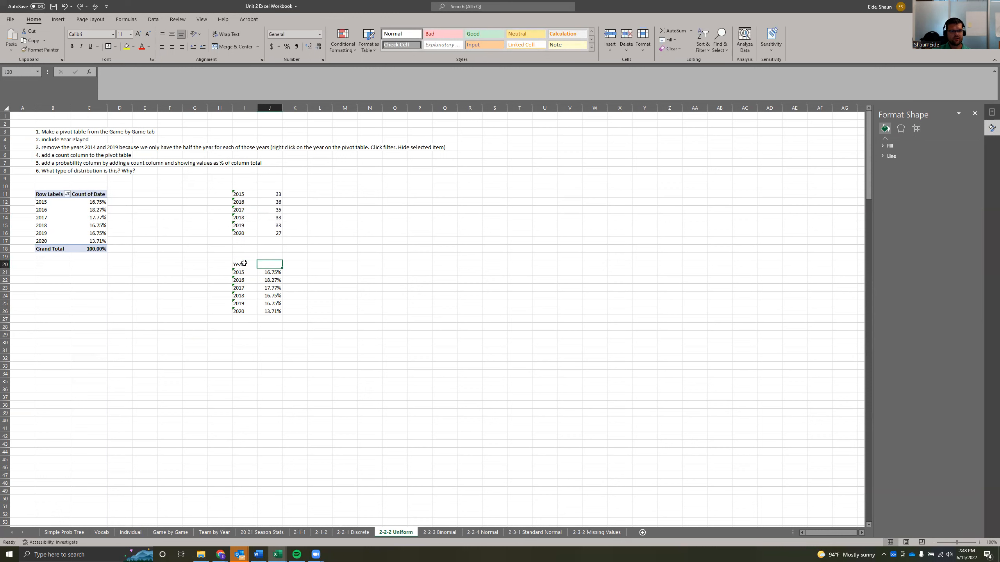
# Insert a clustered column chart of the Year and Probability table and widen it toward the table
pyautogui.moveTo(244, 264); pyautogui.dragTo(275, 311)
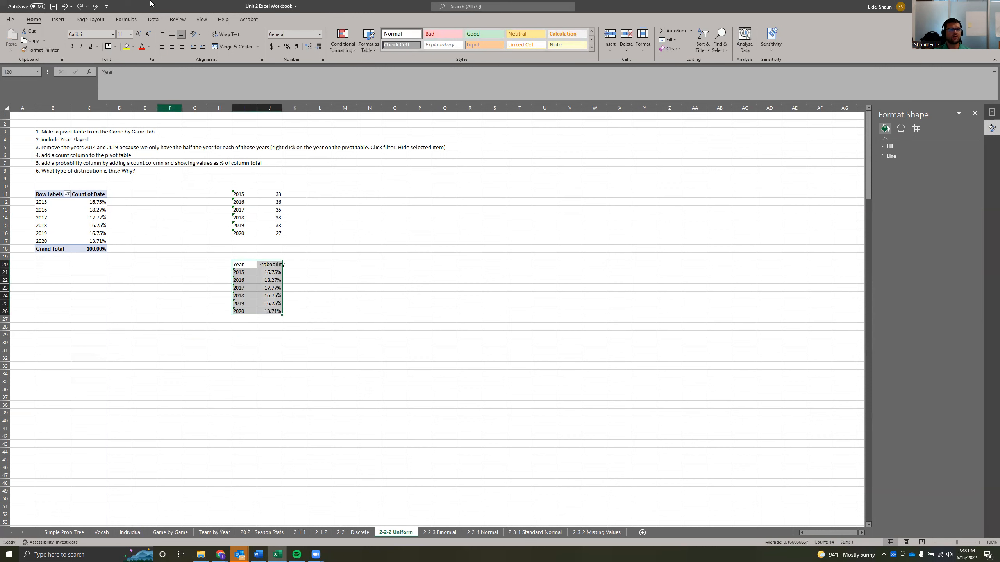
pyautogui.click(58, 18)
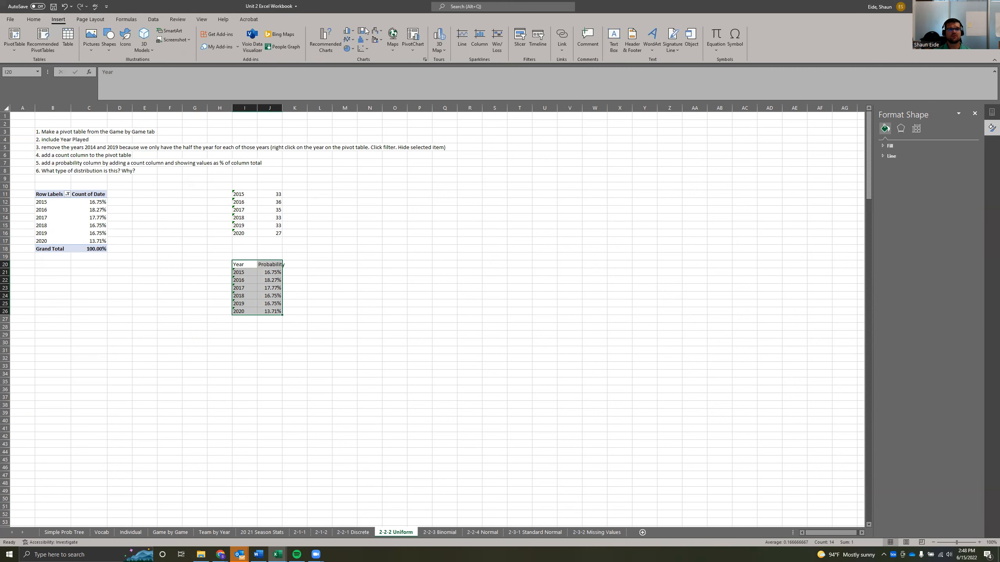
pyautogui.click(348, 31)
pyautogui.click(350, 58)
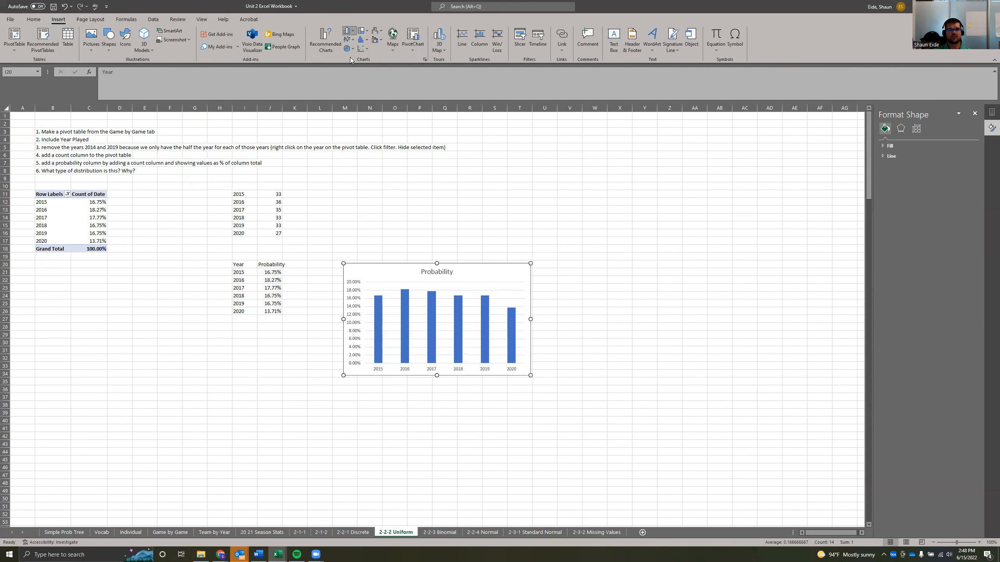
pyautogui.moveTo(341, 319); pyautogui.dragTo(305, 321)
# Set the gap width of the chart's Probability series to 0%
pyautogui.click(344, 325)
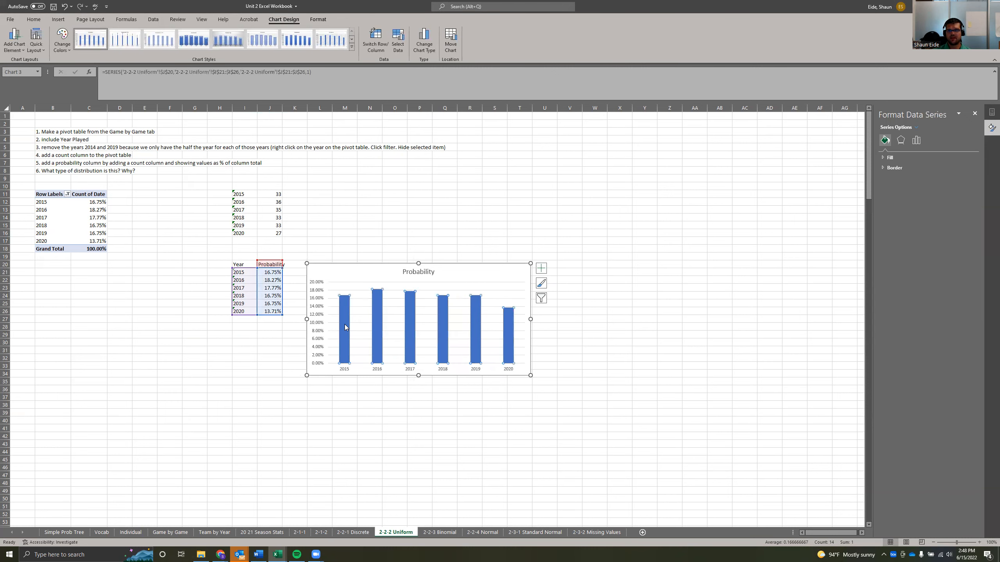
pyautogui.click(341, 420)
pyautogui.click(344, 332)
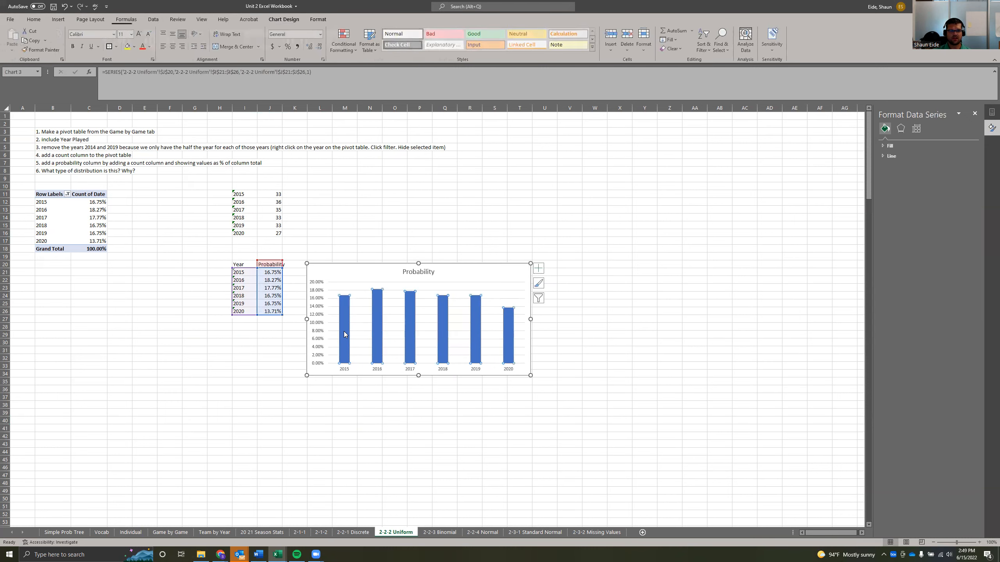
pyautogui.moveTo(388, 475); pyautogui.dragTo(387, 469)
pyautogui.click(348, 337)
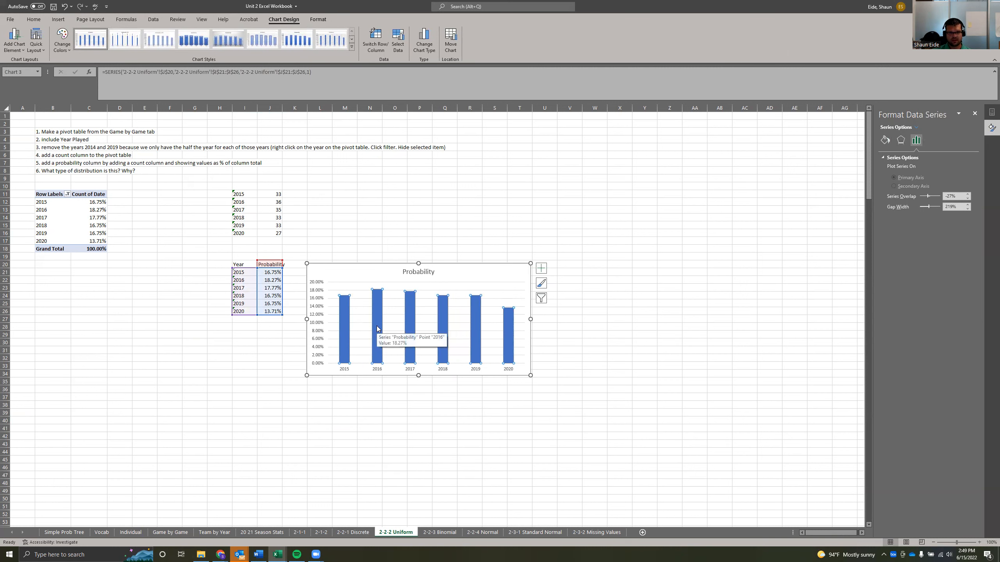
pyautogui.doubleClick(963, 207)
pyautogui.write('0')
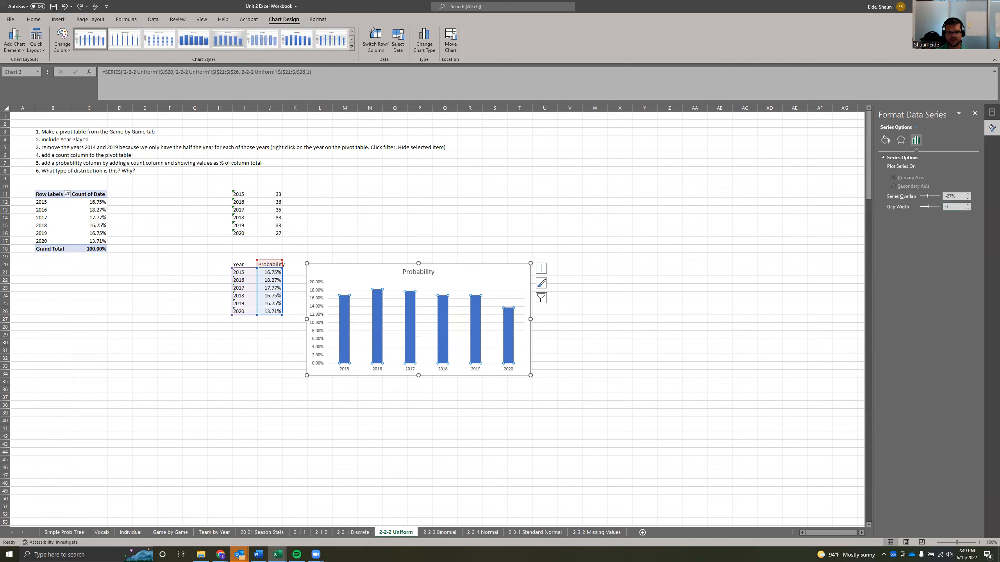
pyautogui.press('Return')
pyautogui.click(719, 320)
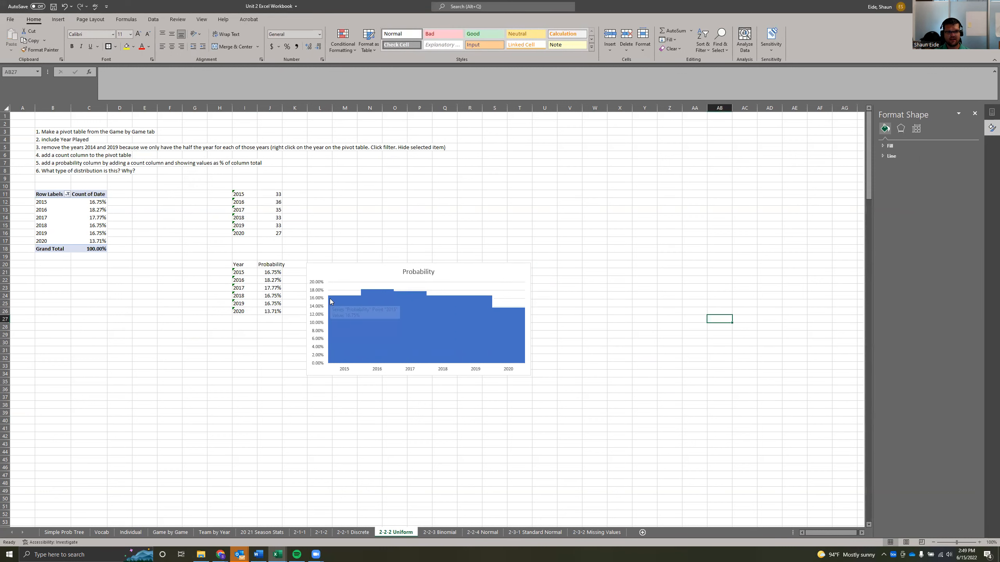
# Move the Probability chart below the pivot table, starting at about row 30
pyautogui.moveTo(270, 273); pyautogui.dragTo(250, 309)
pyautogui.click(276, 366)
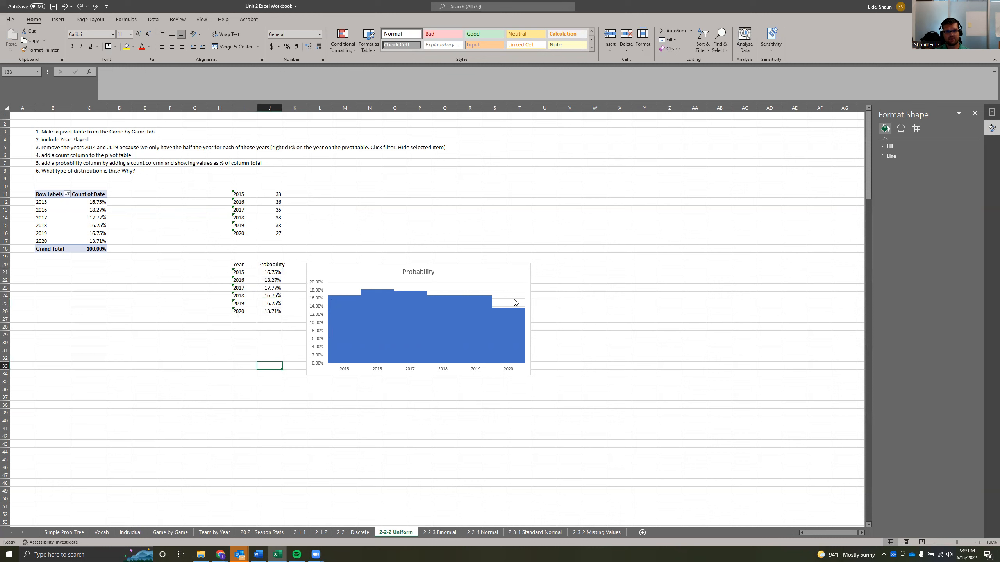
pyautogui.moveTo(478, 271); pyautogui.dragTo(224, 349)
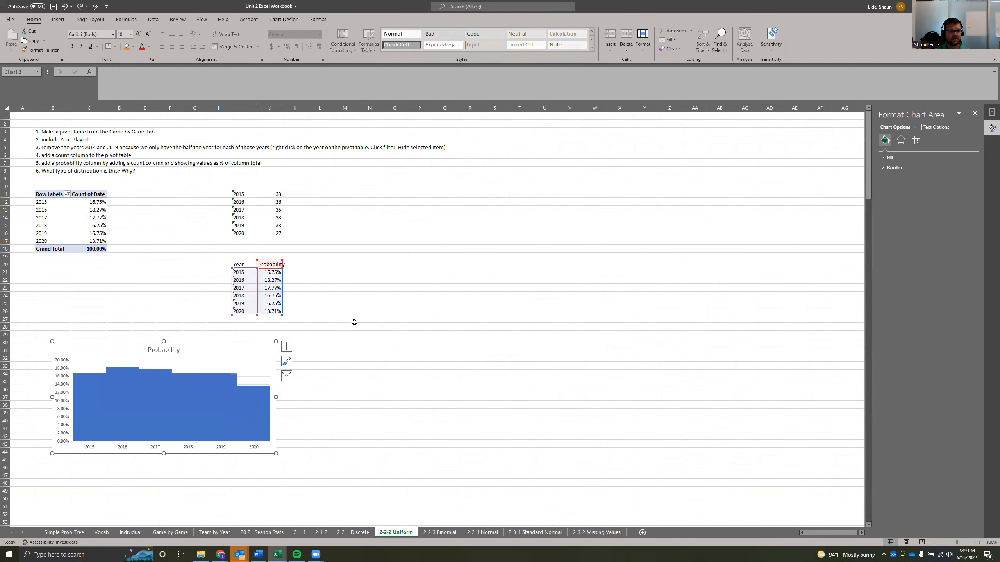
pyautogui.click(350, 320)
# Check the 2020 row of the probability table against the chart and nudge the chart slightly down and left
pyautogui.moveTo(229, 312); pyautogui.dragTo(294, 318)
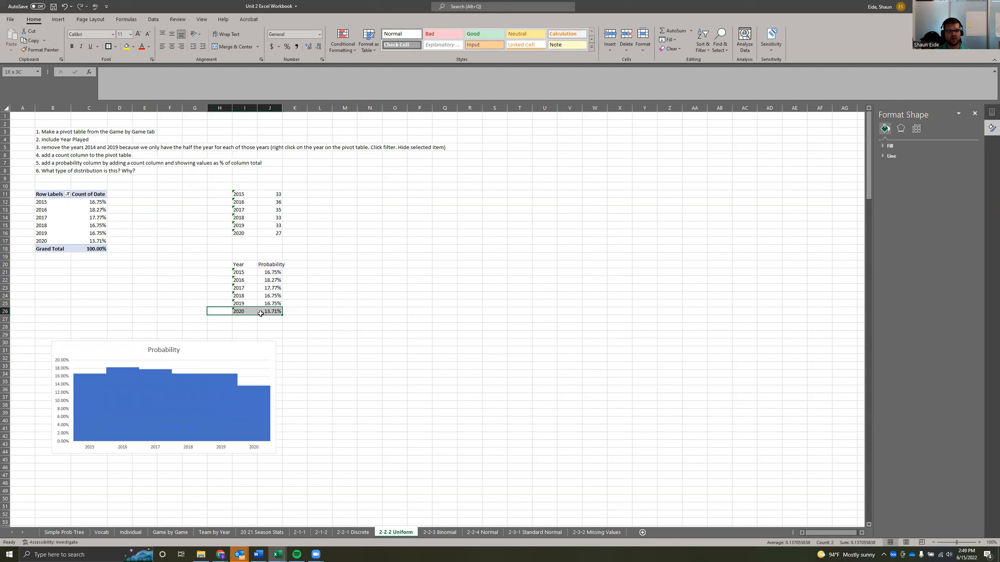
pyautogui.click(353, 326)
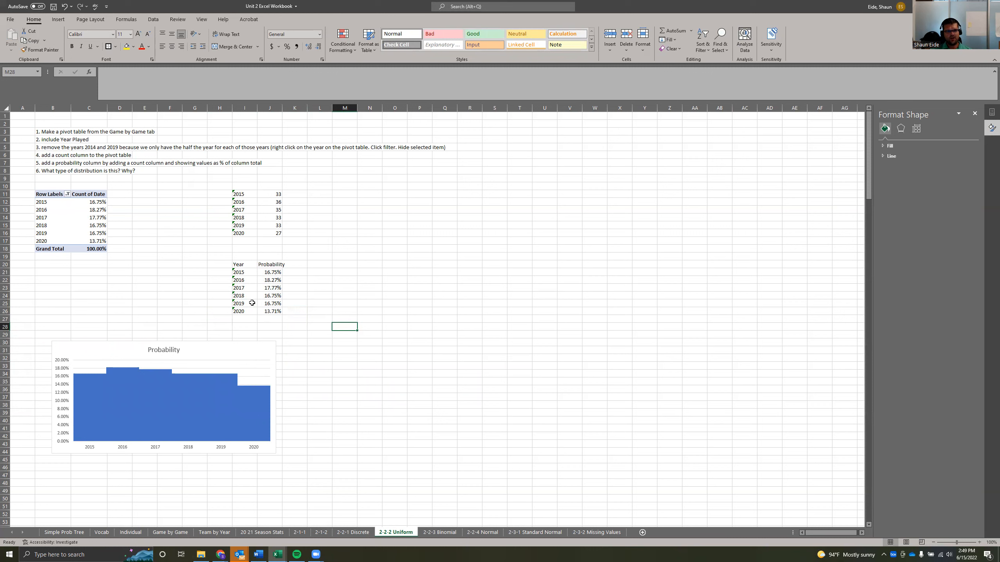
pyautogui.click(268, 312)
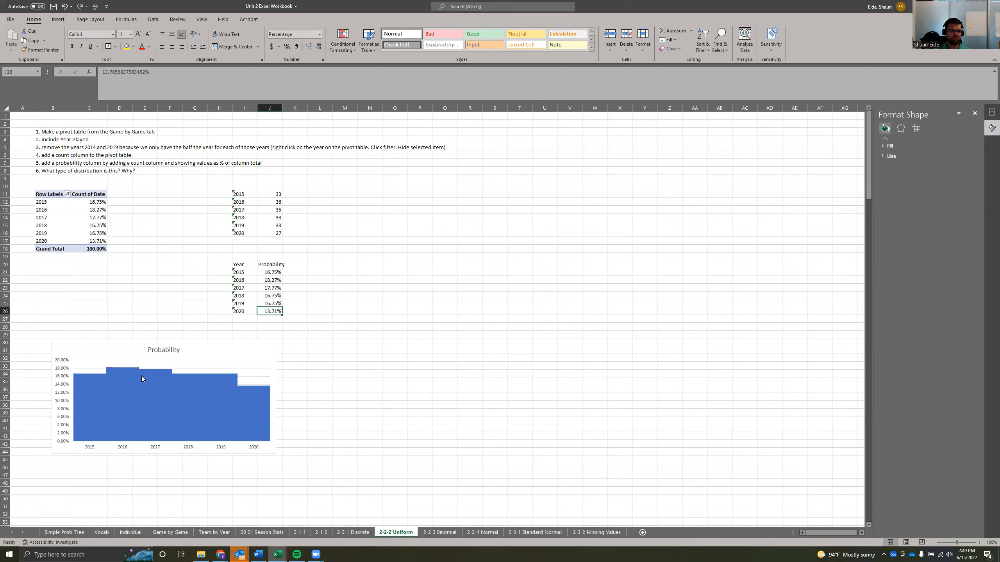
pyautogui.moveTo(116, 345); pyautogui.dragTo(113, 348)
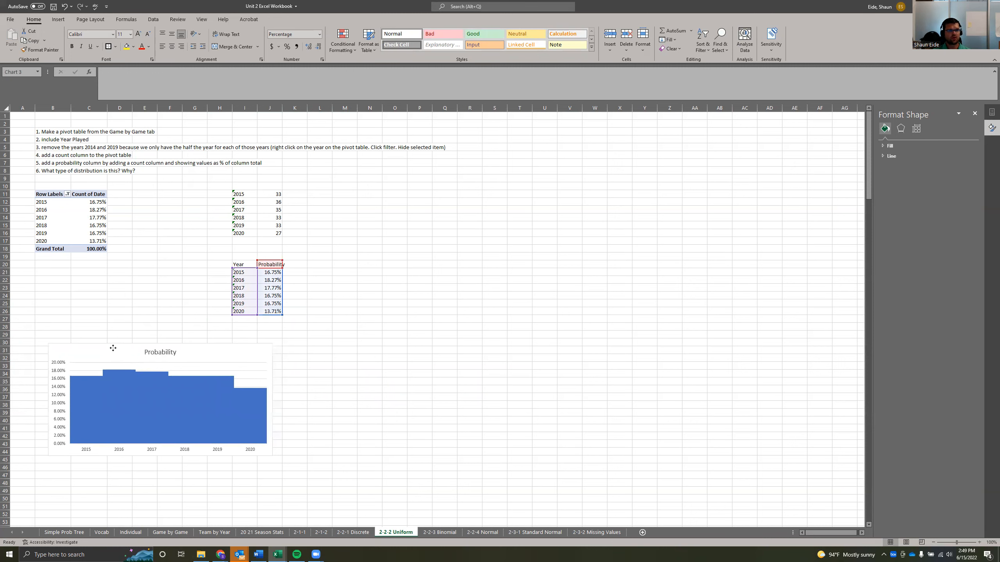
pyautogui.click(150, 282)
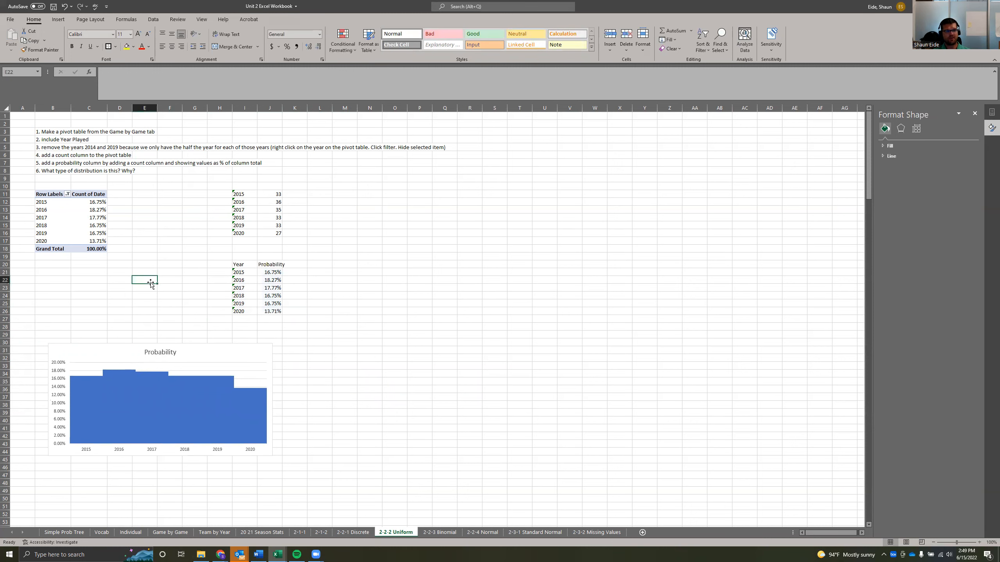
# Enter the labels min and max in L14 and L15 with the values 2015 and 2021 beside them
pyautogui.click(353, 265)
pyautogui.click(343, 215)
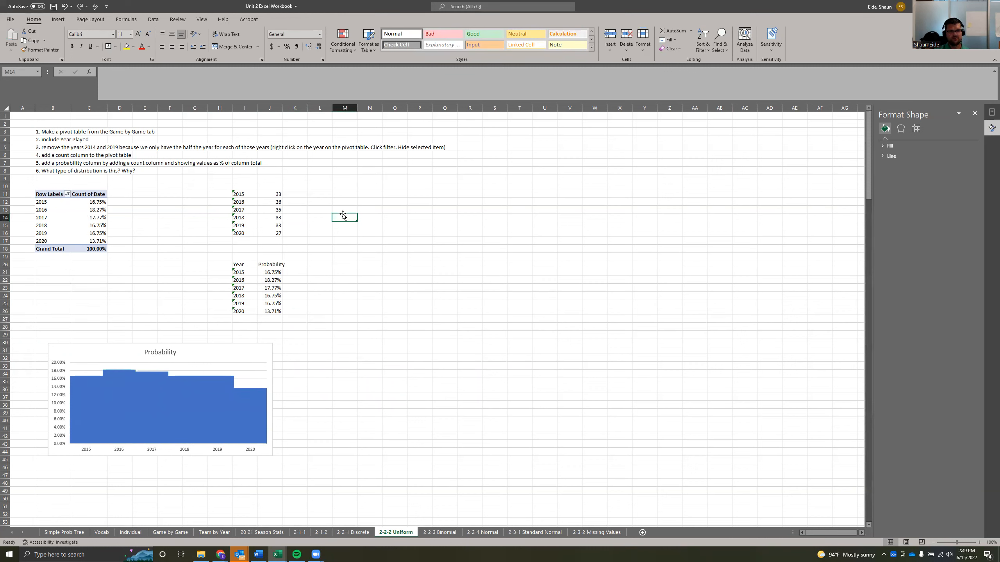
pyautogui.write('2015')
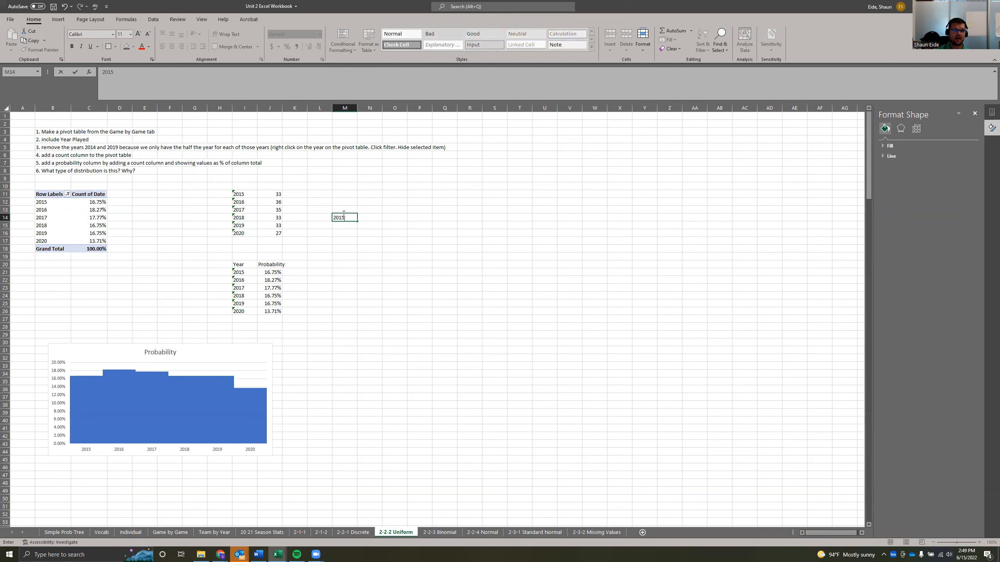
pyautogui.press('Left')
pyautogui.write('min')
pyautogui.press('Return')
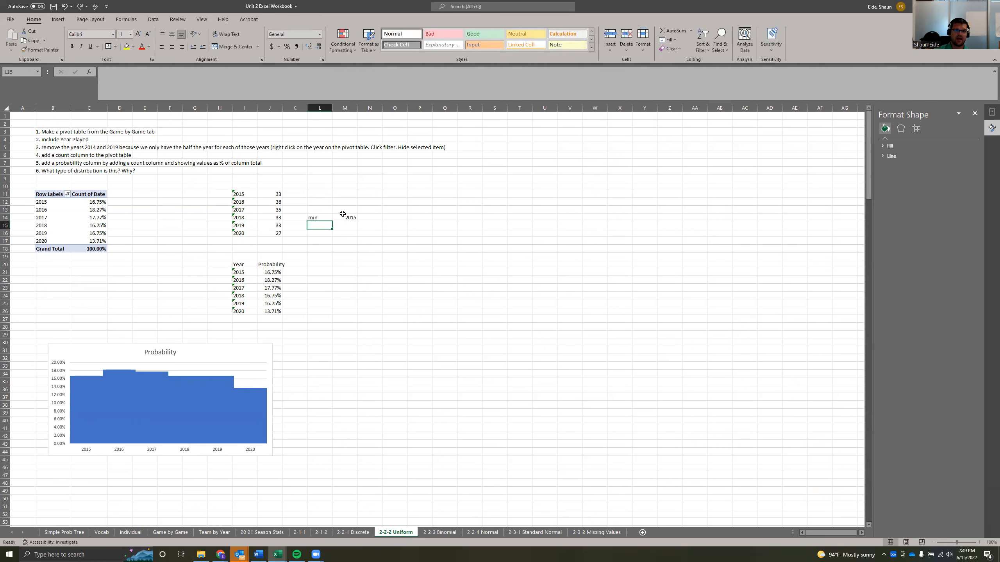
pyautogui.write('max')
pyautogui.press('Right')
pyautogui.write('20')
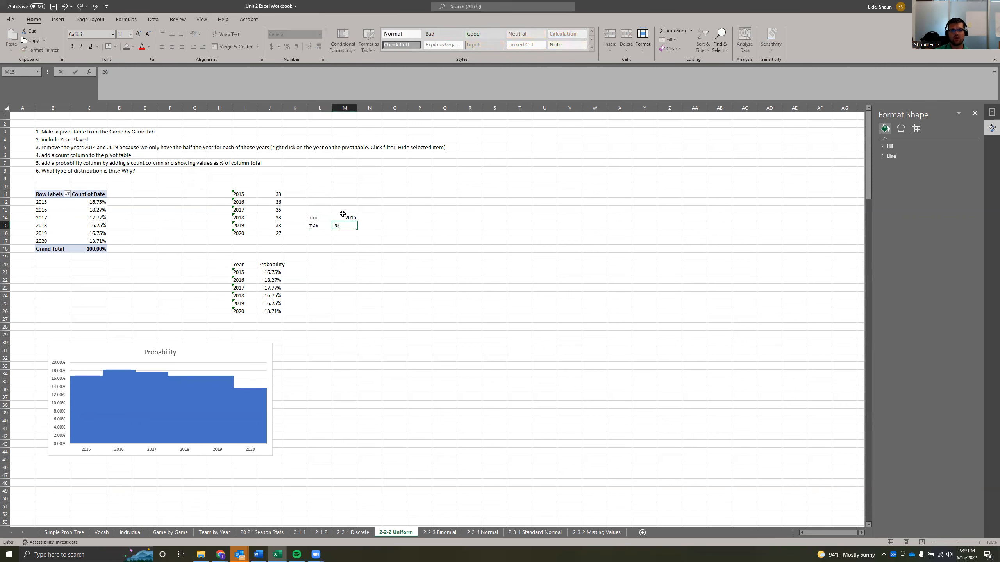
pyautogui.write('21')
pyautogui.press('Right')
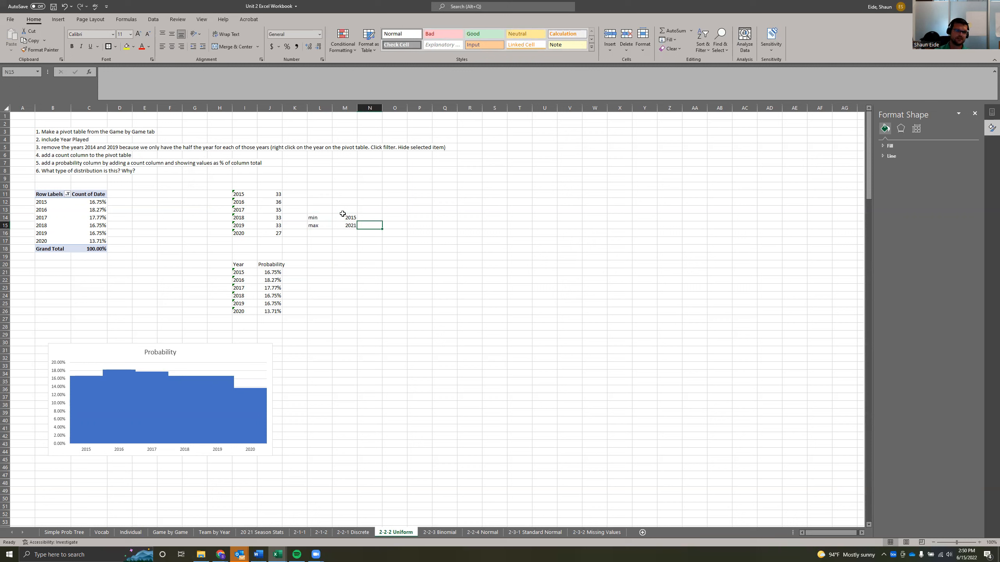
pyautogui.click(318, 236)
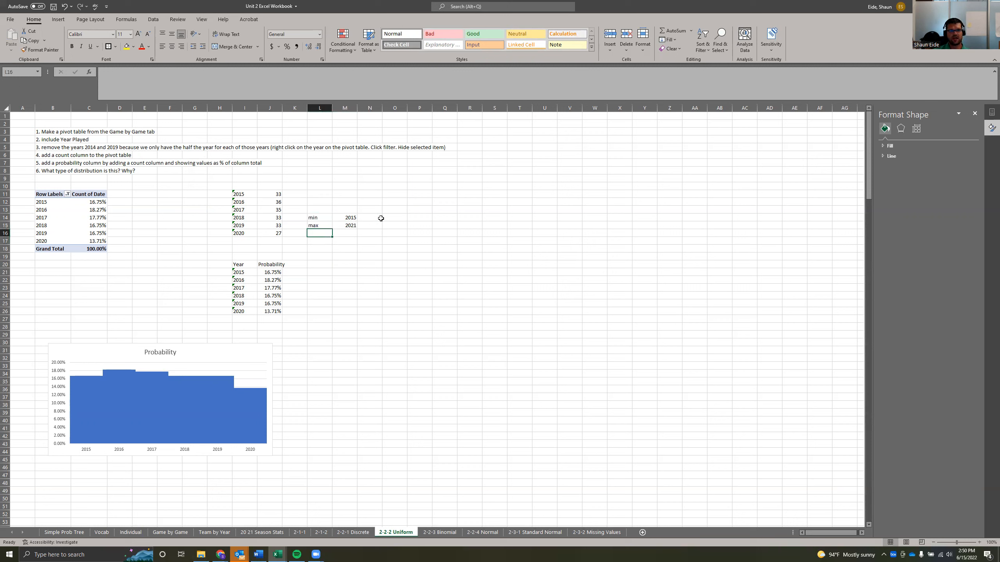
pyautogui.click(359, 266)
pyautogui.write('20')
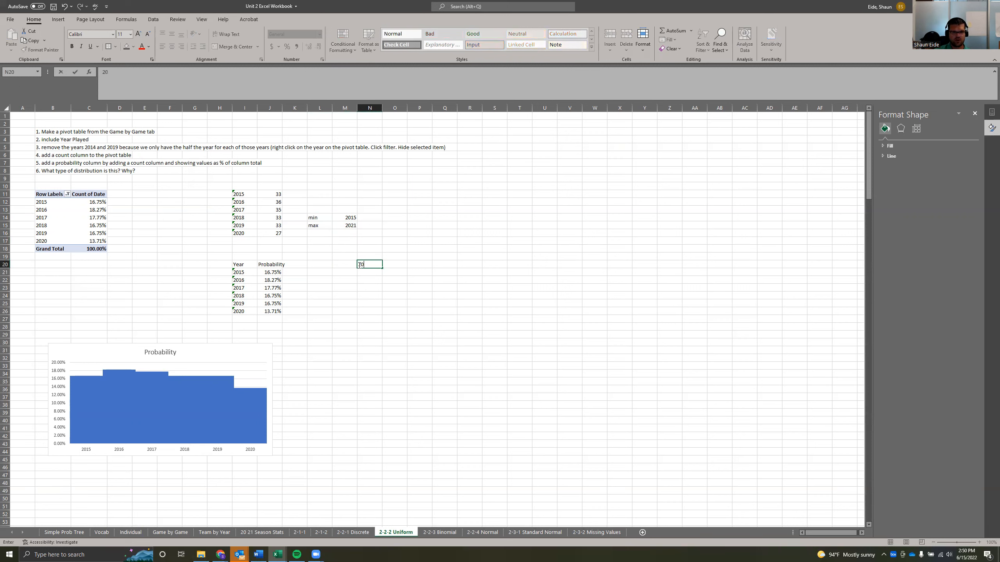
pyautogui.write('15')
pyautogui.press('Tab')
pyautogui.press('Tab')
pyautogui.press('Left')
pyautogui.press('Left')
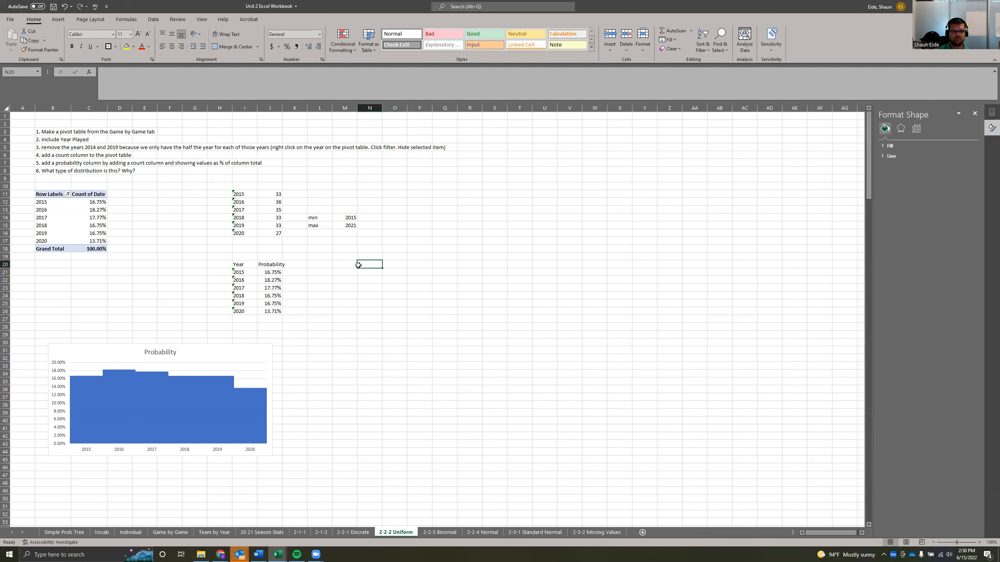
# Enter 2015 and 2016 from P20 and fill the year series across to 2021 in V20
pyautogui.press('Right')
pyautogui.press('Right')
pyautogui.write('2015')
pyautogui.press('Tab')
pyautogui.write('2015')
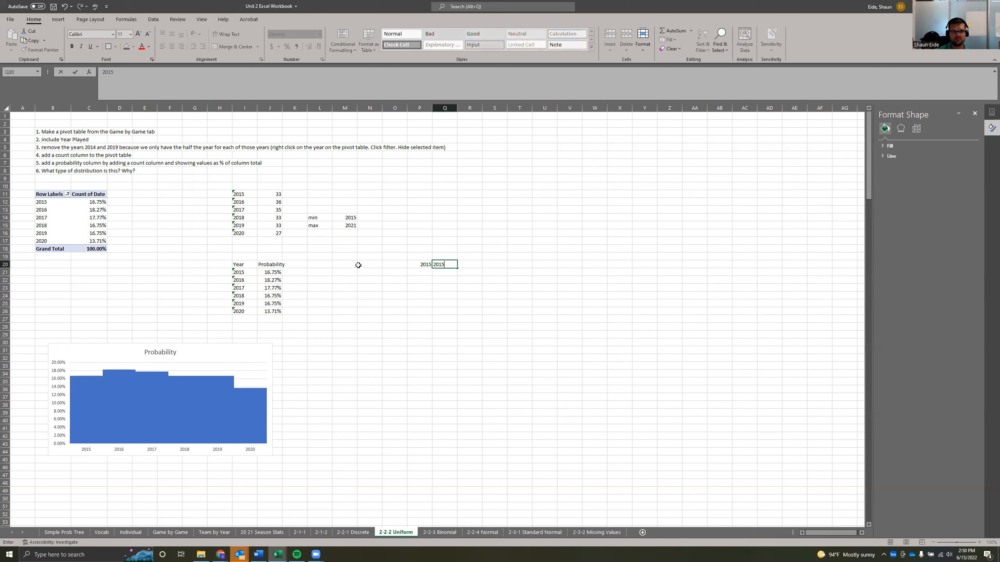
pyautogui.press('BackSpace')
pyautogui.write('6')
pyautogui.press('Tab')
pyautogui.moveTo(421, 265); pyautogui.dragTo(582, 269)
pyautogui.click(567, 365)
pyautogui.click(478, 337)
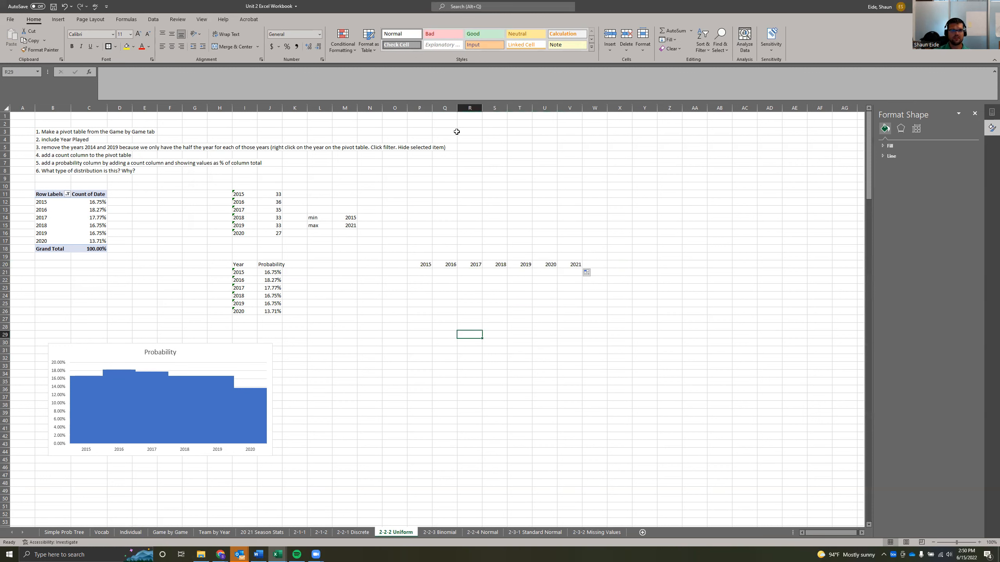
# Apply a thick bottom border and a left border to the block P14:V19 above the 2015 to 2021 years
pyautogui.moveTo(418, 257); pyautogui.dragTo(574, 245)
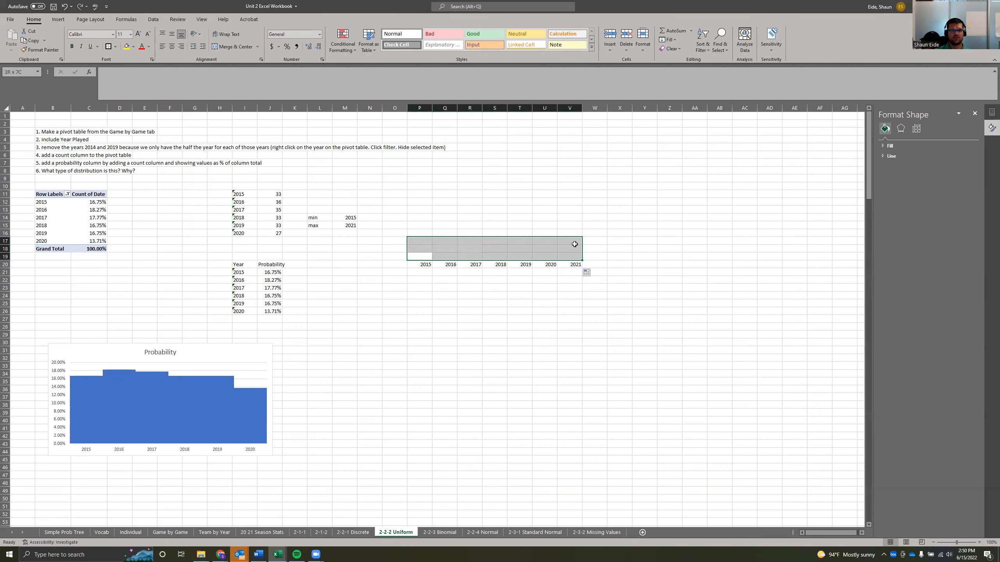
pyautogui.moveTo(574, 244); pyautogui.dragTo(575, 218)
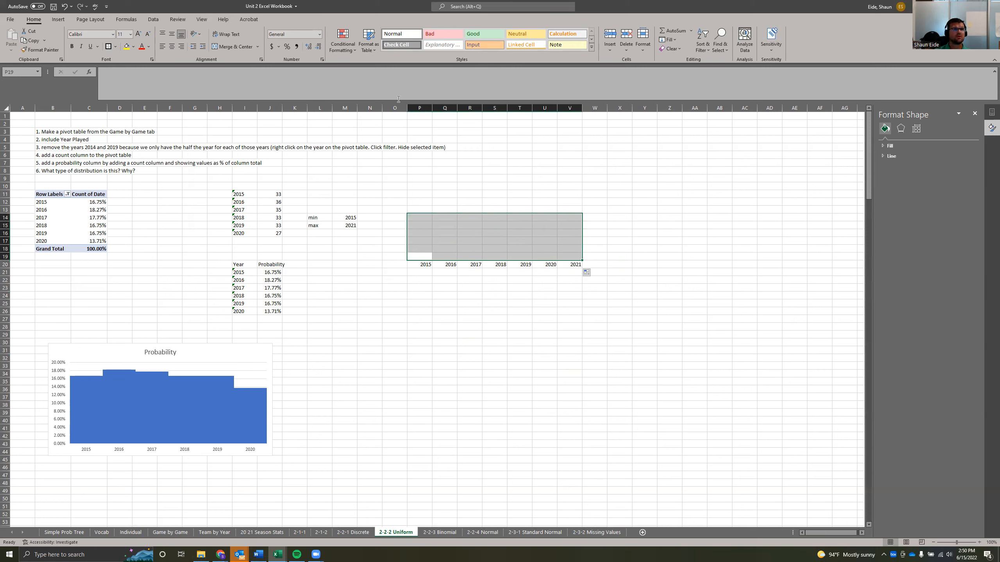
pyautogui.click(116, 47)
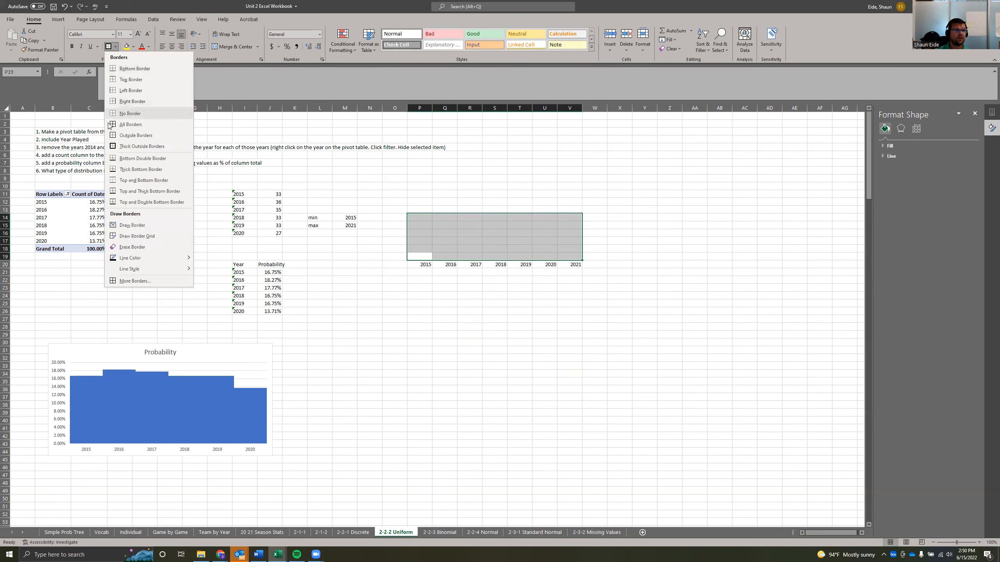
pyautogui.click(134, 170)
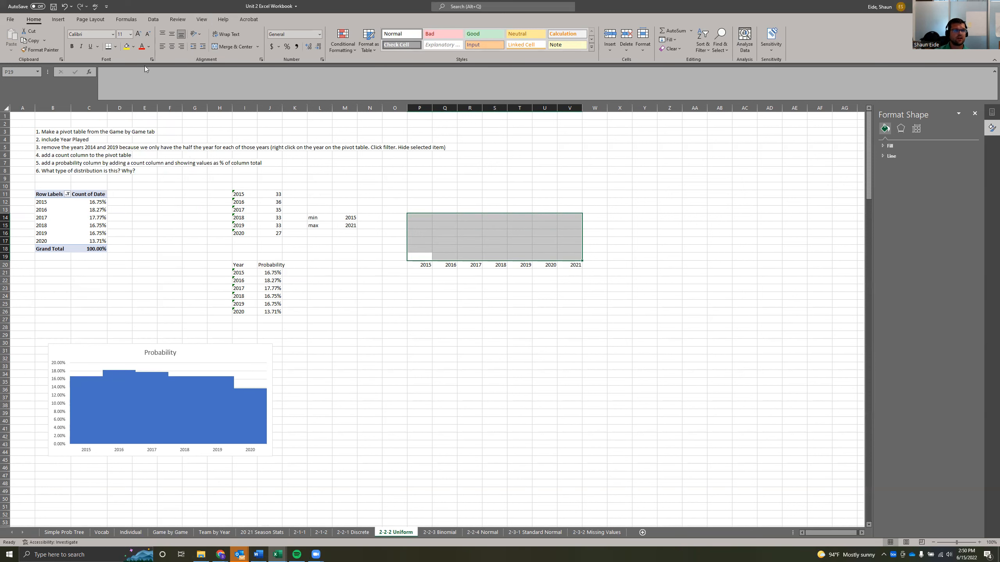
pyautogui.click(116, 47)
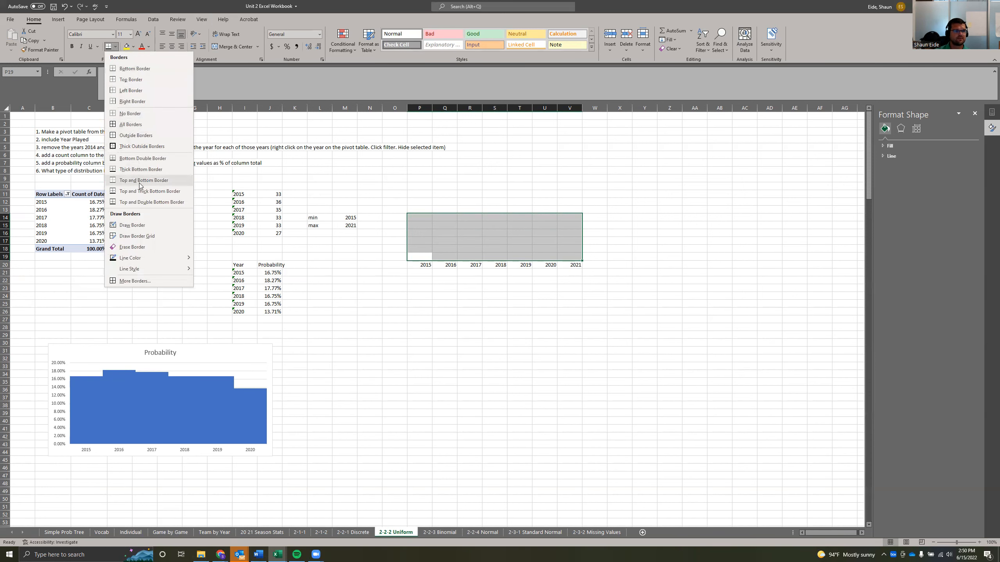
pyautogui.click(131, 91)
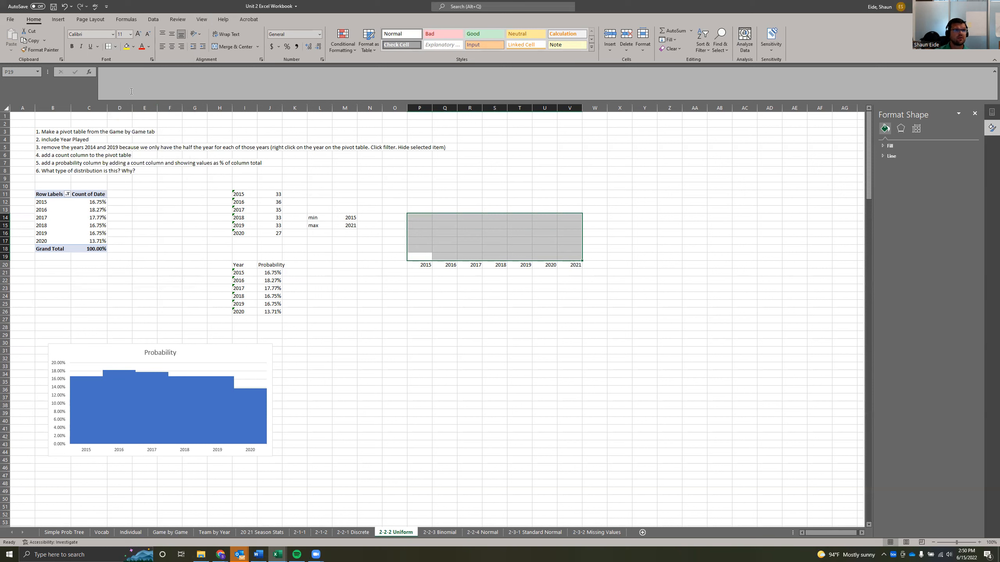
# Draw a thicker solid border line along the left edge of P14:P19 as the sketch's vertical axis
pyautogui.click(115, 47)
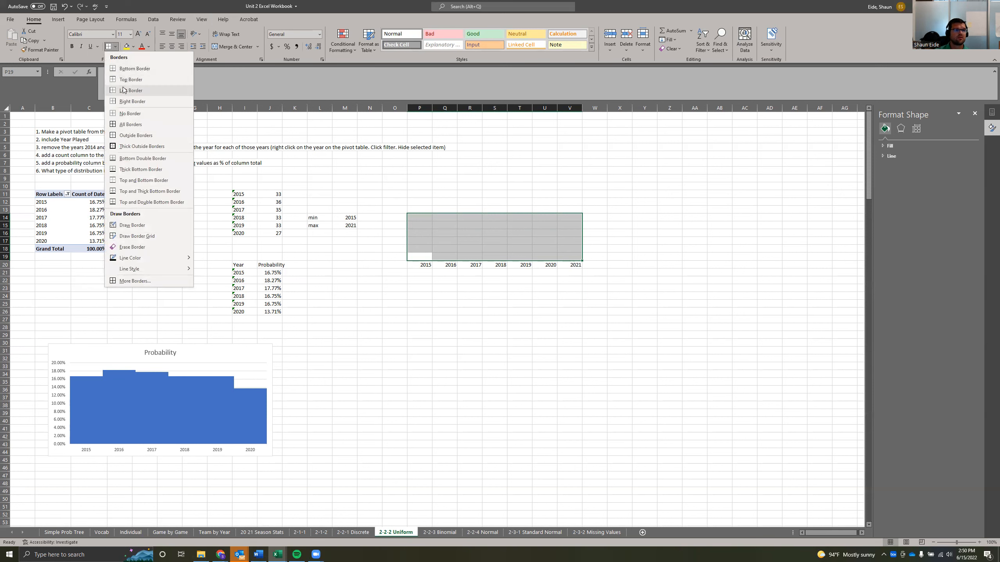
pyautogui.click(557, 361)
pyautogui.click(554, 361)
pyautogui.moveTo(415, 217); pyautogui.dragTo(424, 255)
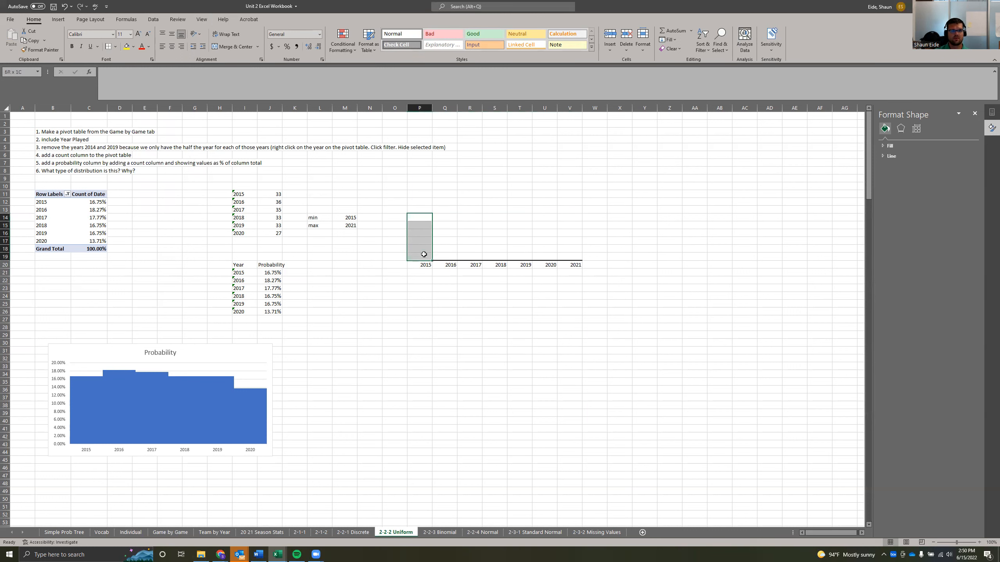
pyautogui.click(117, 49)
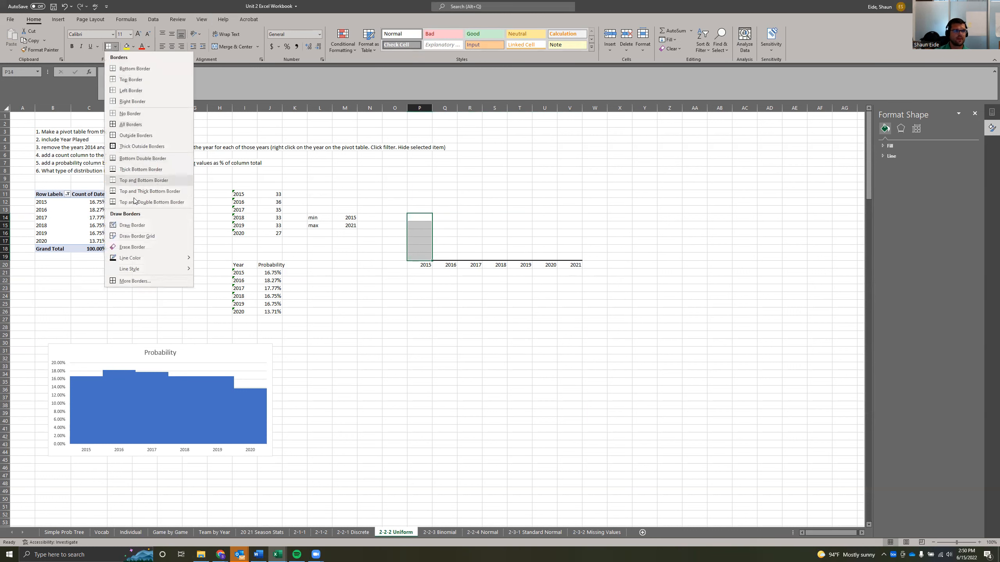
pyautogui.moveTo(149, 269)
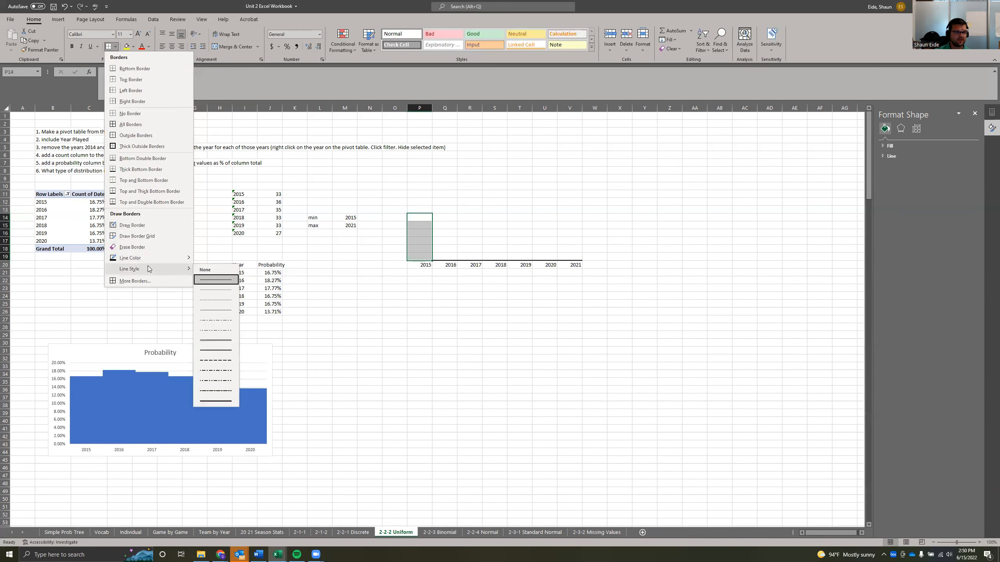
pyautogui.click(227, 355)
pyautogui.moveTo(408, 253); pyautogui.dragTo(411, 214)
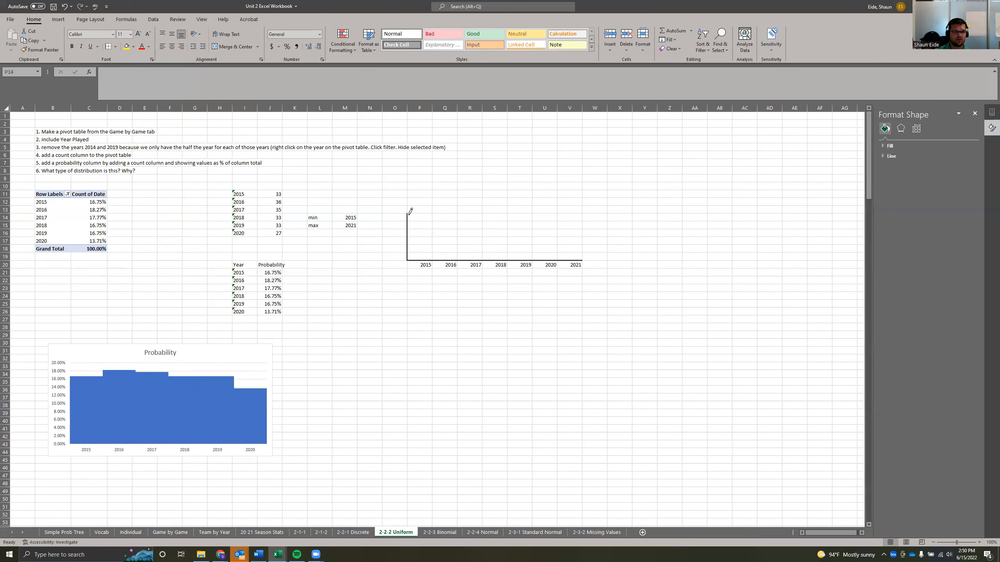
pyautogui.press('Escape')
pyautogui.click(419, 296)
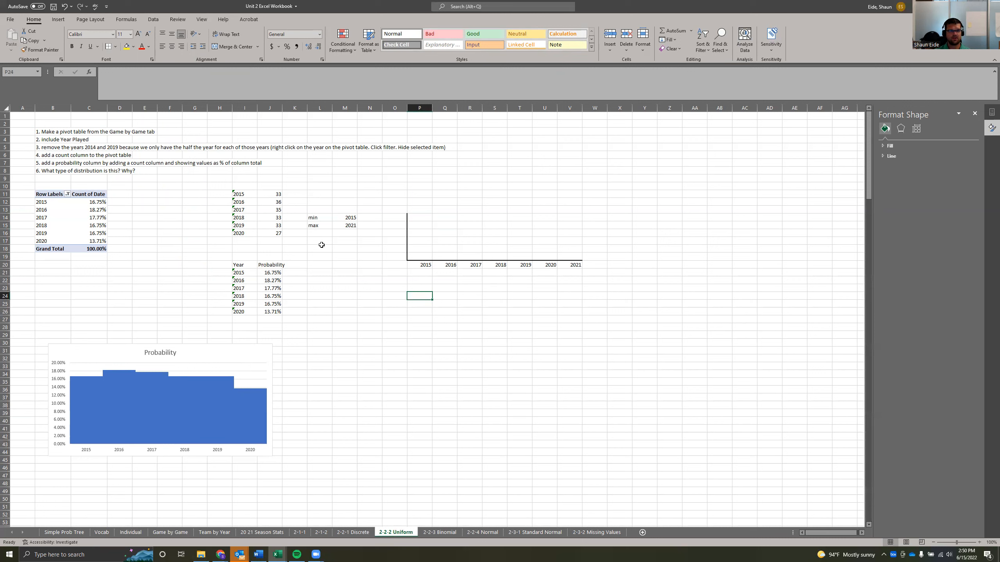
pyautogui.click(309, 216)
pyautogui.moveTo(309, 216); pyautogui.dragTo(347, 227)
pyautogui.click(342, 312)
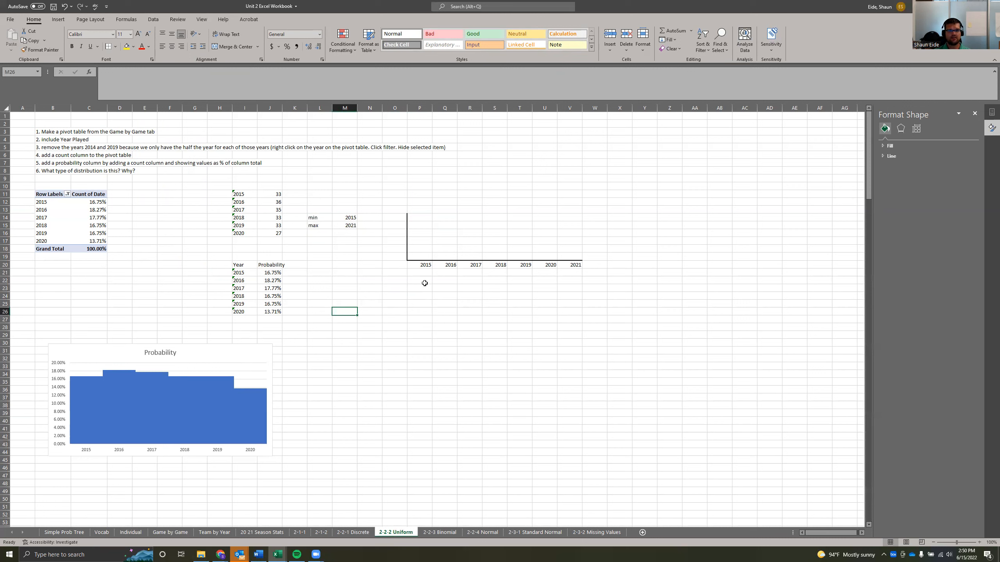
# Left-align the year labels 2015 to 2021 in P20:V20
pyautogui.moveTo(415, 264); pyautogui.dragTo(575, 265)
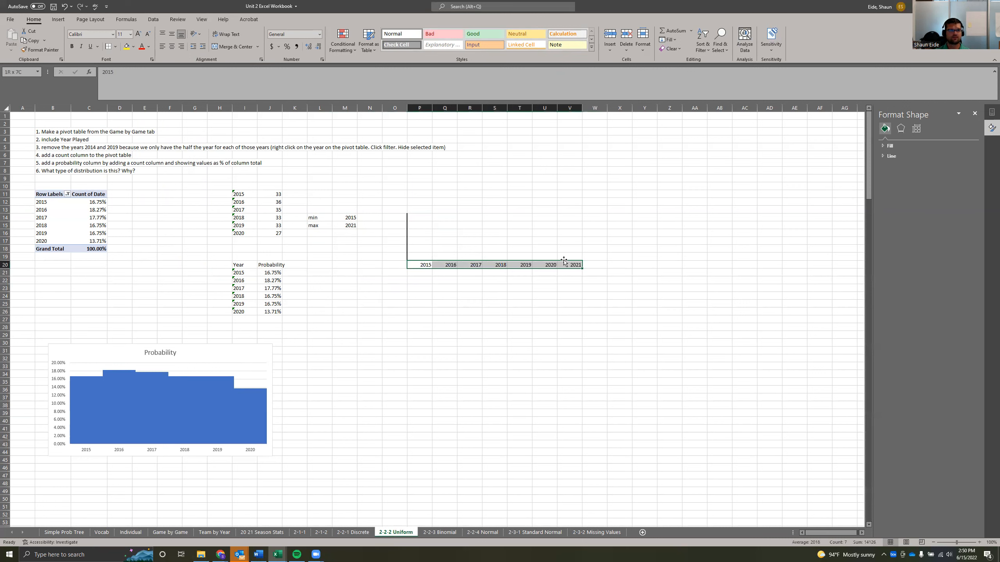
pyautogui.click(161, 46)
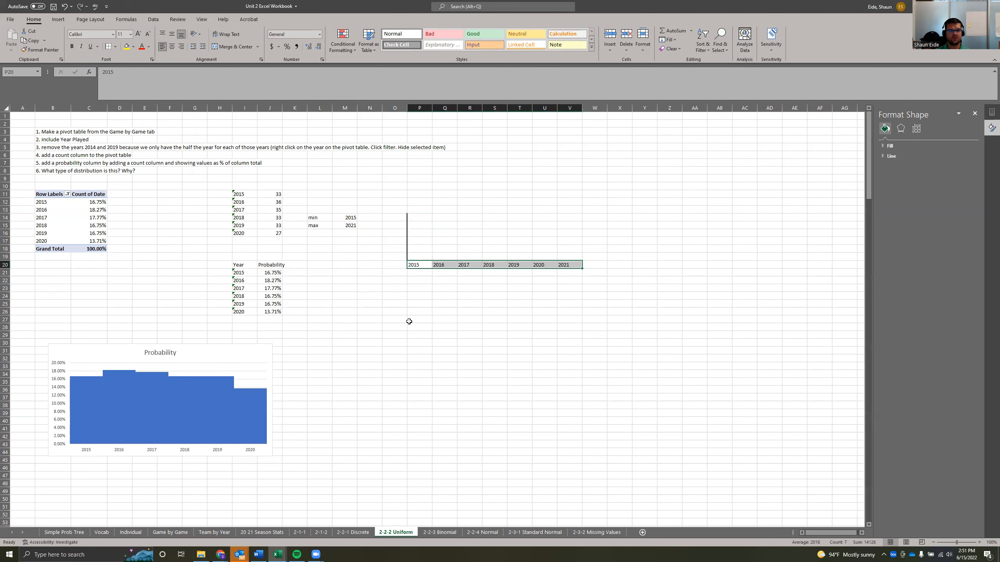
pyautogui.click(409, 319)
# Step through the one-year intervals above the axis labels from 2015 to 2020, cell by cell
pyautogui.press('Up')
pyautogui.press('Up')
pyautogui.press('Up')
pyautogui.press('Up')
pyautogui.press('Up')
pyautogui.press('Up')
pyautogui.press('Up')
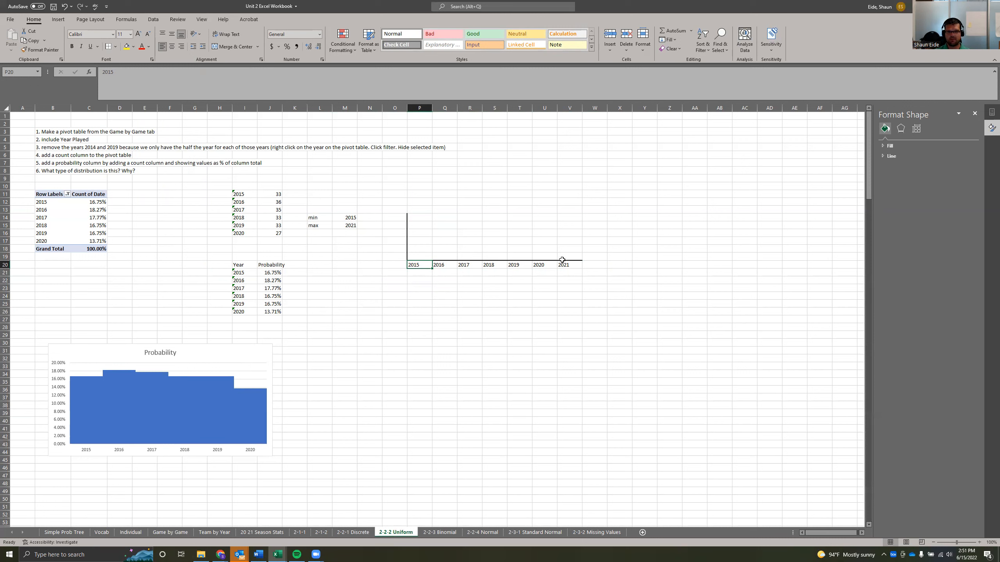
pyautogui.click(418, 255)
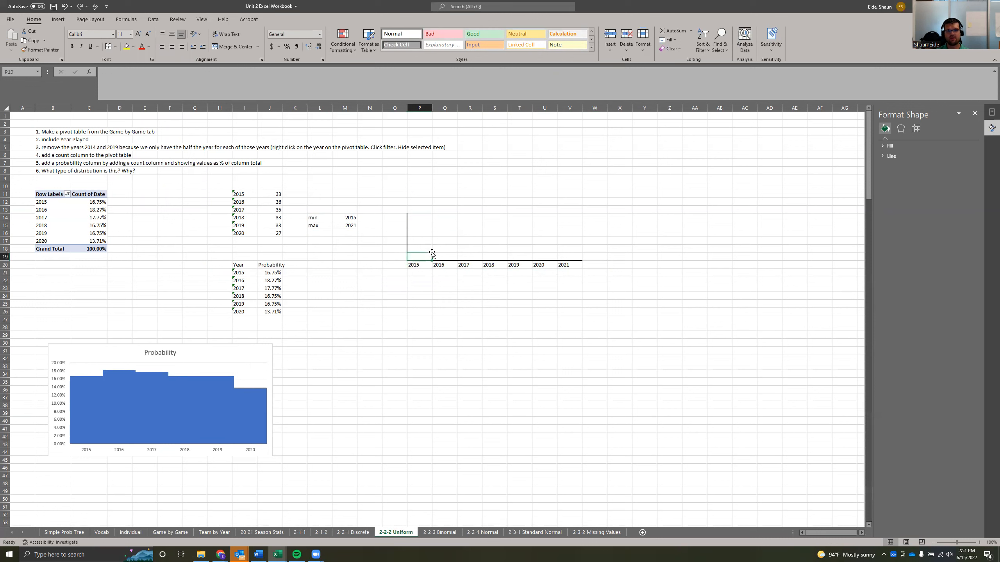
pyautogui.click(439, 255)
pyautogui.click(468, 255)
pyautogui.click(490, 256)
pyautogui.click(520, 257)
pyautogui.click(537, 260)
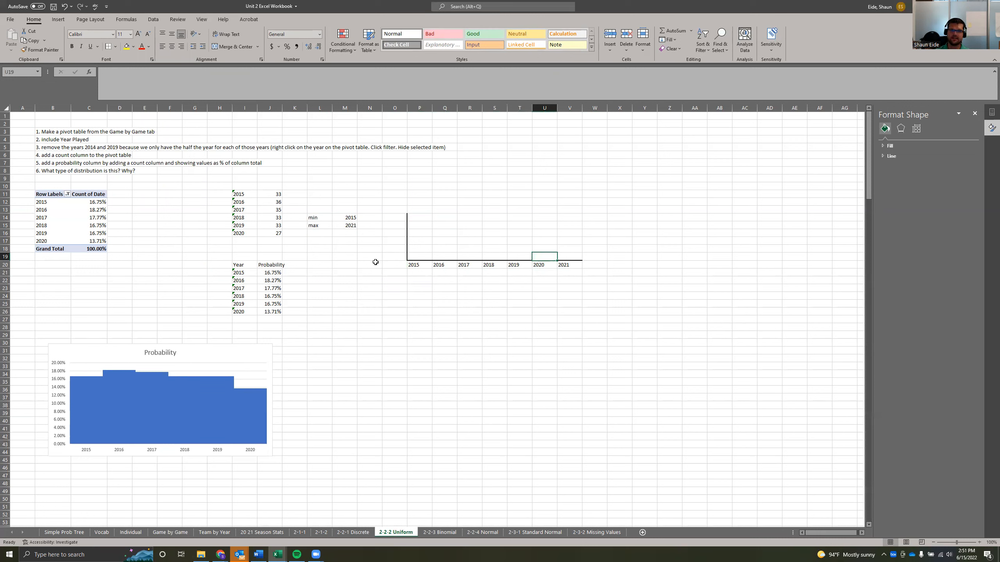
pyautogui.click(361, 256)
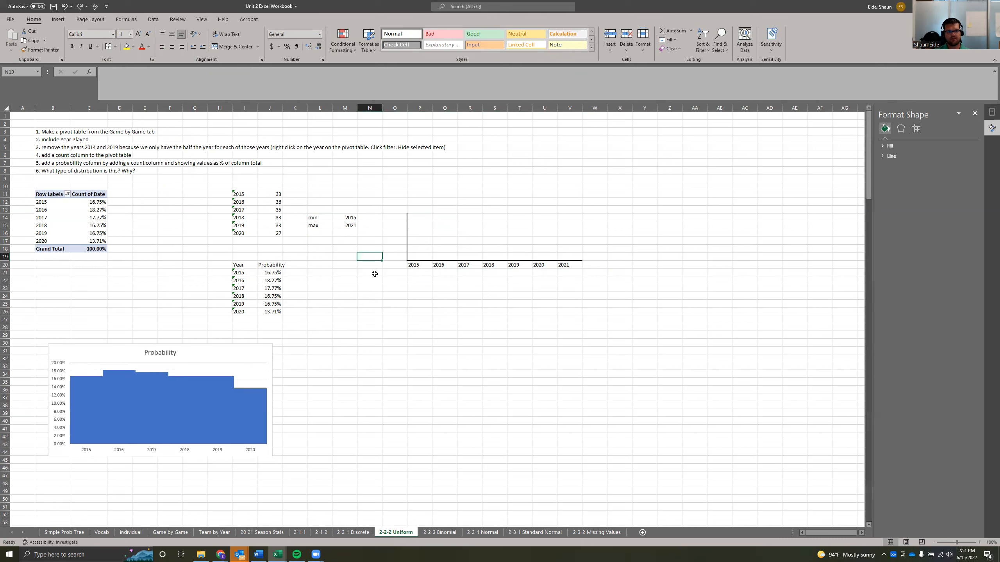
# Add a range label in L17 and calculate max minus min beside it with =M15-M14
pyautogui.click(319, 239)
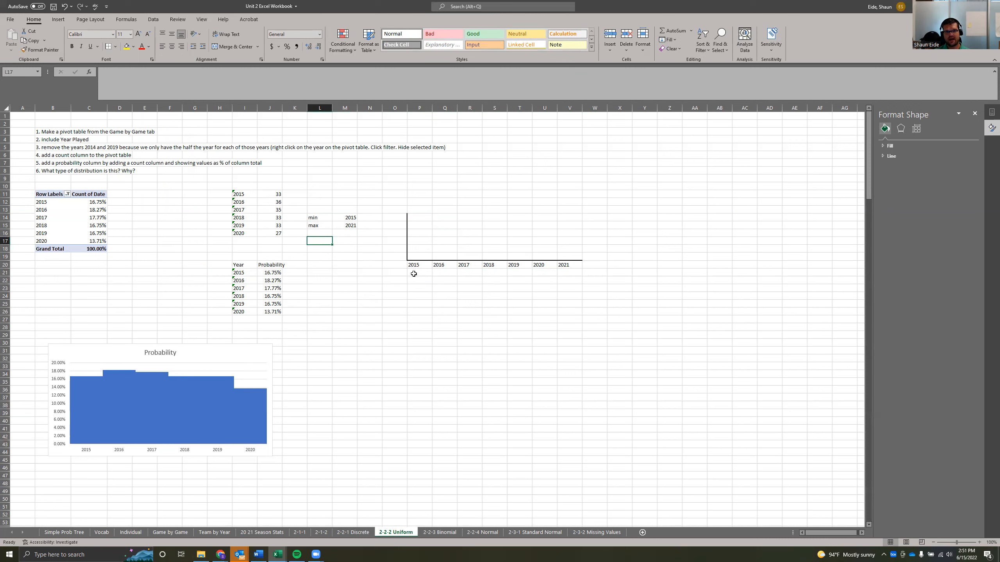
pyautogui.write('range')
pyautogui.press('Tab')
pyautogui.write('=')
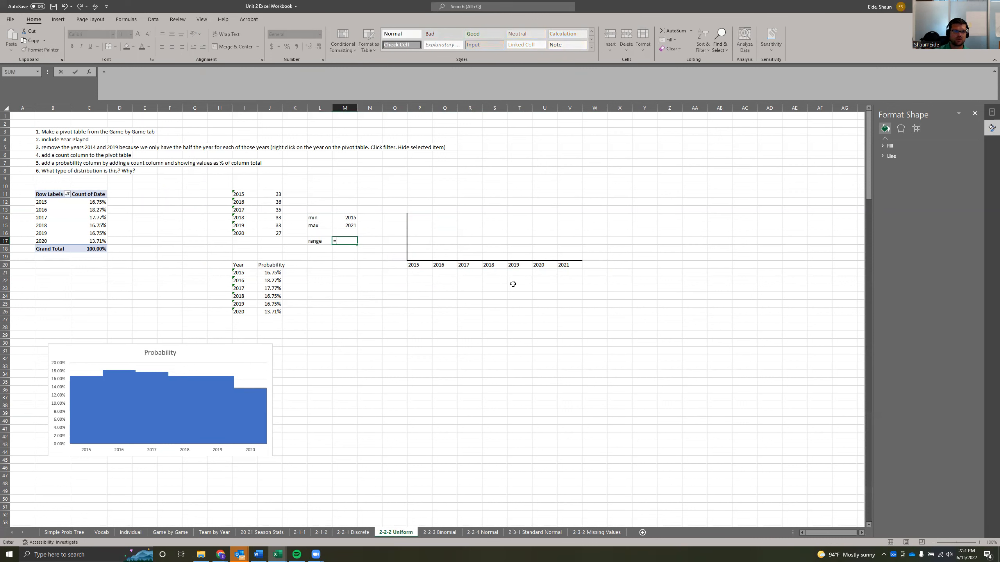
pyautogui.click(351, 228)
pyautogui.write('-')
pyautogui.click(353, 218)
pyautogui.press('Return')
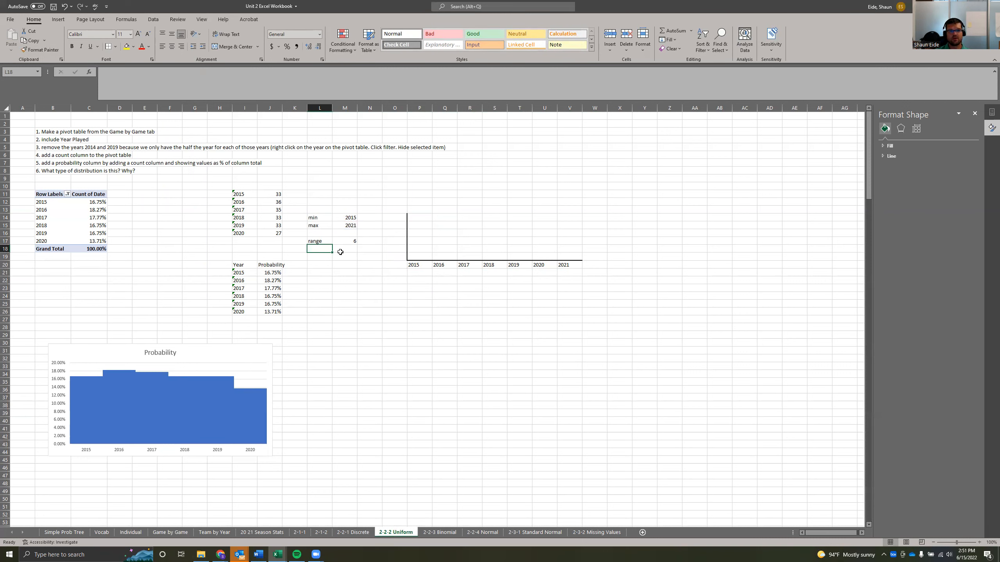
# Enter the label width or base in K17 and autofit column K to its text
pyautogui.click(296, 241)
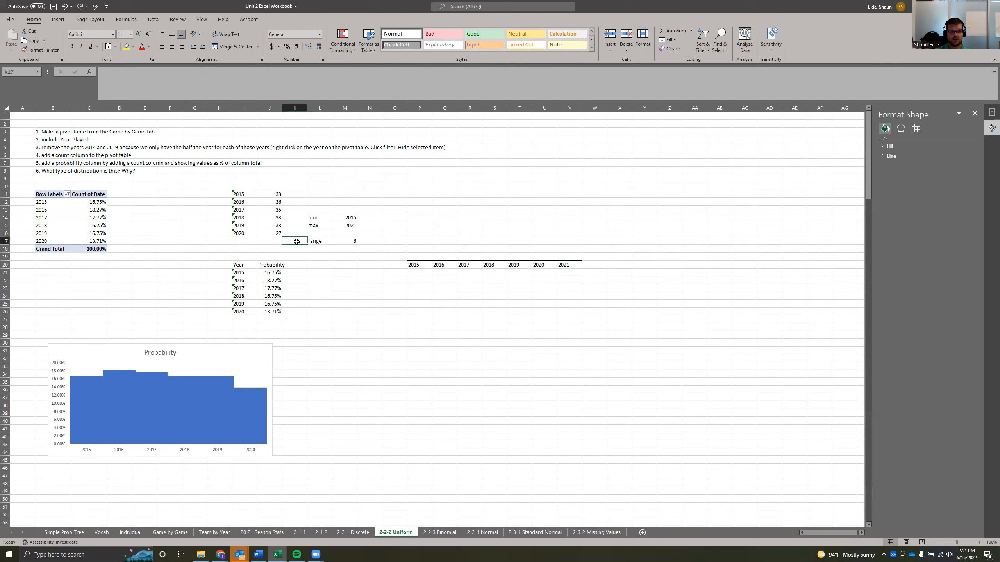
pyautogui.write('width')
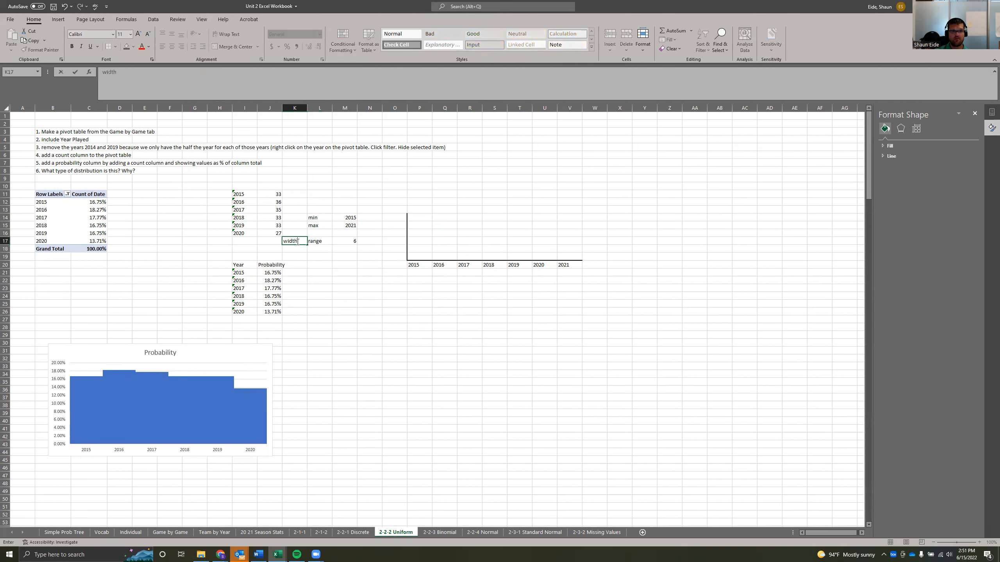
pyautogui.write(' or ba')
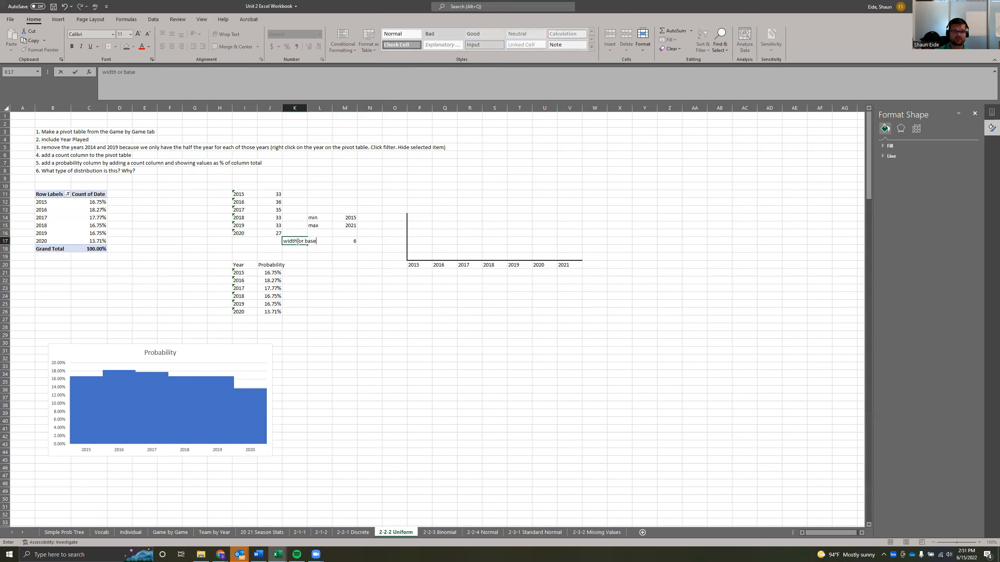
pyautogui.write('se')
pyautogui.press('Tab')
pyautogui.doubleClick(307, 108)
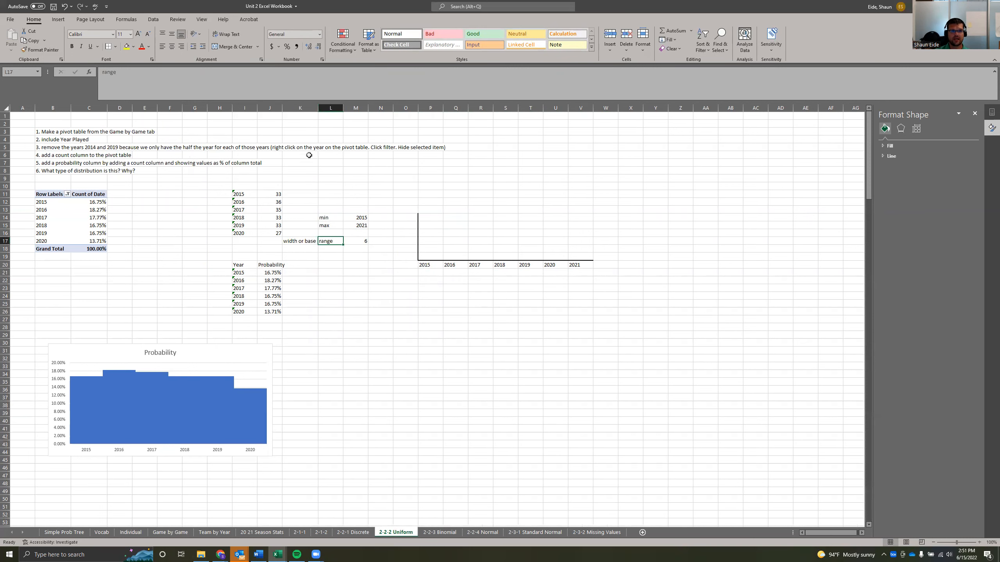
# Enter the label height in L18 and the formula =1/6 beside it in M18
pyautogui.click(292, 248)
pyautogui.press('Right')
pyautogui.write('height')
pyautogui.press('Tab')
pyautogui.write('=')
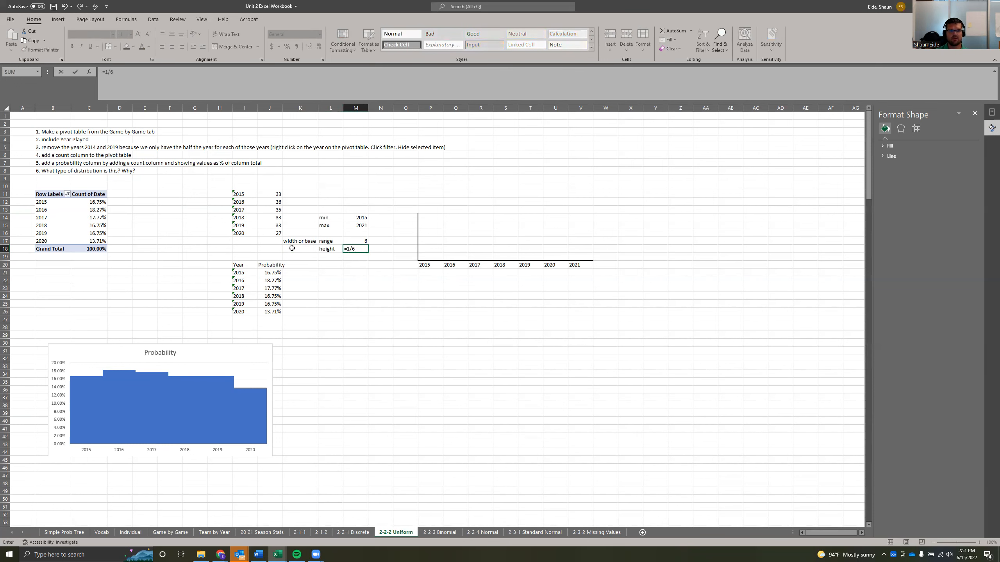
pyautogui.write('1/6')
pyautogui.press('Return')
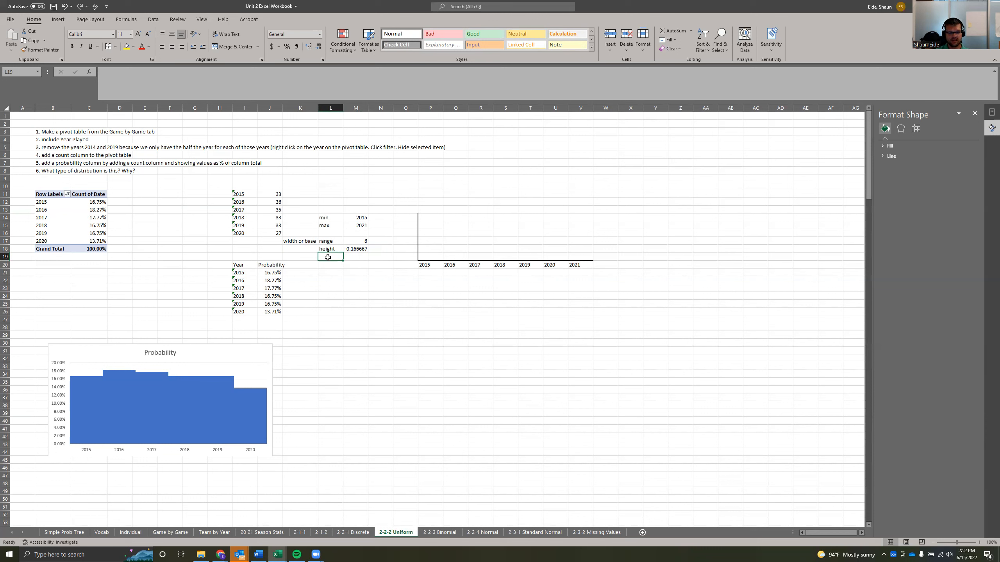
# Write the note b x h =1 in L19 and check the range and height cells against it
pyautogui.write('b x')
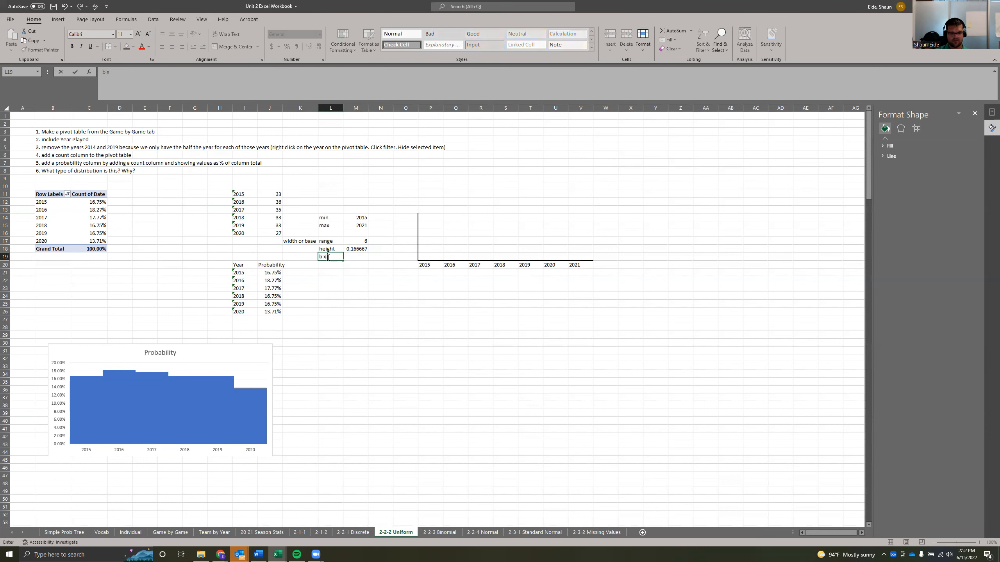
pyautogui.write(' h =1')
pyautogui.press('Tab')
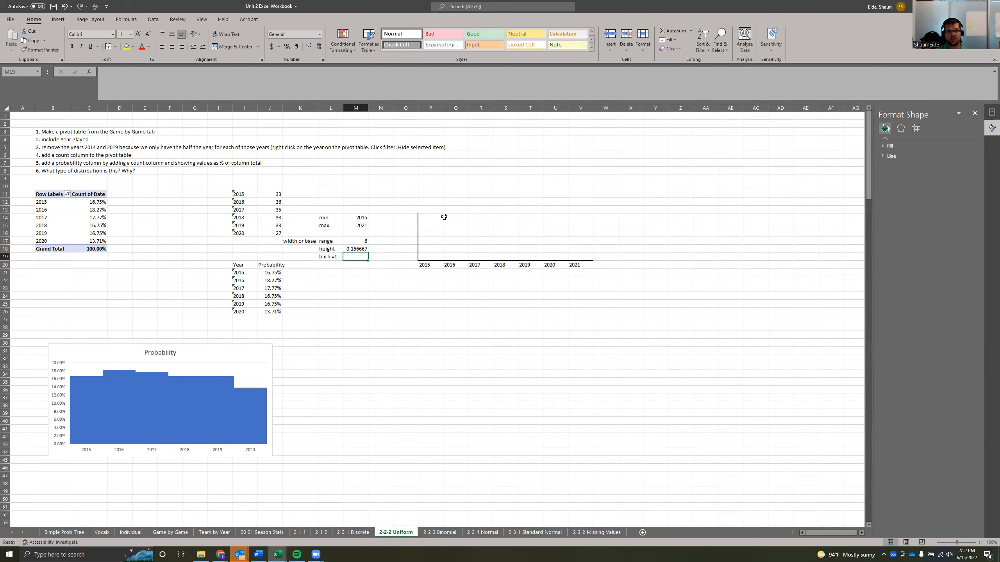
pyautogui.click(348, 241)
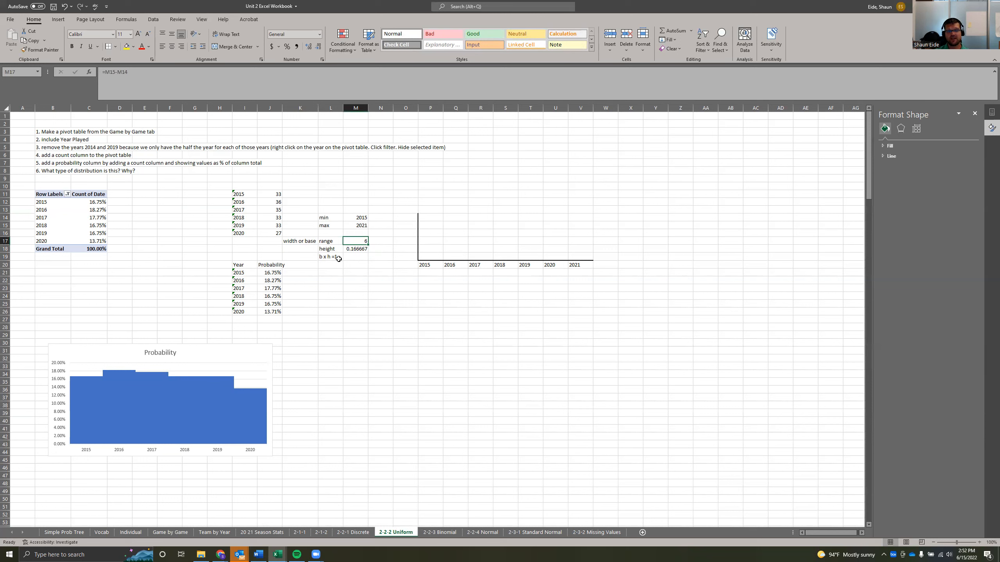
pyautogui.click(349, 250)
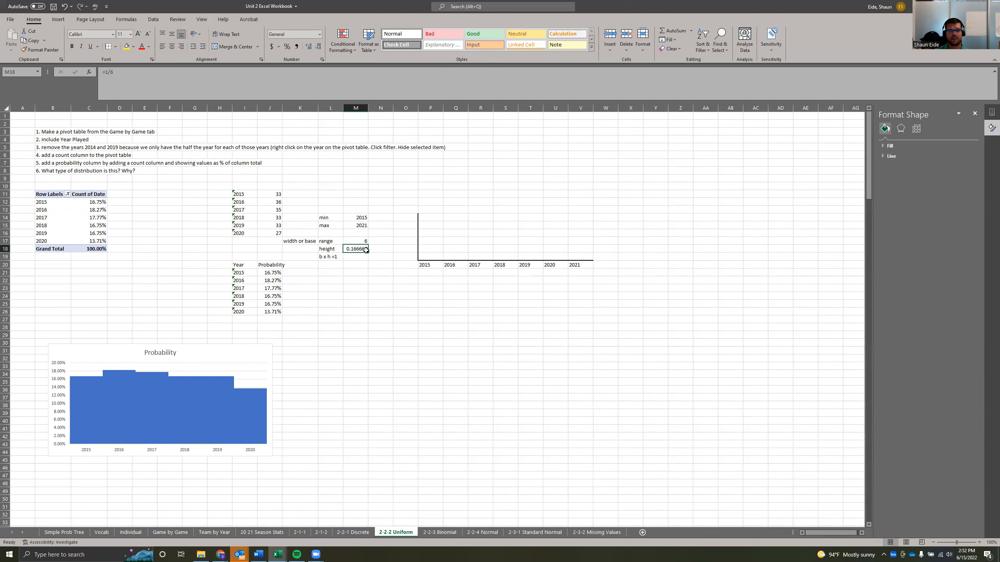
# Mark the distribution's height beside the vertical axis by entering .166667 in O17
pyautogui.click(405, 241)
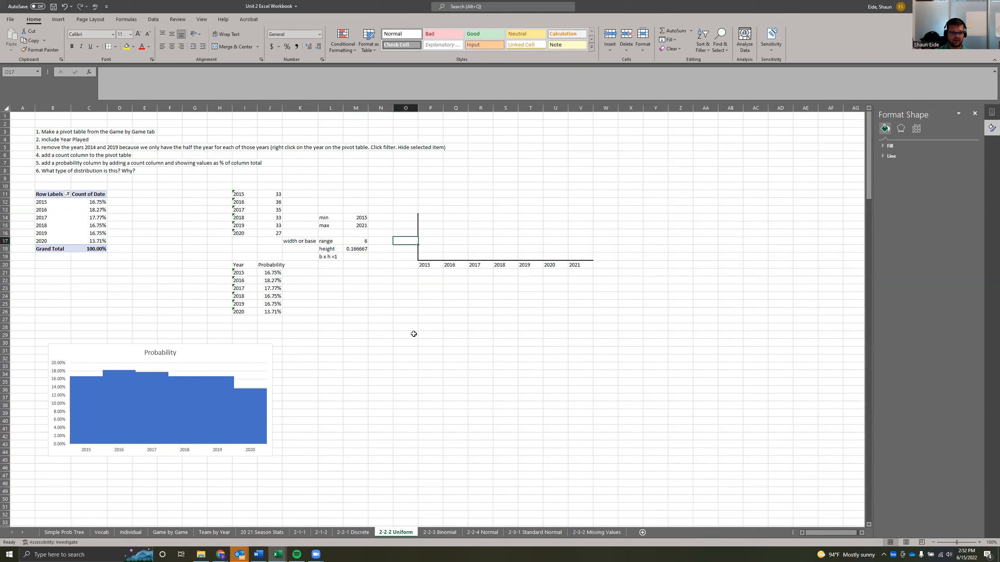
pyautogui.write('.16')
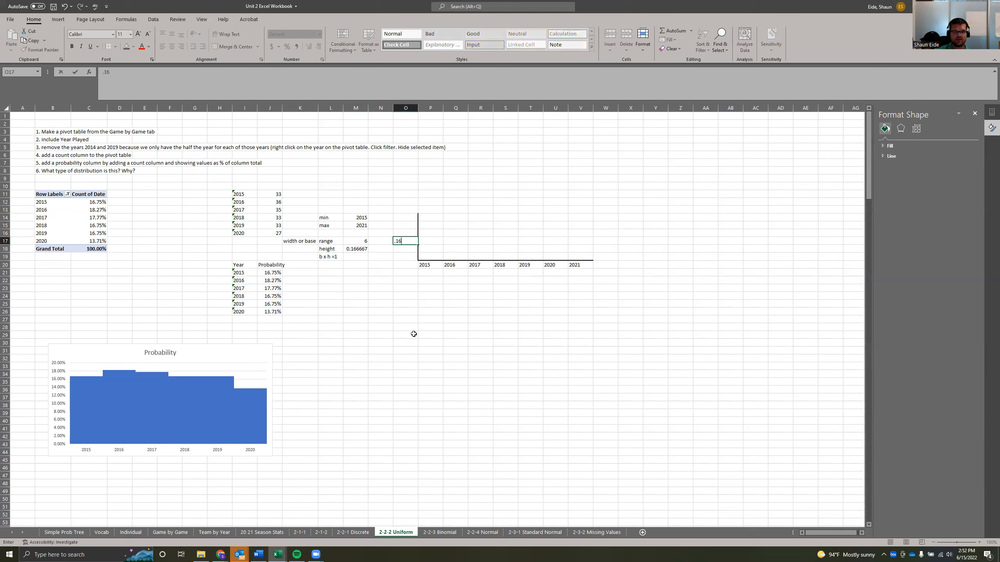
pyautogui.write('6667')
pyautogui.click(405, 312)
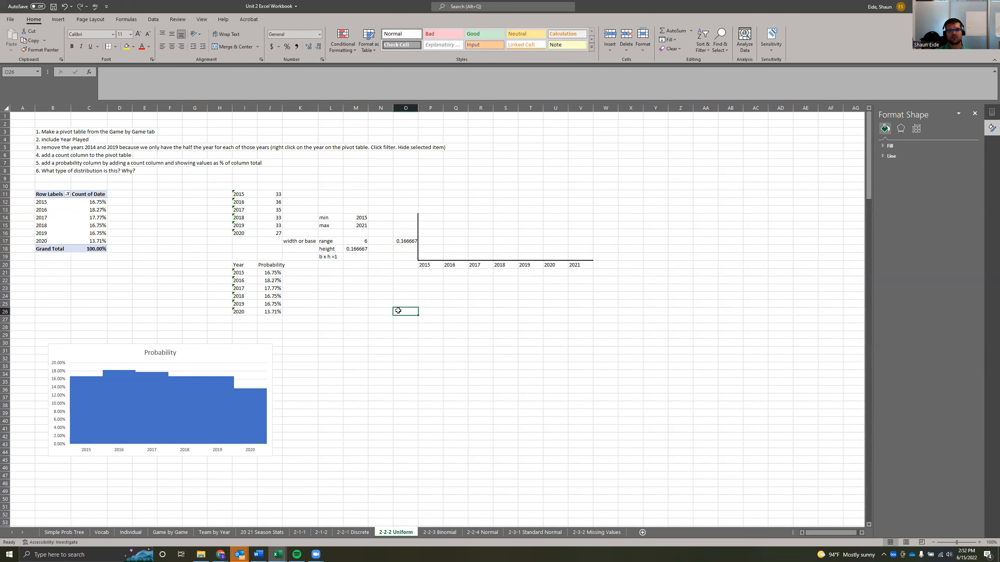
pyautogui.click(404, 249)
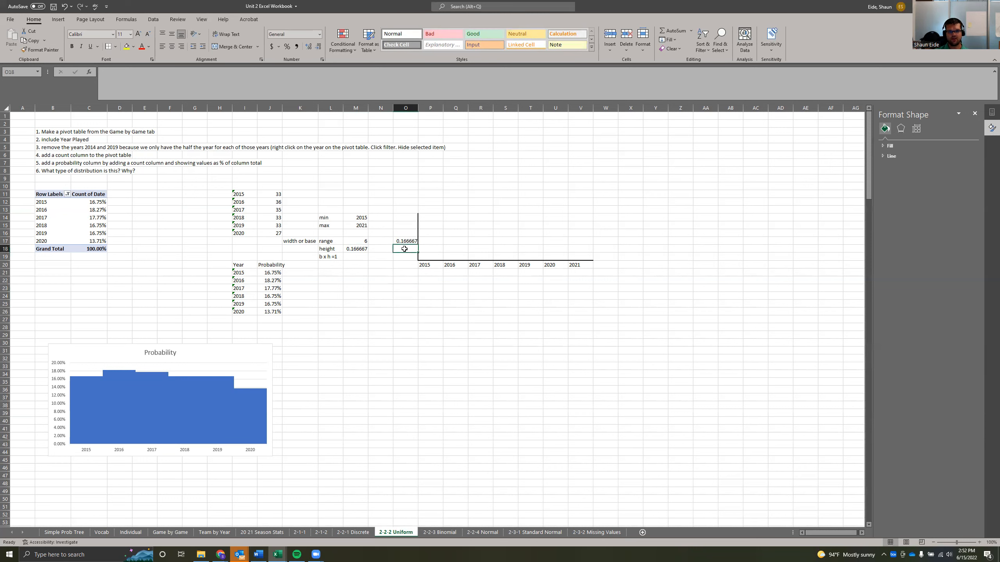
pyautogui.write('.8')
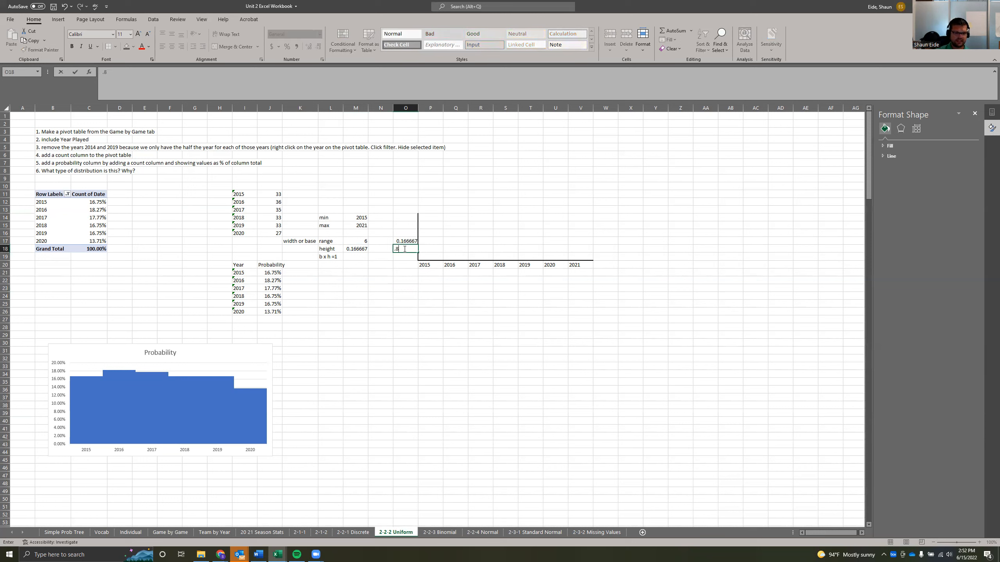
pyautogui.press('Tab')
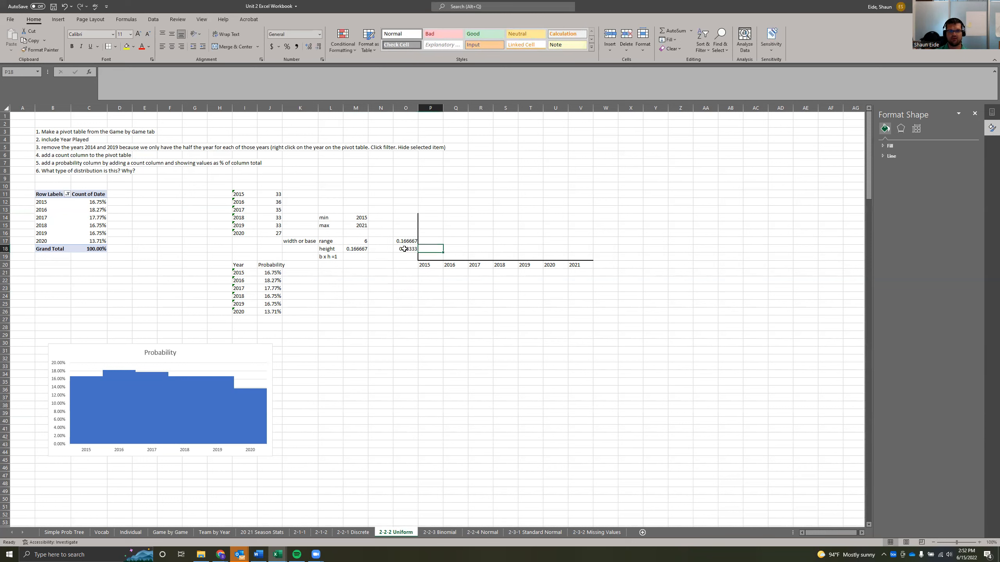
pyautogui.click(405, 249)
pyautogui.press('Delete')
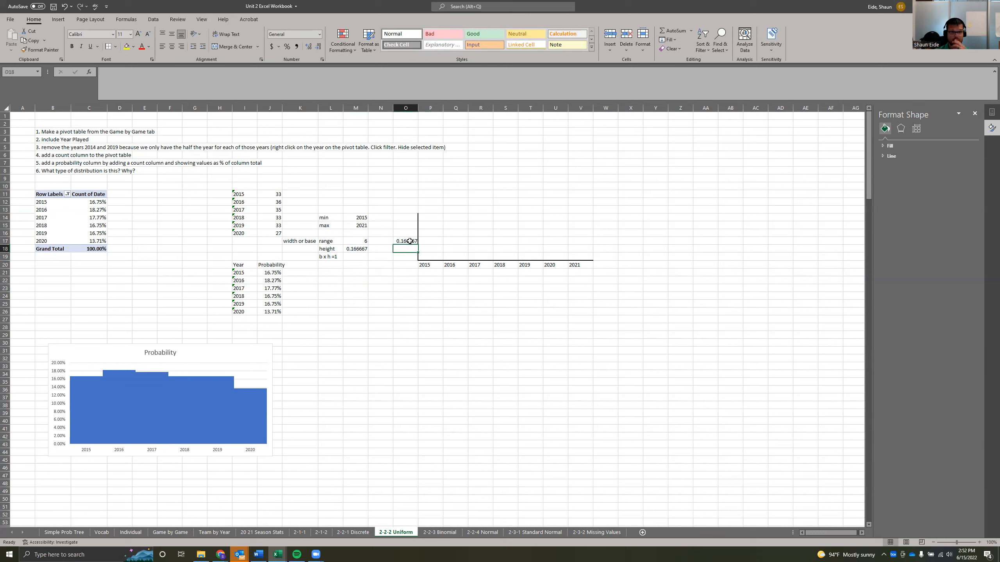
# Outline the uniform distribution's rectangle by adding thick outside borders around cells P18:U19
pyautogui.moveTo(425, 239); pyautogui.dragTo(543, 237)
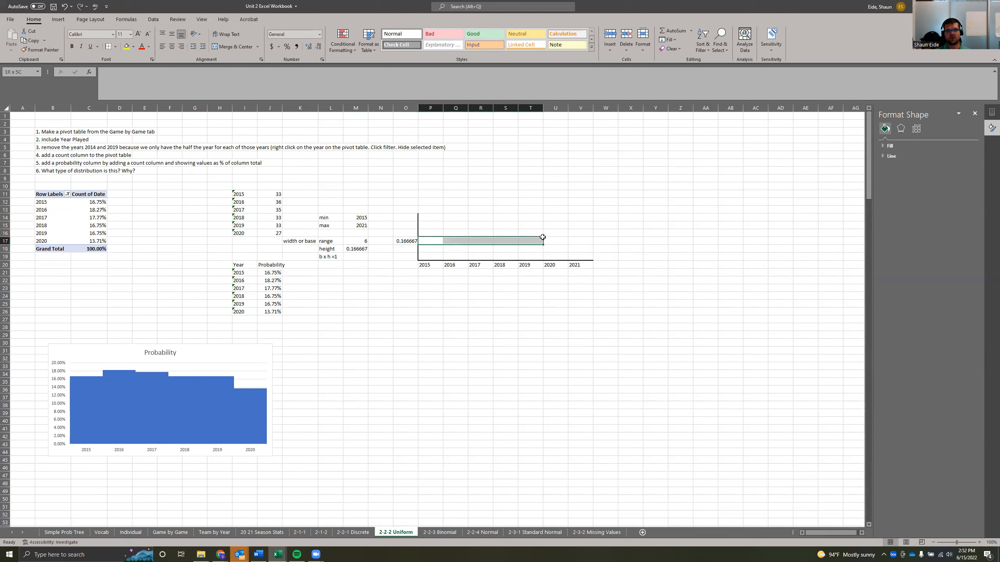
pyautogui.click(526, 255)
pyautogui.moveTo(430, 247); pyautogui.dragTo(563, 258)
pyautogui.click(116, 47)
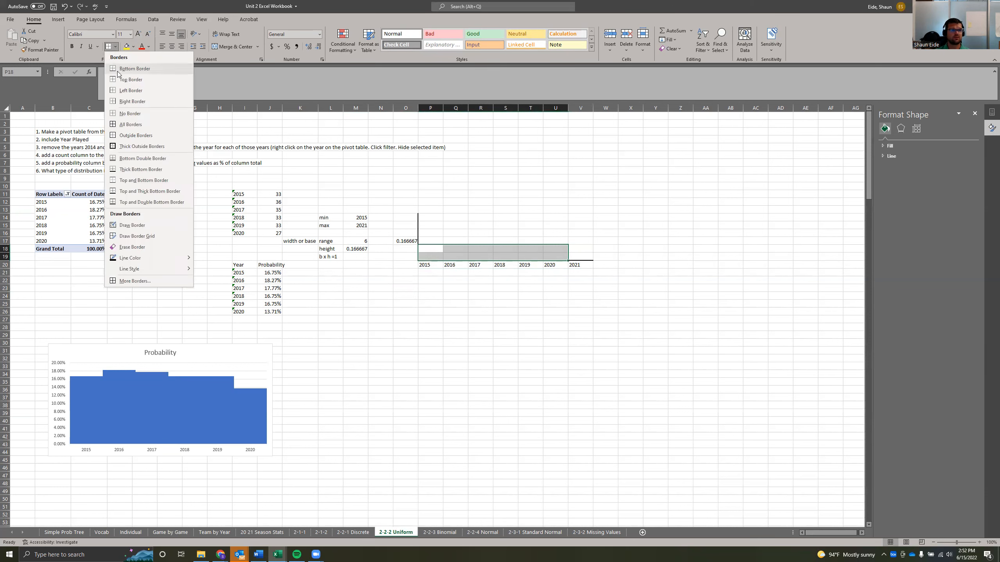
pyautogui.click(146, 146)
pyautogui.click(380, 367)
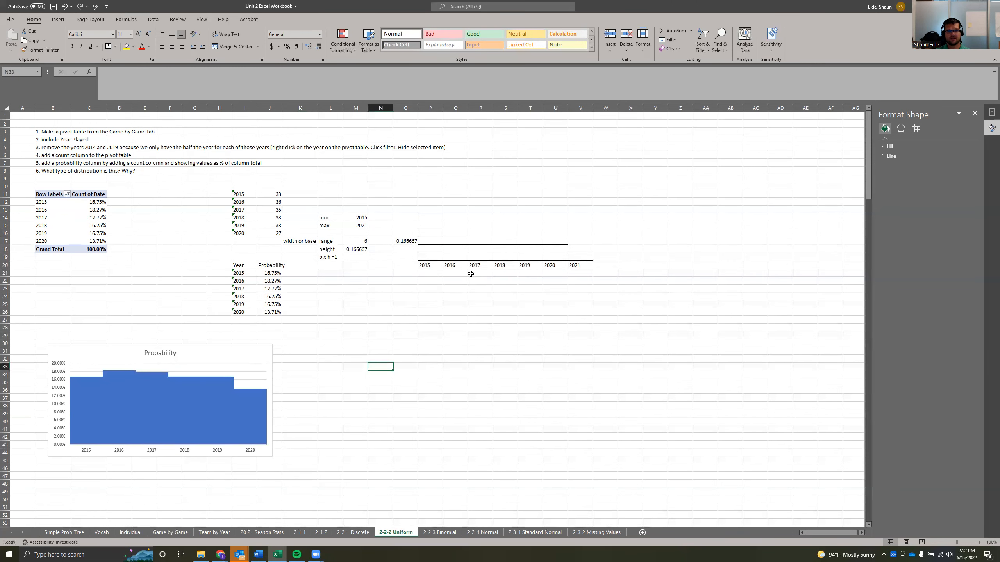
# Draw a vertical marker at 2018 through the distribution by adding a left border to cells S17:S20
pyautogui.click(504, 243)
pyautogui.moveTo(502, 243); pyautogui.dragTo(504, 257)
pyautogui.click(116, 47)
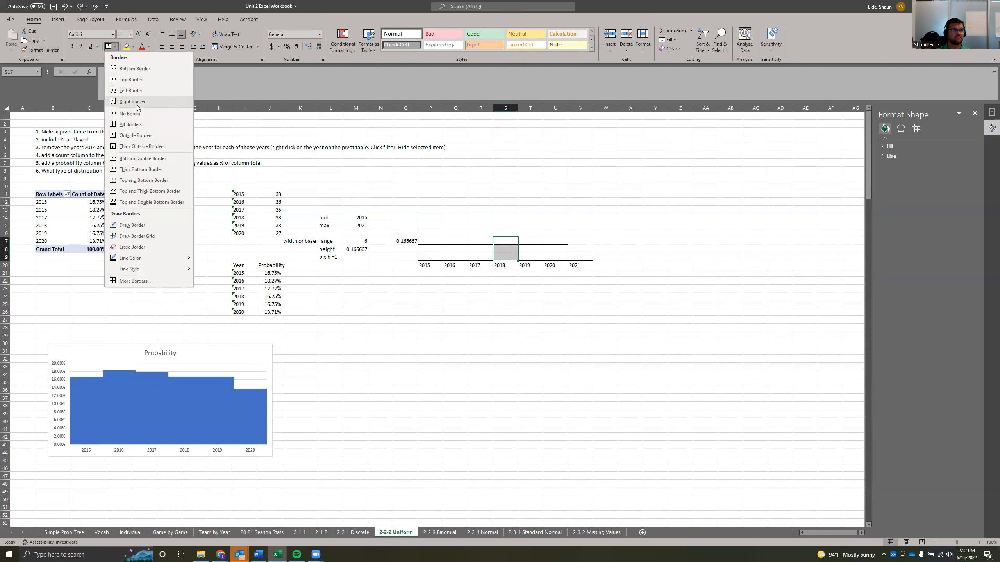
pyautogui.click(131, 90)
pyautogui.click(388, 383)
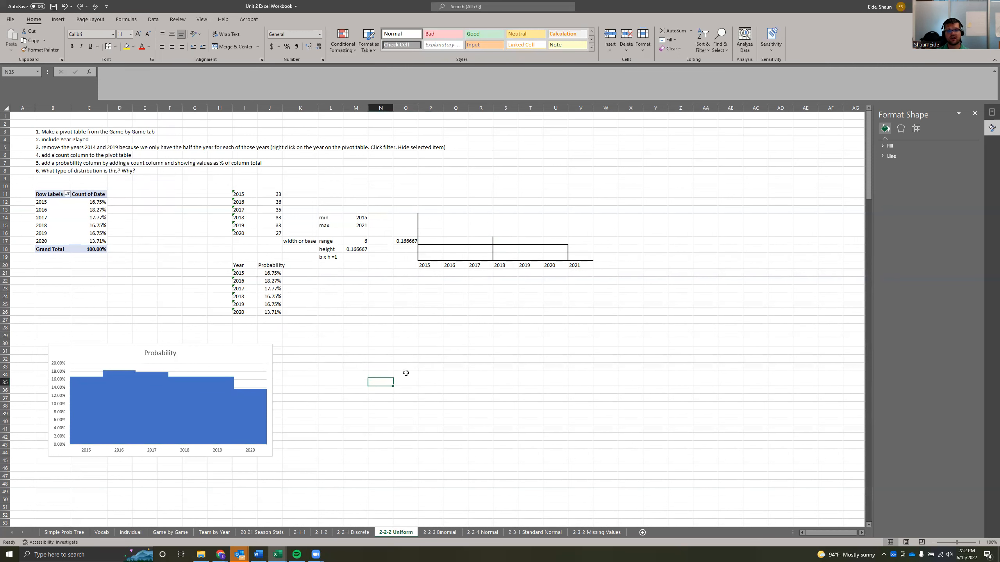
pyautogui.moveTo(506, 239); pyautogui.dragTo(505, 267)
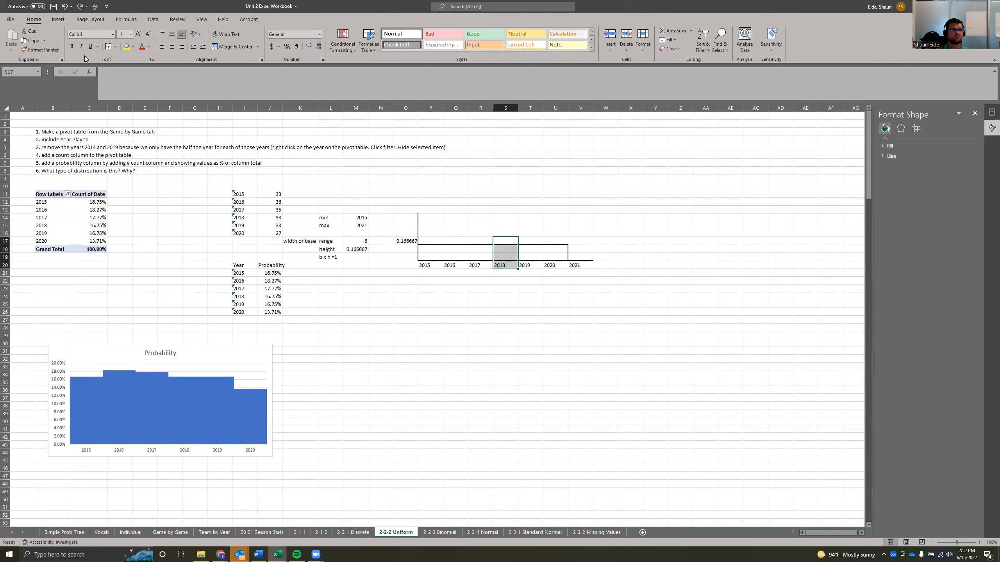
pyautogui.click(109, 46)
pyautogui.click(330, 398)
# Shade the distribution's rectangle in P18:U19 with yellow fill
pyautogui.moveTo(432, 254); pyautogui.dragTo(553, 258)
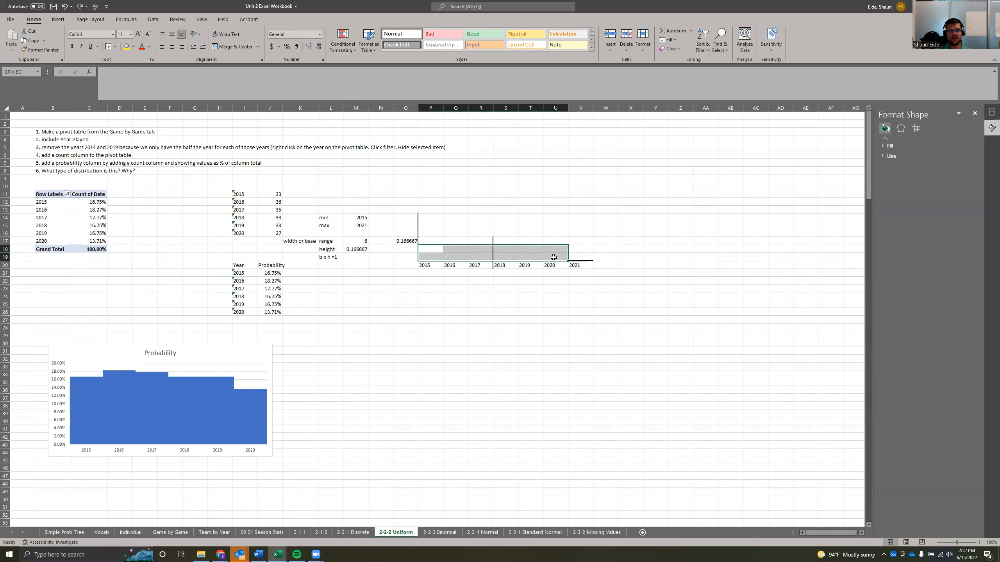
pyautogui.click(126, 47)
pyautogui.click(309, 342)
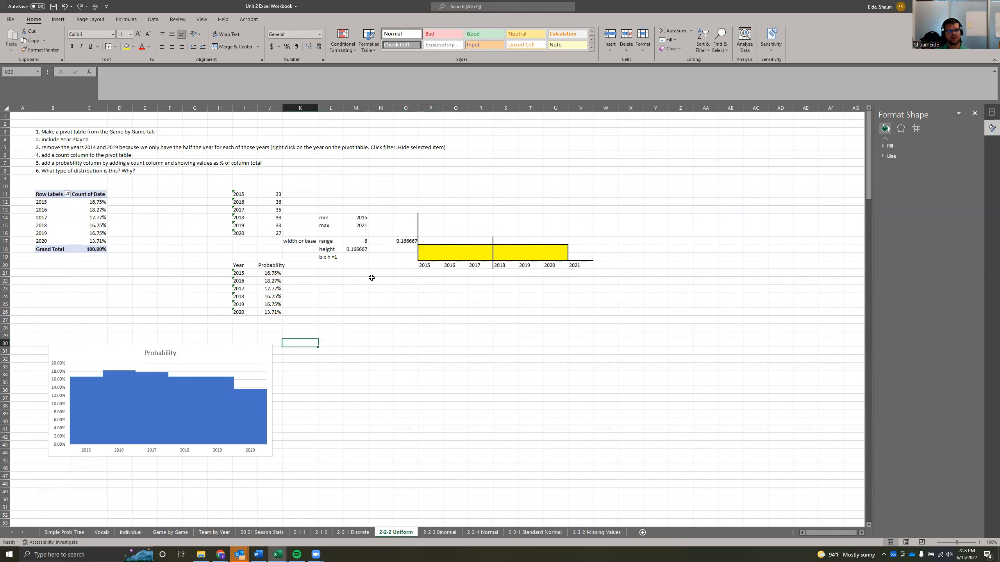
# Examine the height beside the vertical axis and go through the year labels from 2015 to 2020
pyautogui.click(407, 242)
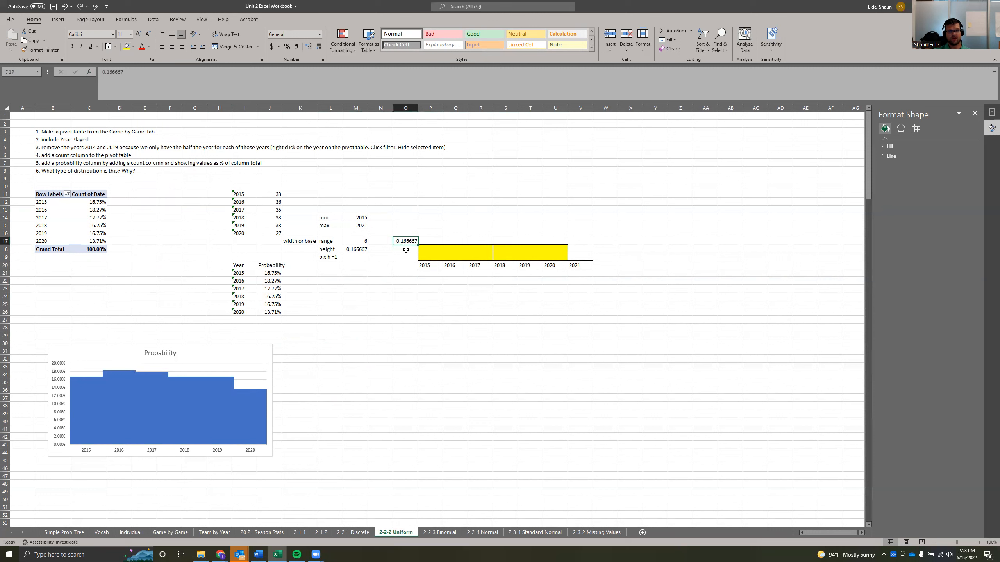
pyautogui.click(429, 266)
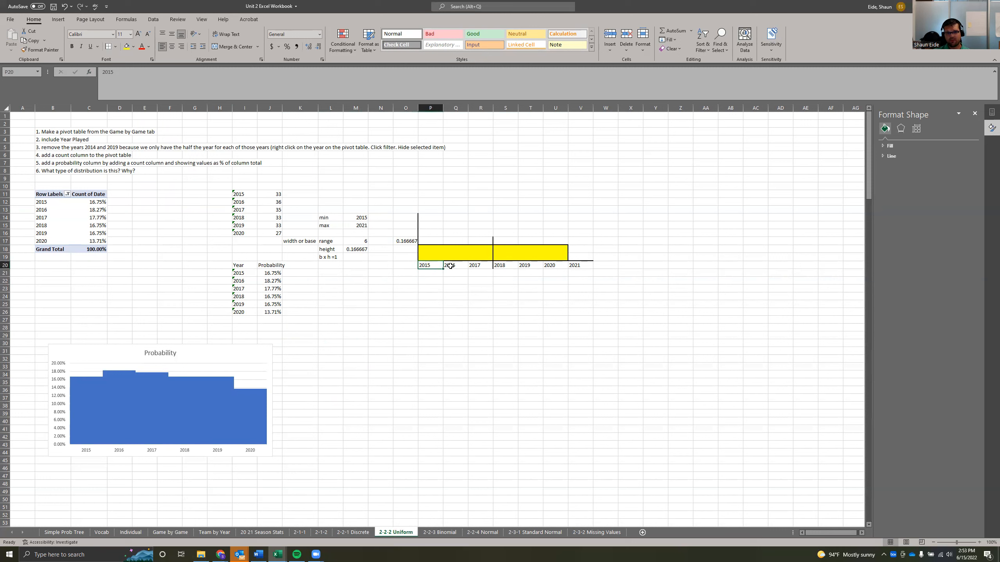
pyautogui.press('Right')
pyautogui.press('Right')
pyautogui.press('Right')
pyautogui.press('Right')
pyautogui.press('Right')
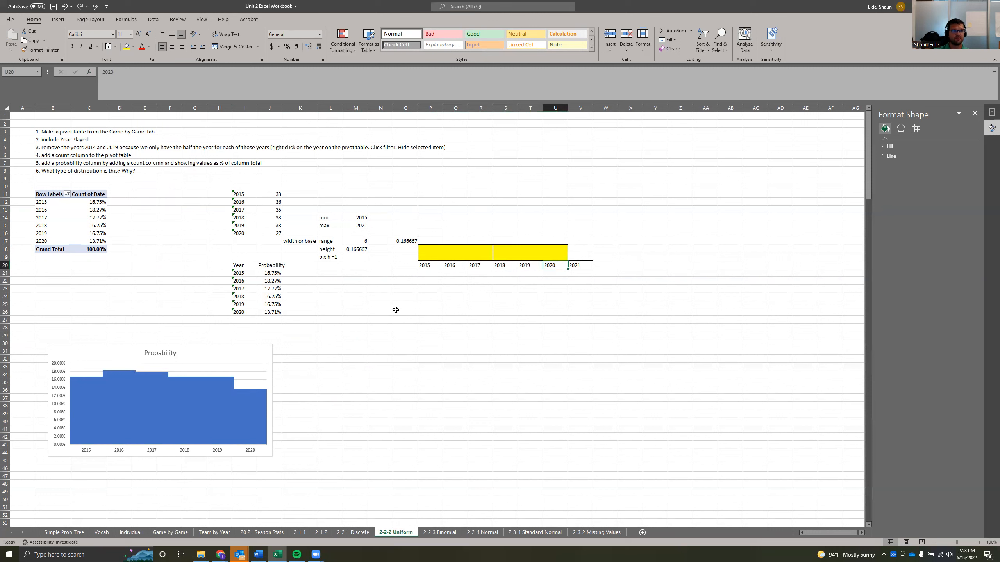
pyautogui.click(398, 242)
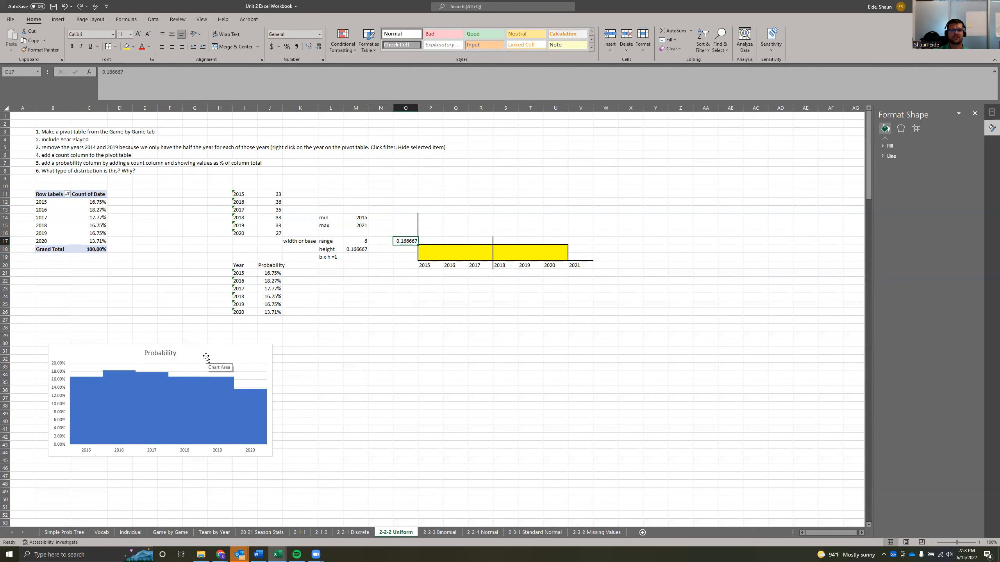
# Shrink the Probability chart's height and width to match the yellow distribution and place it just beyond the 2021 end of the axis
pyautogui.moveTo(205, 357); pyautogui.dragTo(755, 171)
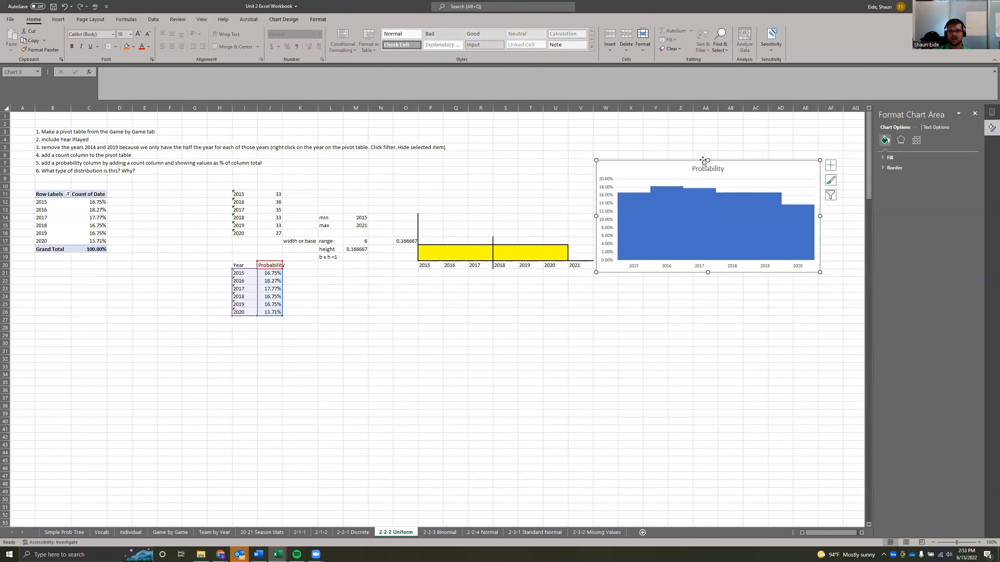
pyautogui.moveTo(707, 160); pyautogui.dragTo(678, 226)
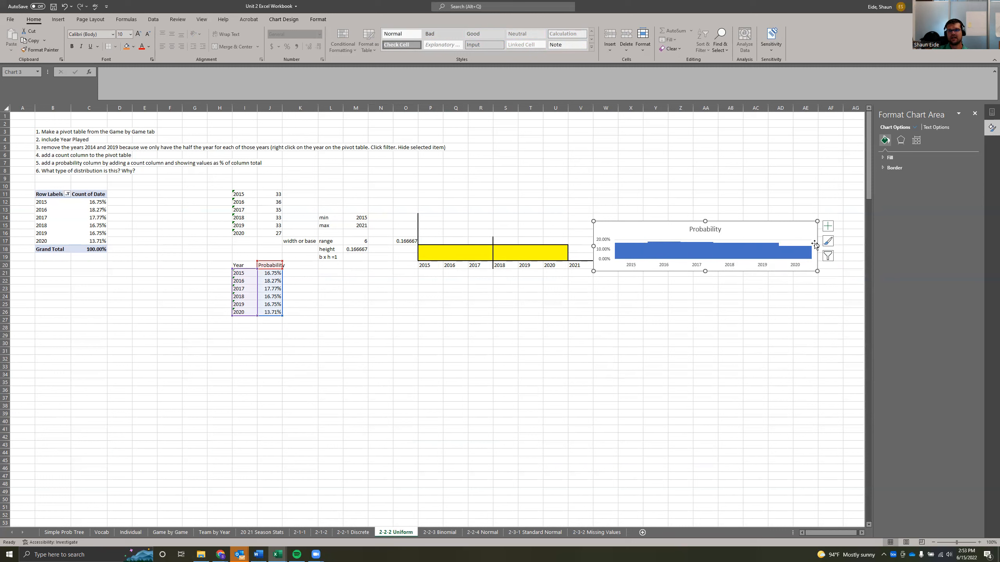
pyautogui.moveTo(818, 247); pyautogui.dragTo(804, 249)
pyautogui.moveTo(746, 222); pyautogui.dragTo(543, 225)
pyautogui.moveTo(606, 248); pyautogui.dragTo(575, 286)
pyautogui.moveTo(509, 267); pyautogui.dragTo(732, 228)
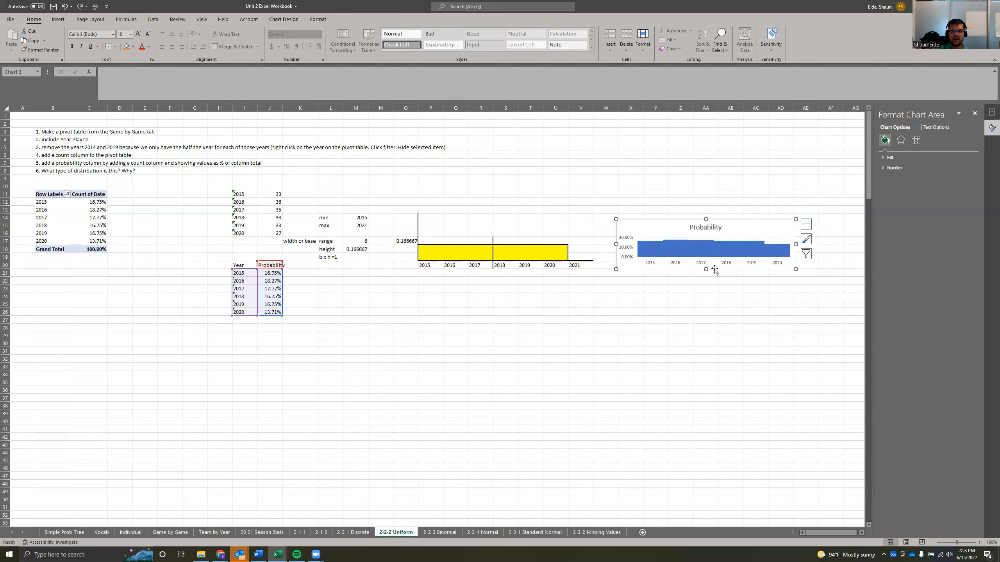
pyautogui.click(531, 319)
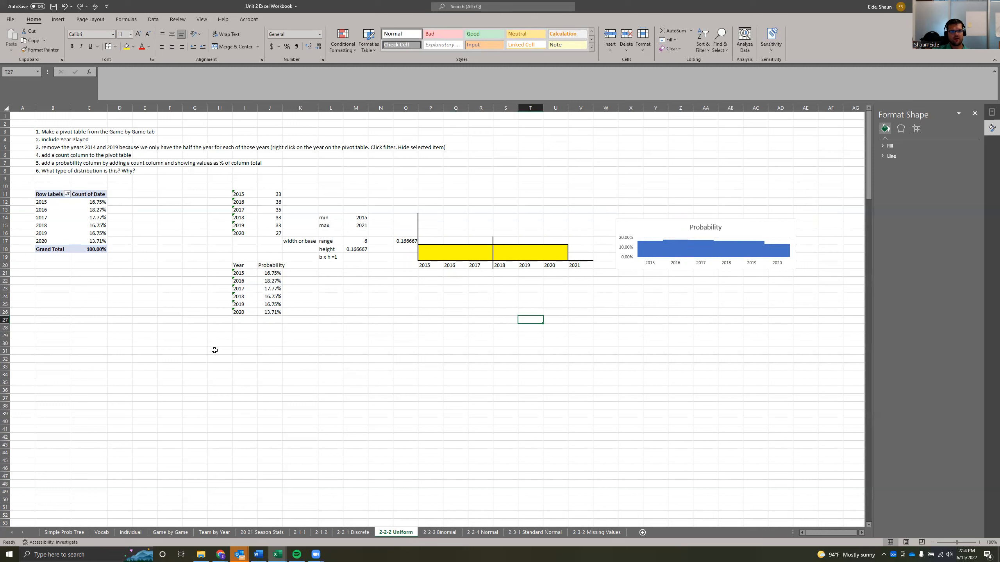
# Examine the distribution's height in O17, its area above 2019 and the 2015 and 2016 axis labels
pyautogui.click(464, 304)
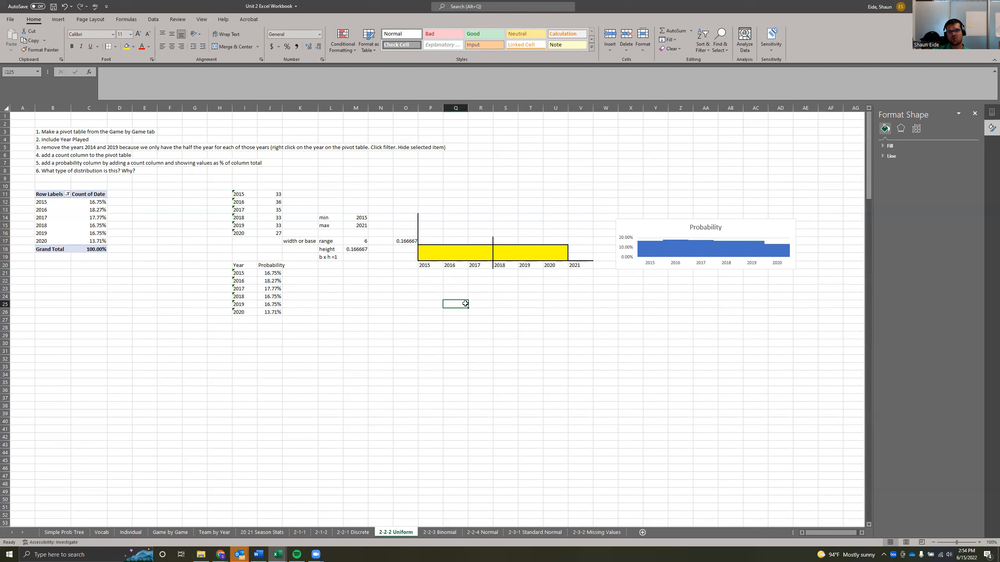
pyautogui.click(409, 242)
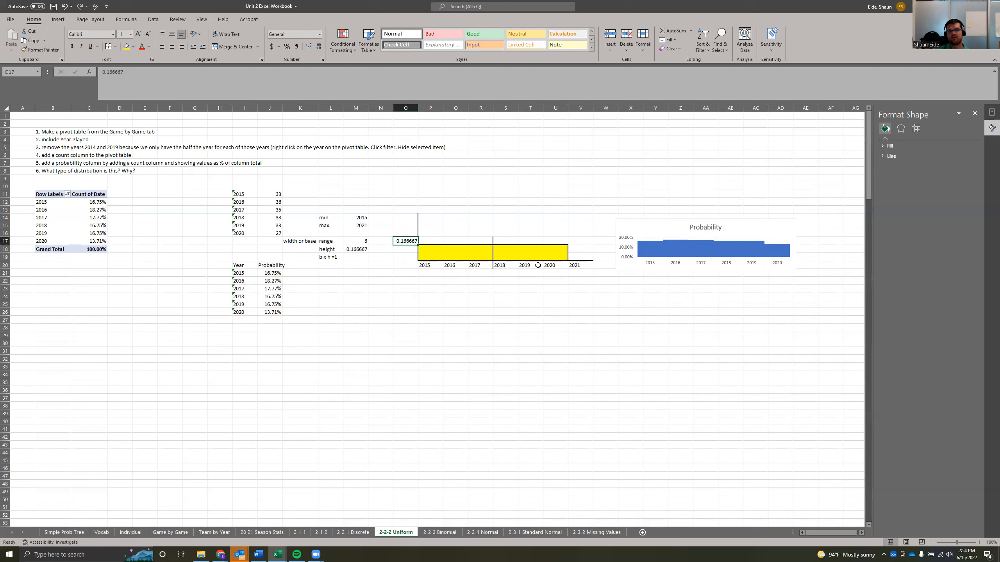
pyautogui.click(530, 250)
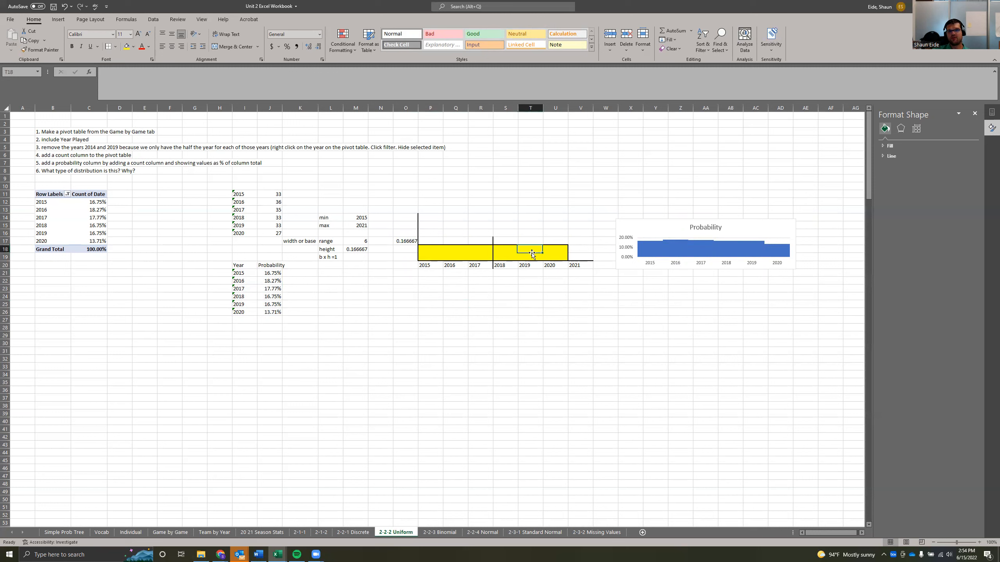
pyautogui.click(401, 240)
pyautogui.click(403, 280)
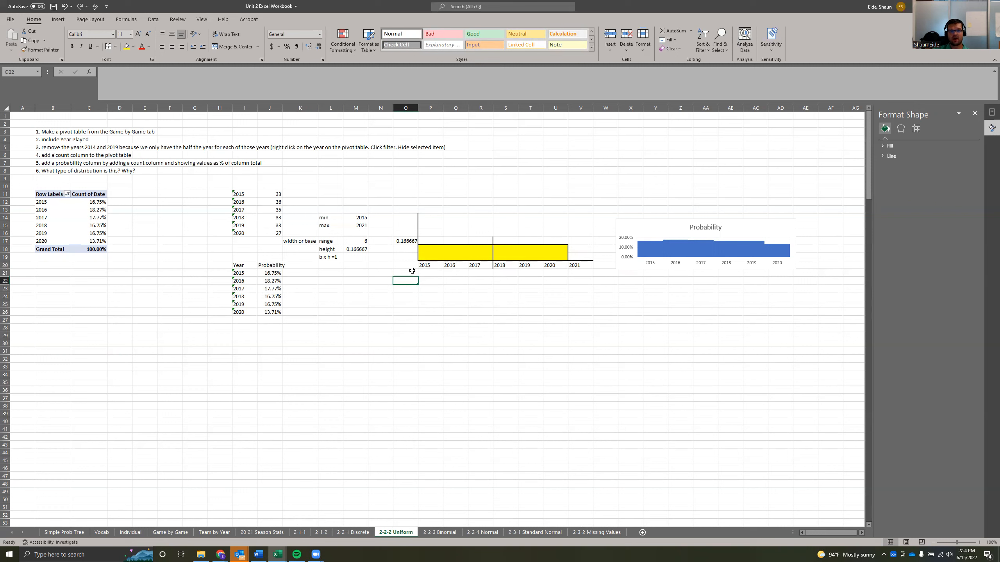
pyautogui.moveTo(424, 250)
pyautogui.mouseDown()
pyautogui.moveTo(459, 256)
pyautogui.moveTo(450, 268)
pyautogui.moveTo(428, 266)
pyautogui.mouseUp()
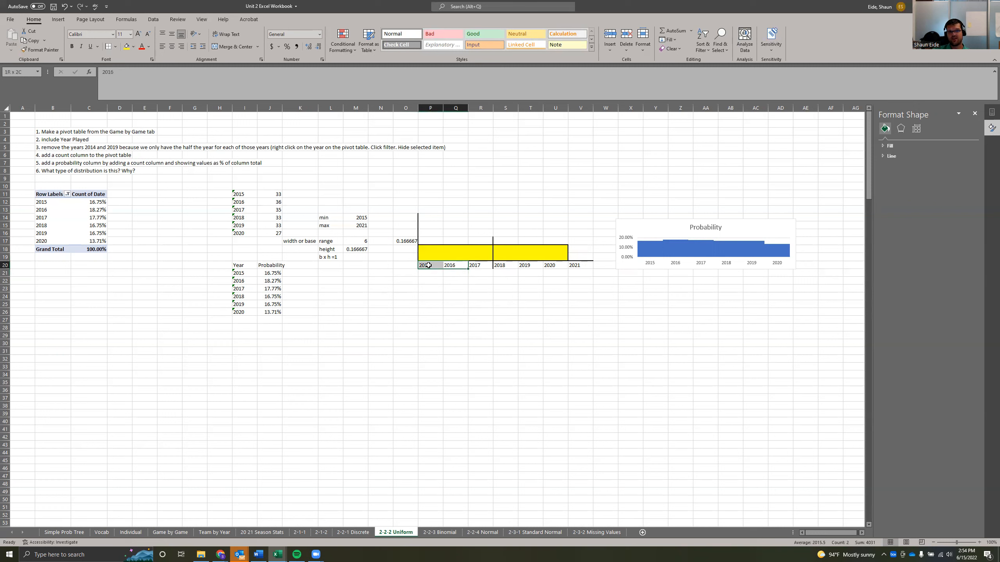
pyautogui.click(439, 302)
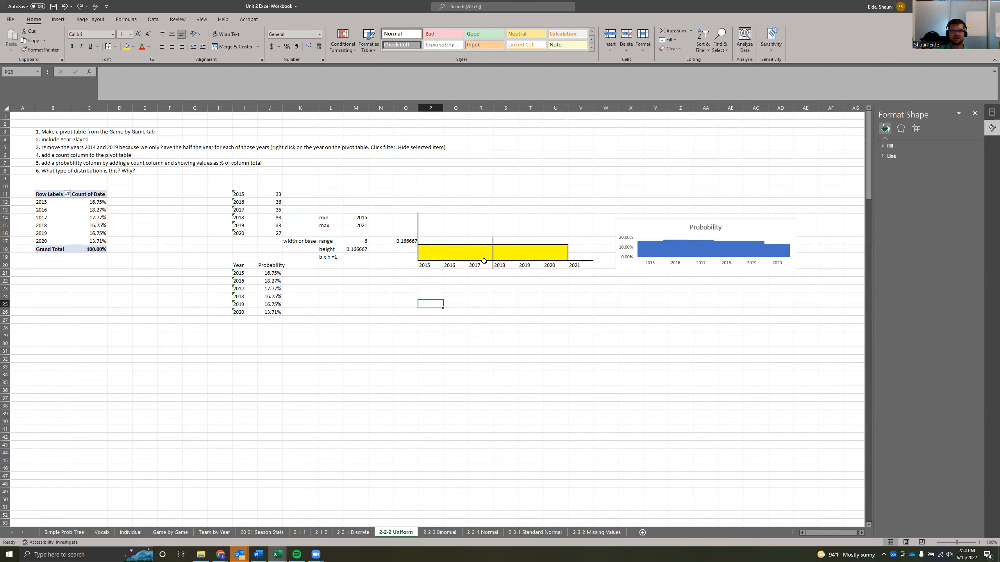
# Calculate the probability for a two-year span in N25 with the formula =2*M18
pyautogui.click(388, 310)
pyautogui.press('Up')
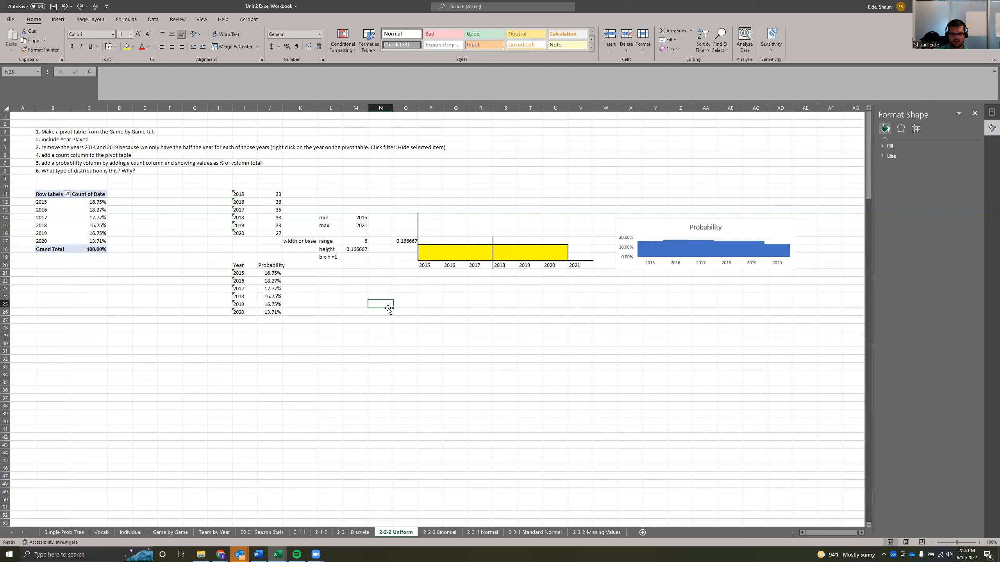
pyautogui.write('=')
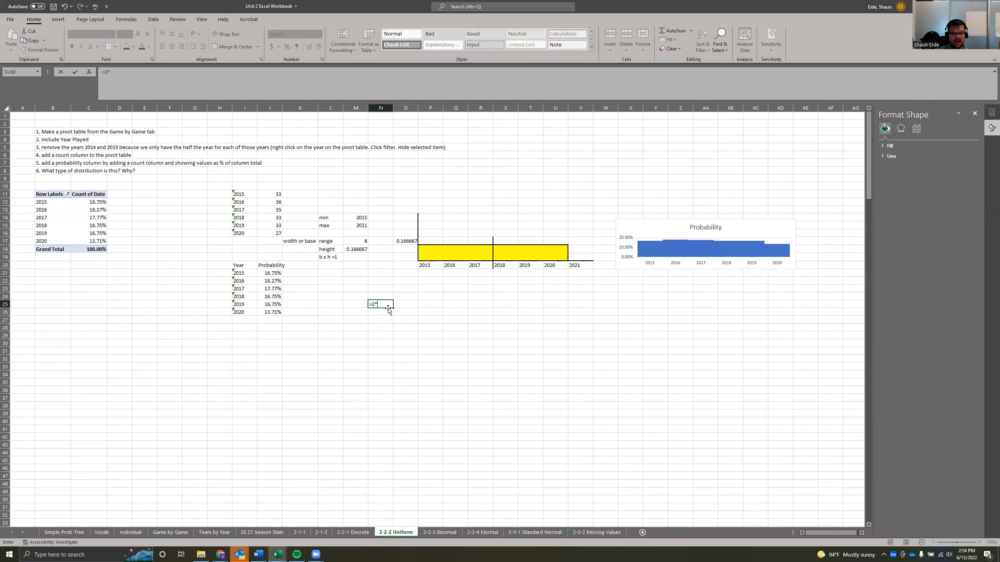
pyautogui.write('2*')
pyautogui.click(353, 252)
pyautogui.press('Return')
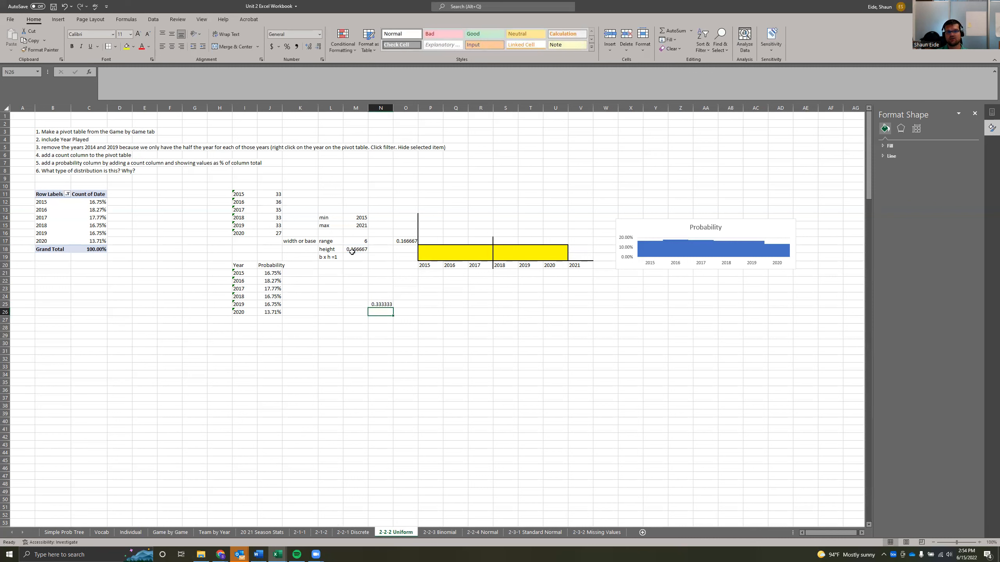
# Highlight the two-year section of the distribution and its axis labels 2015 and 2016 to show the calculated area
pyautogui.moveTo(441, 253); pyautogui.dragTo(451, 264)
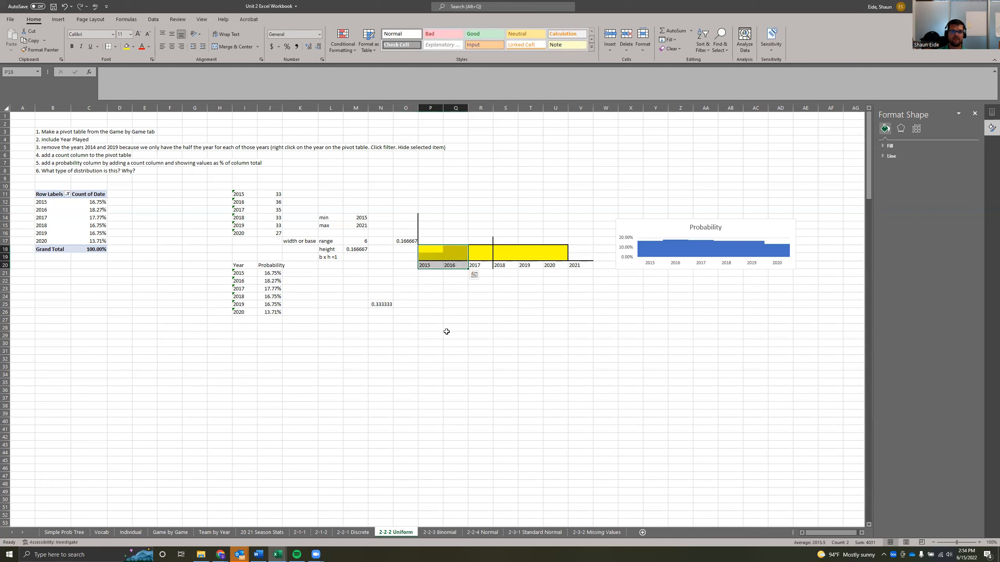
pyautogui.moveTo(447, 333); pyautogui.dragTo(446, 329)
pyautogui.click(424, 265)
pyautogui.moveTo(424, 266); pyautogui.dragTo(466, 266)
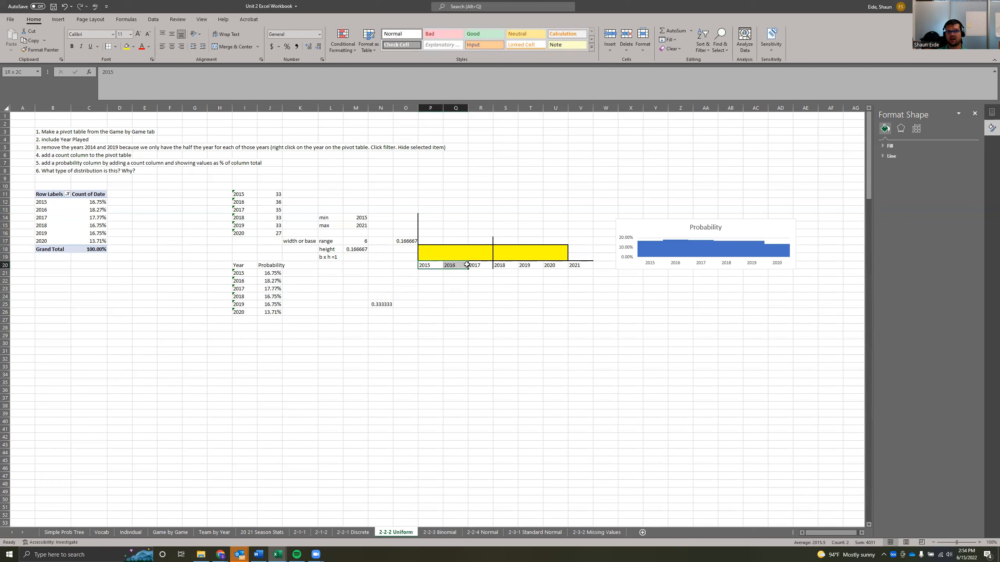
pyautogui.click(456, 312)
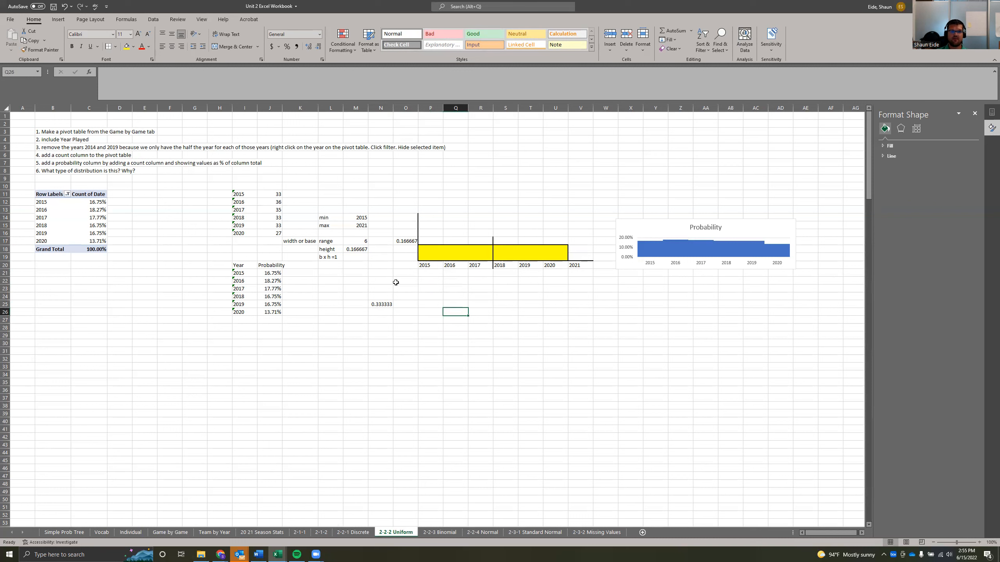
# Highlight the distribution's area from 2015 up to the 2018 marker and calculate its base in N26 with =2018-2015
pyautogui.moveTo(423, 248); pyautogui.dragTo(489, 258)
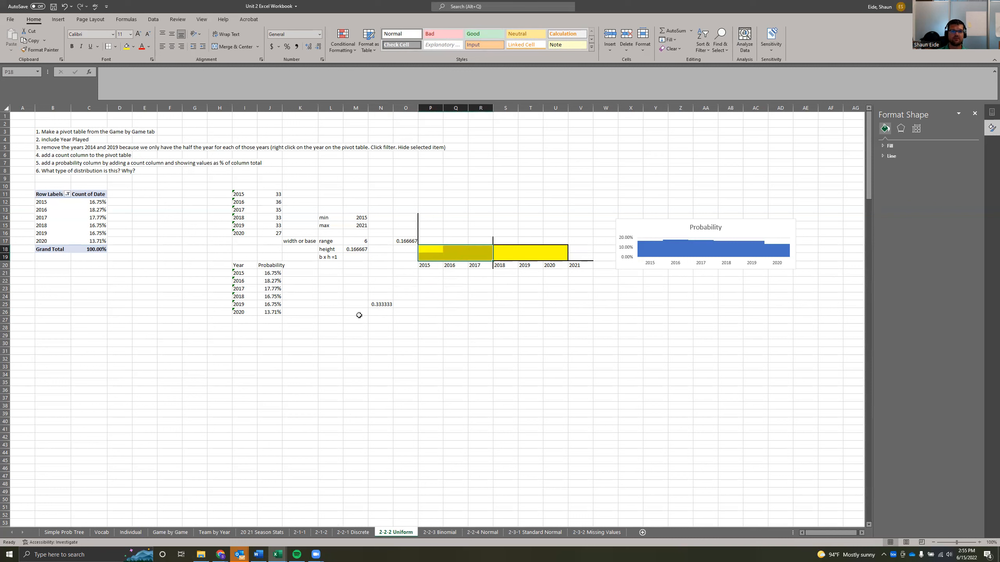
pyautogui.click(379, 306)
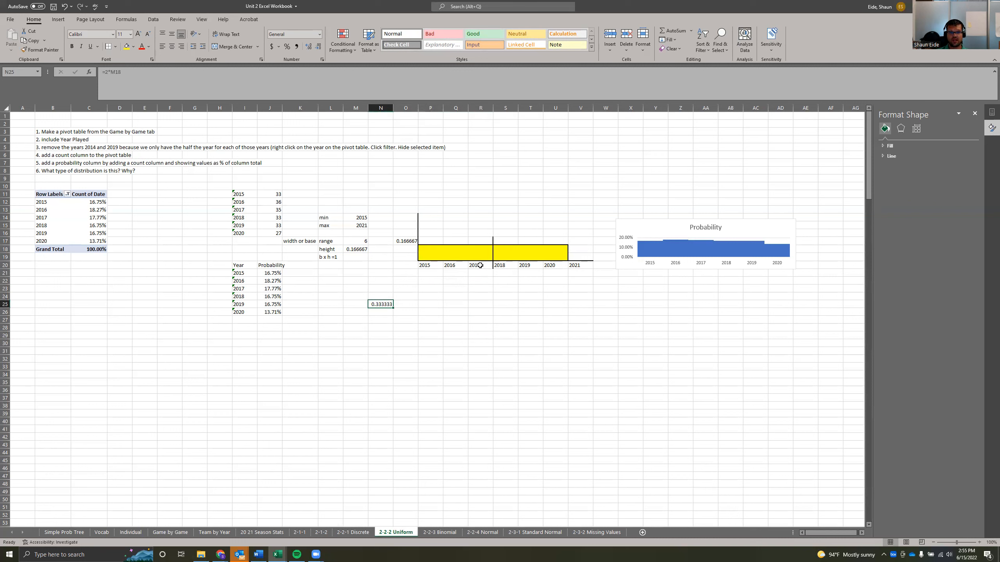
pyautogui.press('Down')
pyautogui.write('=')
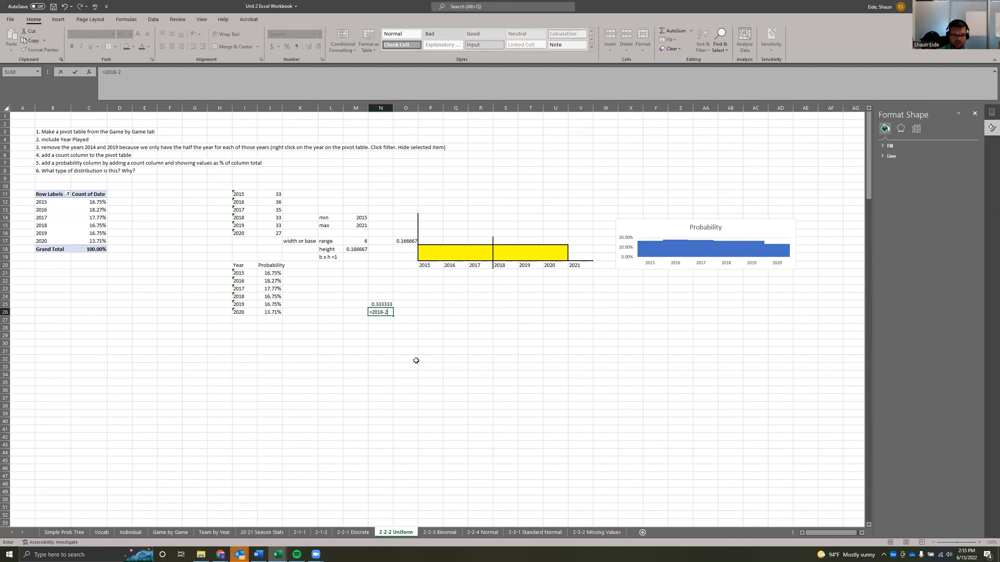
pyautogui.write('2018-2015')
pyautogui.press('Return')
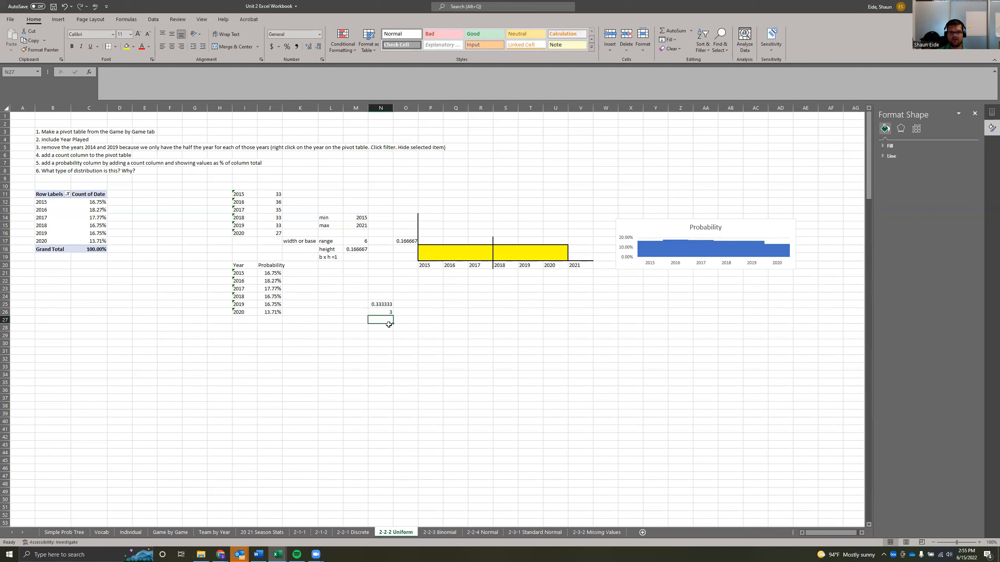
# Calculate the three-year probability in N27 with =3*M18 and highlight the distribution's area above 2019 and 2020
pyautogui.write('=')
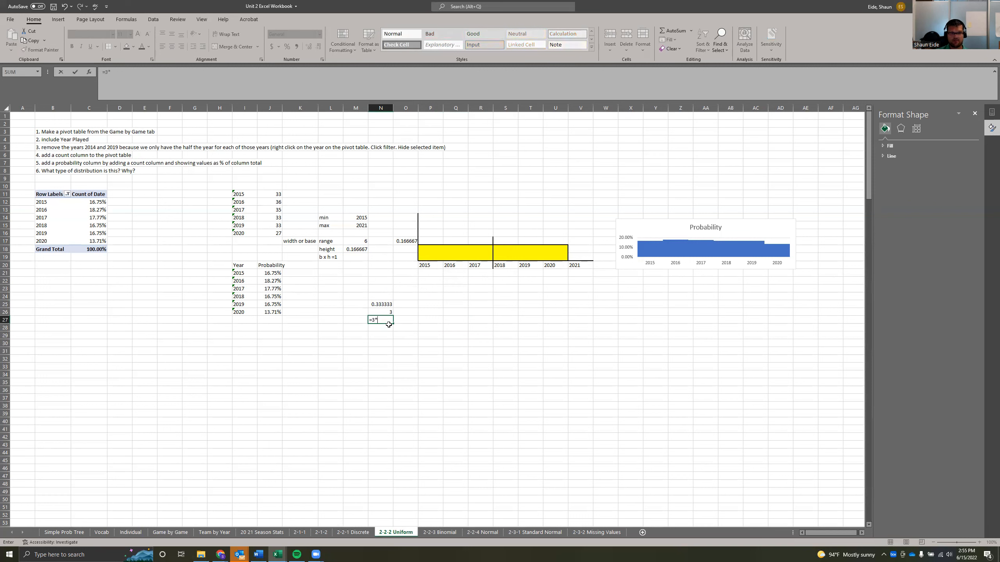
pyautogui.write('3*')
pyautogui.click(351, 248)
pyautogui.press('Return')
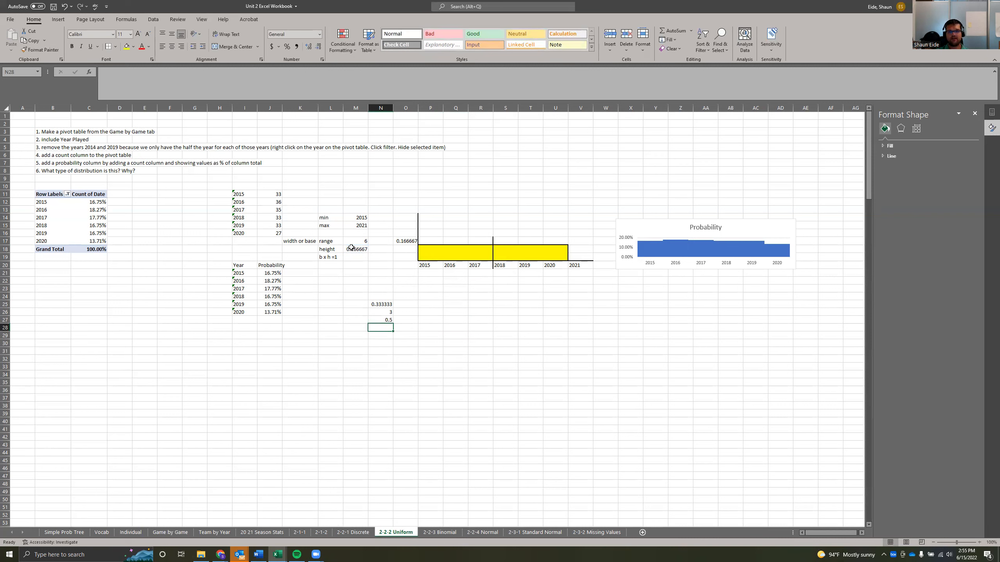
pyautogui.moveTo(527, 241); pyautogui.dragTo(554, 257)
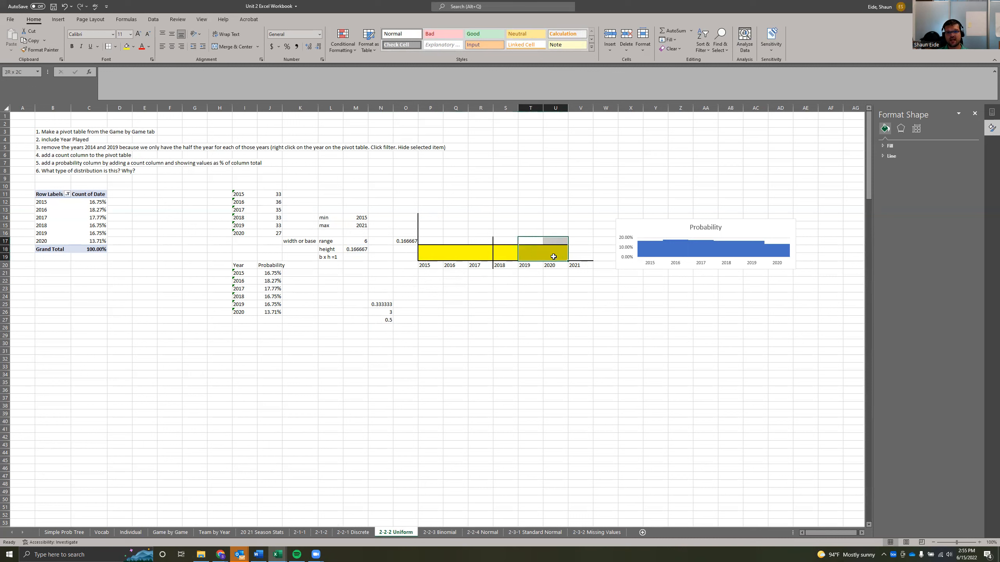
# Highlight the distribution's section above 2019 and 2020 and the matching axis labels 2019 and 2020
pyautogui.click(481, 327)
pyautogui.click(521, 251)
pyautogui.moveTo(545, 257); pyautogui.dragTo(557, 268)
pyautogui.click(535, 302)
pyautogui.click(526, 267)
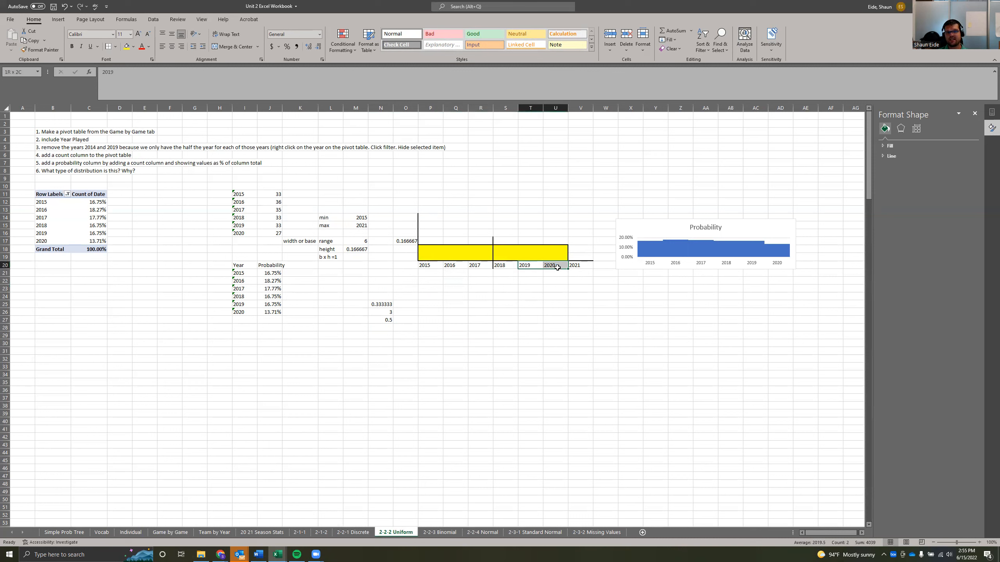
pyautogui.click(406, 312)
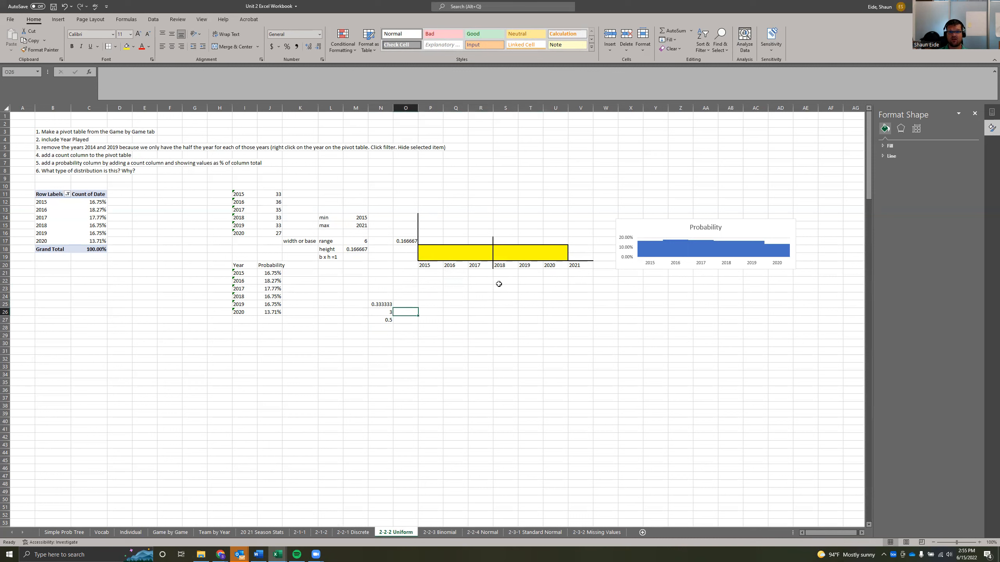
# Label the three-year probability by entering "before 2018" in L27
pyautogui.click(383, 298)
pyautogui.click(367, 343)
pyautogui.click(380, 335)
pyautogui.click(380, 327)
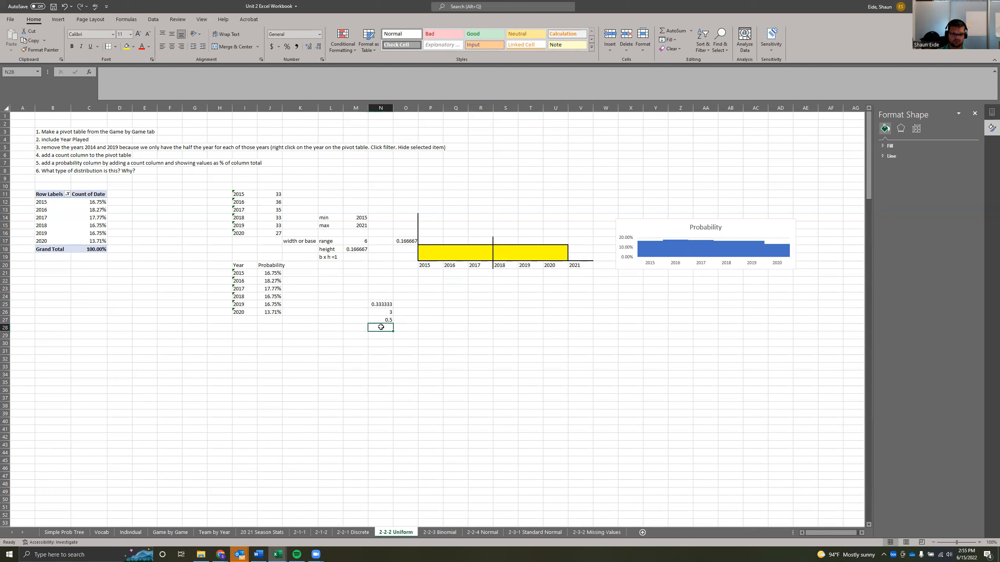
pyautogui.press('Left')
pyautogui.press('Left')
pyautogui.press('Up')
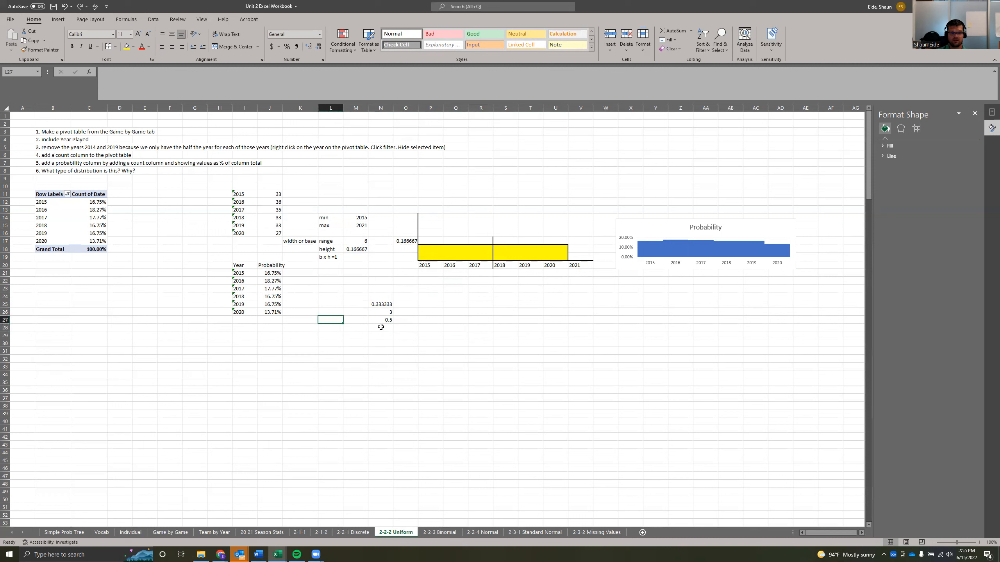
pyautogui.write('20')
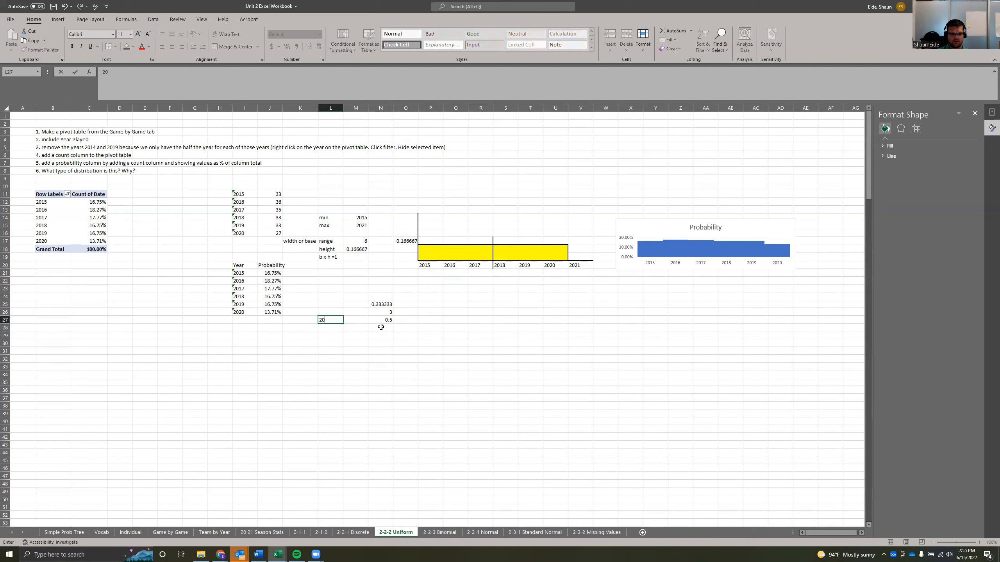
pyautogui.write('1')
pyautogui.press('BackSpace')
pyautogui.press('BackSpace')
pyautogui.write('before 2018')
pyautogui.press('Return')
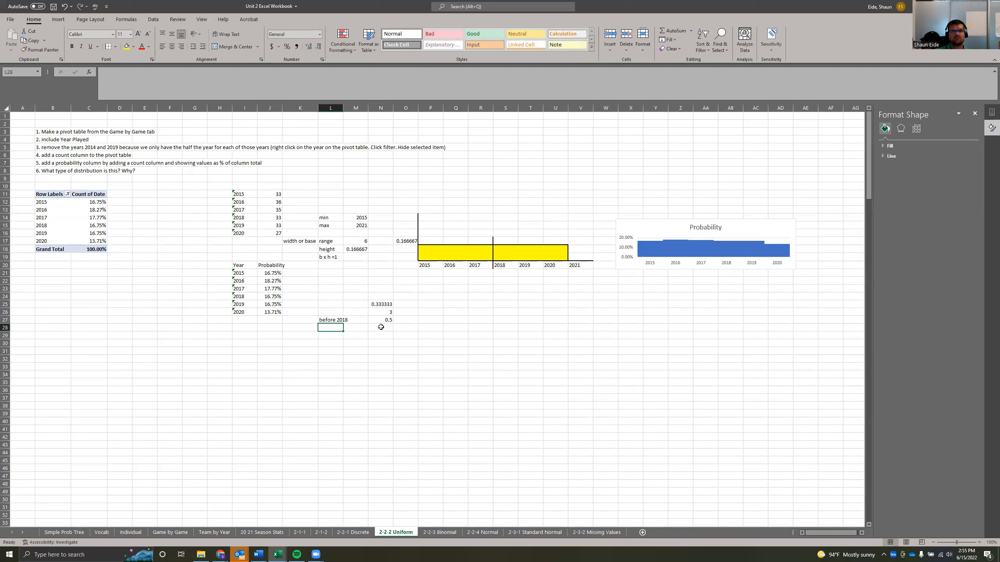
# Label the two-year probability by entering "2015 up to 2017" in L25, leaving L28 empty
pyautogui.write('201')
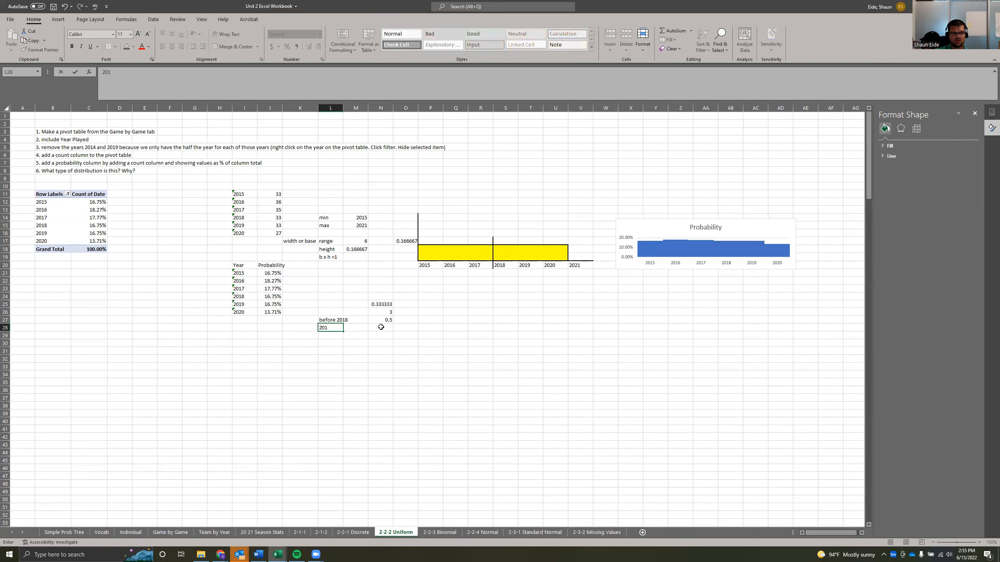
pyautogui.press('Up')
pyautogui.press('Up')
pyautogui.press('Up')
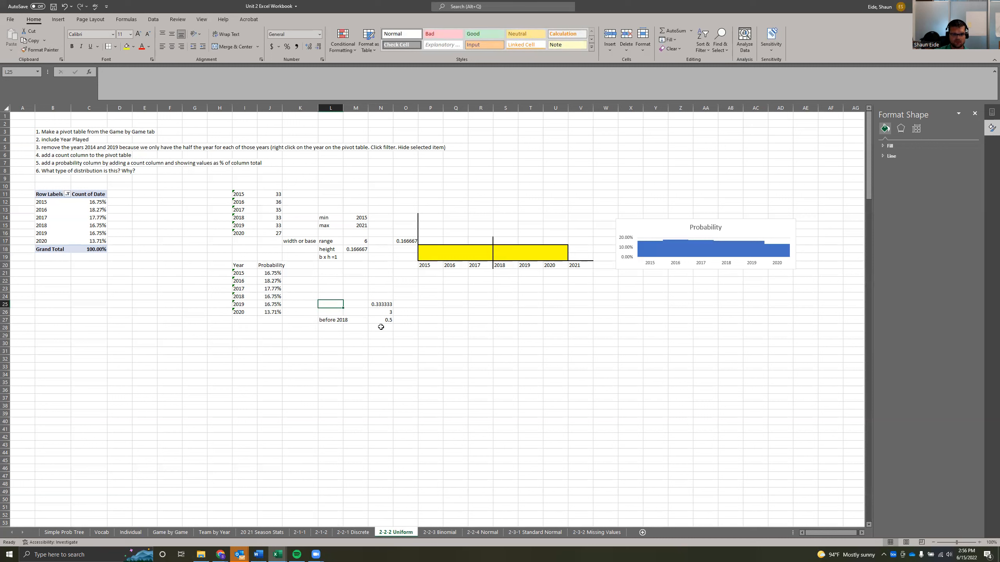
pyautogui.write('2017')
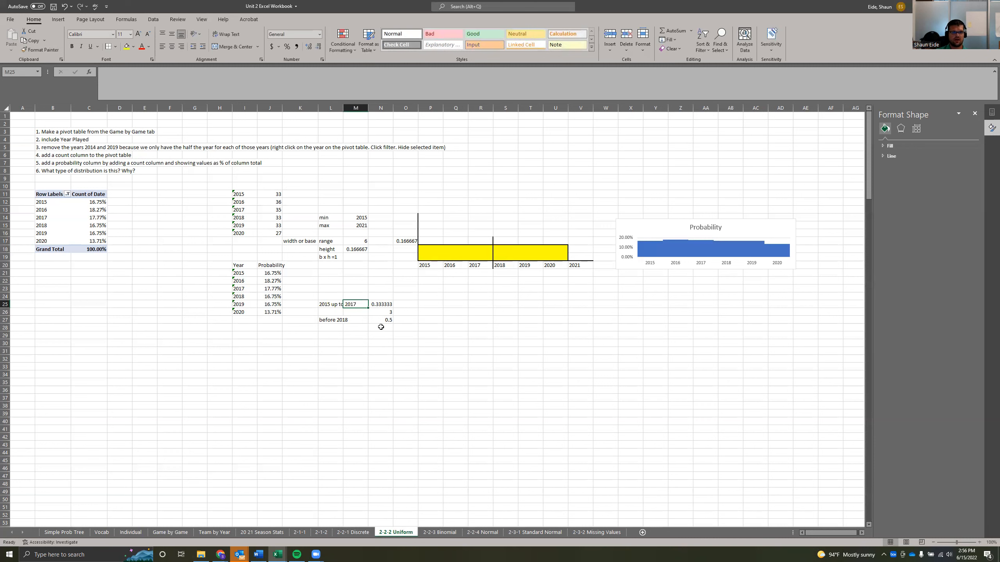
# Highlight the distribution's area above 2015 and 2016 to show the interval from 2015 up to 2017
pyautogui.moveTo(437, 247); pyautogui.dragTo(461, 259)
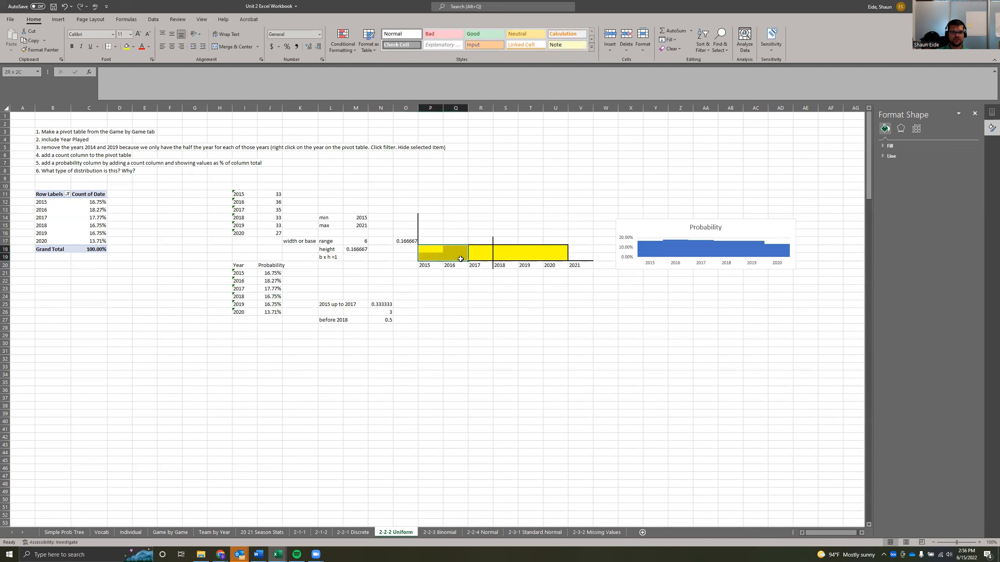
pyautogui.click(480, 335)
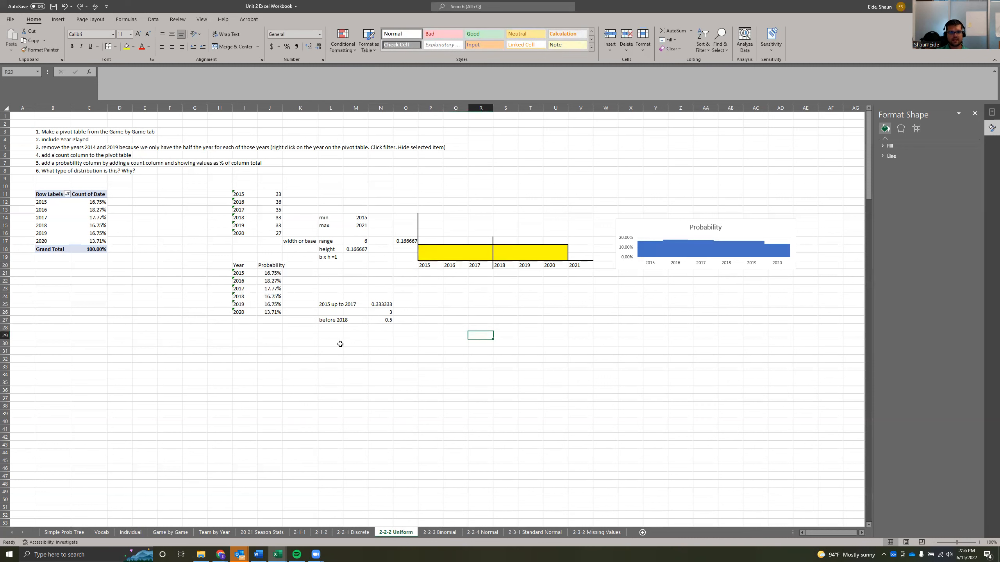
pyautogui.click(459, 287)
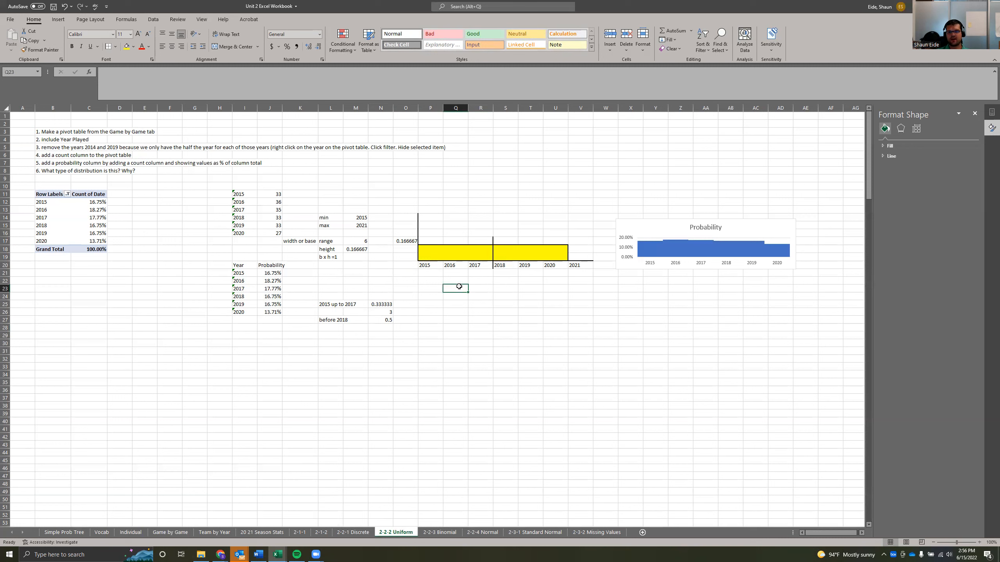
pyautogui.click(521, 320)
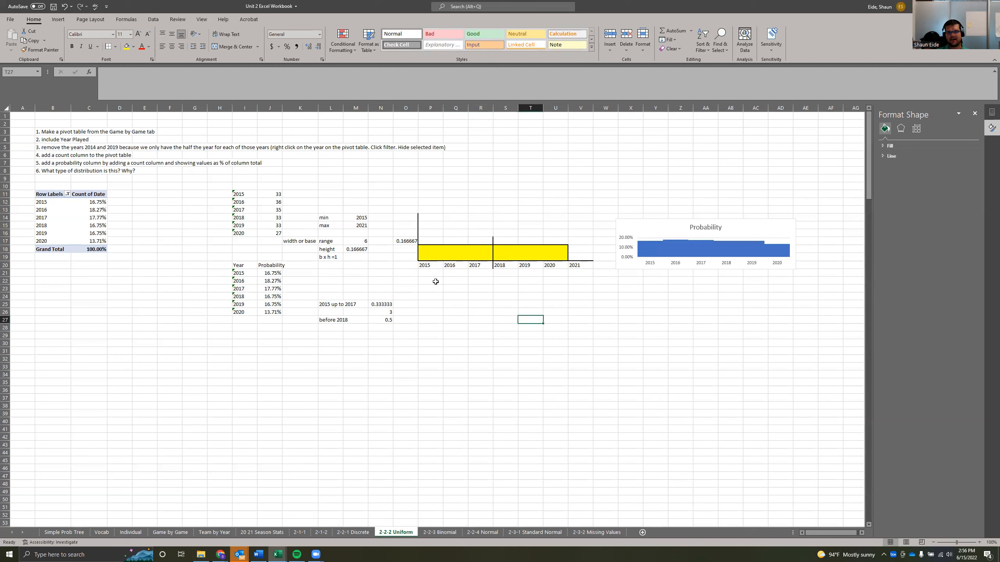
# Highlight the axis labels from 2015 through 2020 beneath the distribution to show its full range
pyautogui.moveTo(426, 265); pyautogui.dragTo(560, 264)
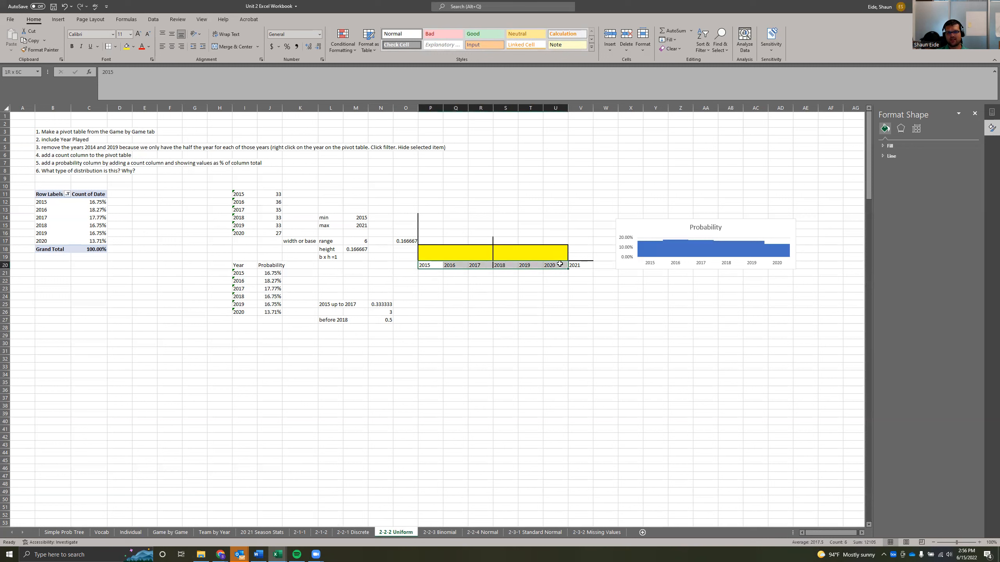
pyautogui.click(481, 324)
pyautogui.moveTo(430, 273); pyautogui.dragTo(553, 265)
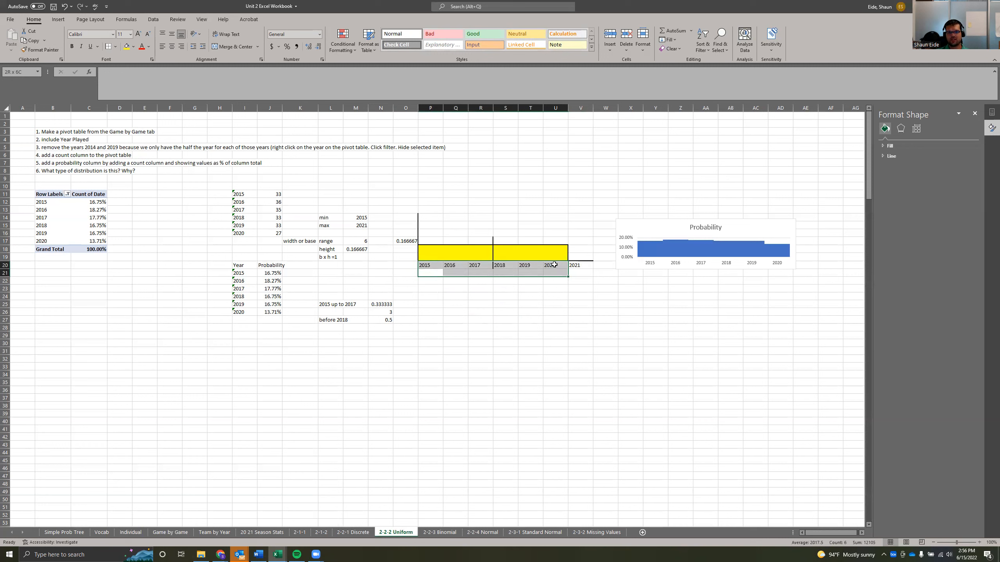
pyautogui.click(555, 343)
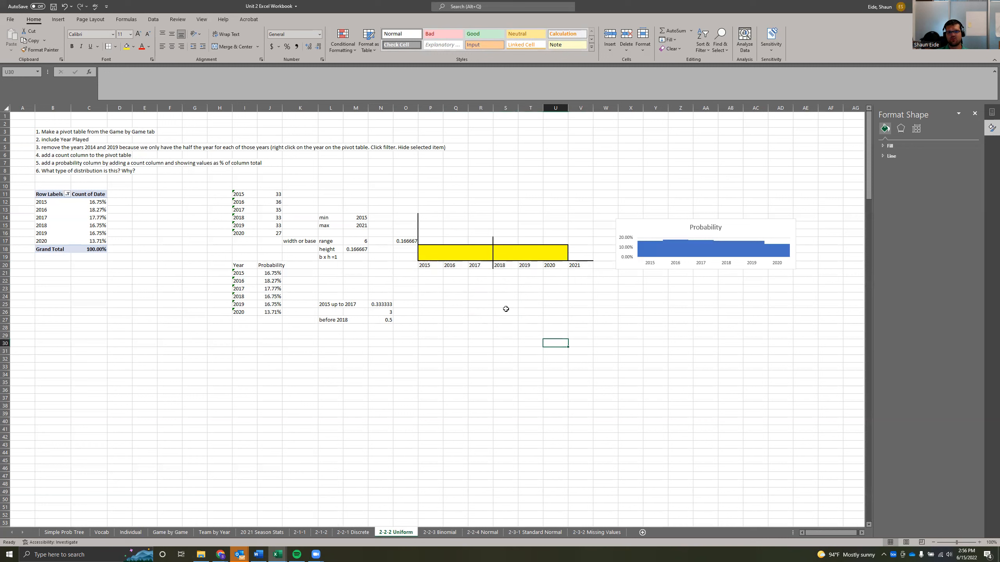
pyautogui.moveTo(564, 266)
pyautogui.mouseDown()
pyautogui.moveTo(582, 265)
pyautogui.moveTo(561, 266)
pyautogui.mouseUp()
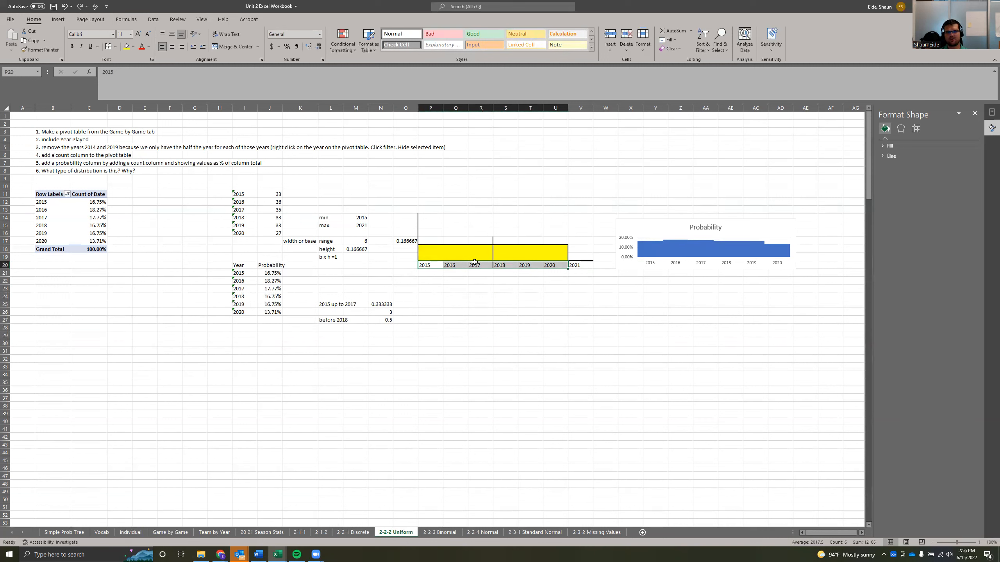
# Highlight the distribution's area above 2015 and 2016, the area above 2017 to 2019, and the 2015 axis label
pyautogui.moveTo(463, 250); pyautogui.dragTo(422, 259)
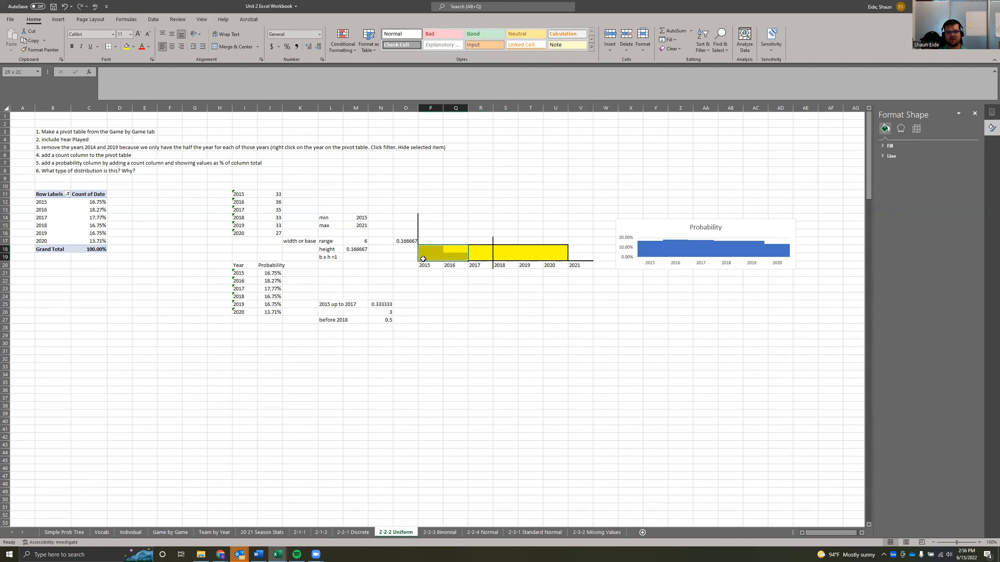
pyautogui.moveTo(485, 248); pyautogui.dragTo(533, 260)
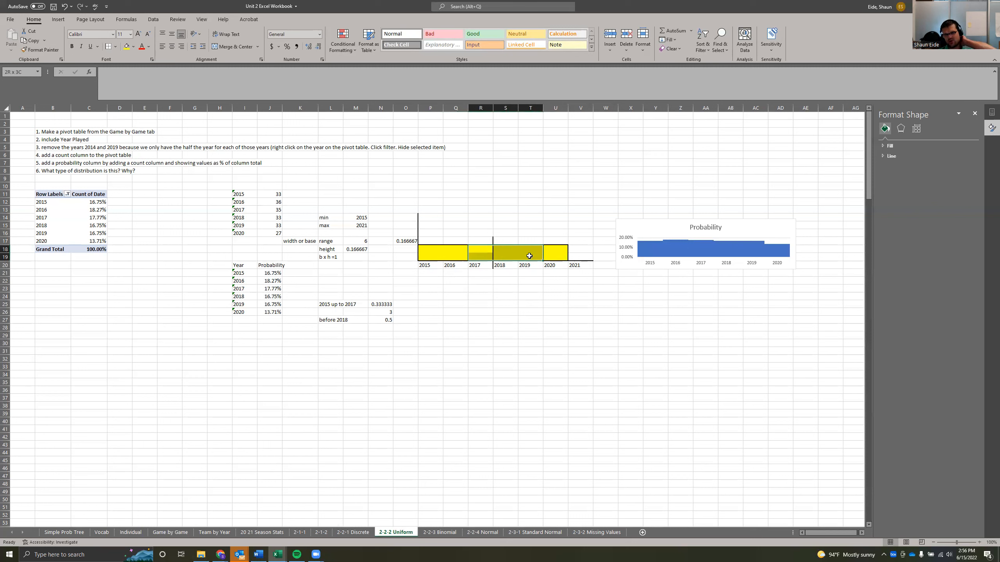
pyautogui.click(431, 265)
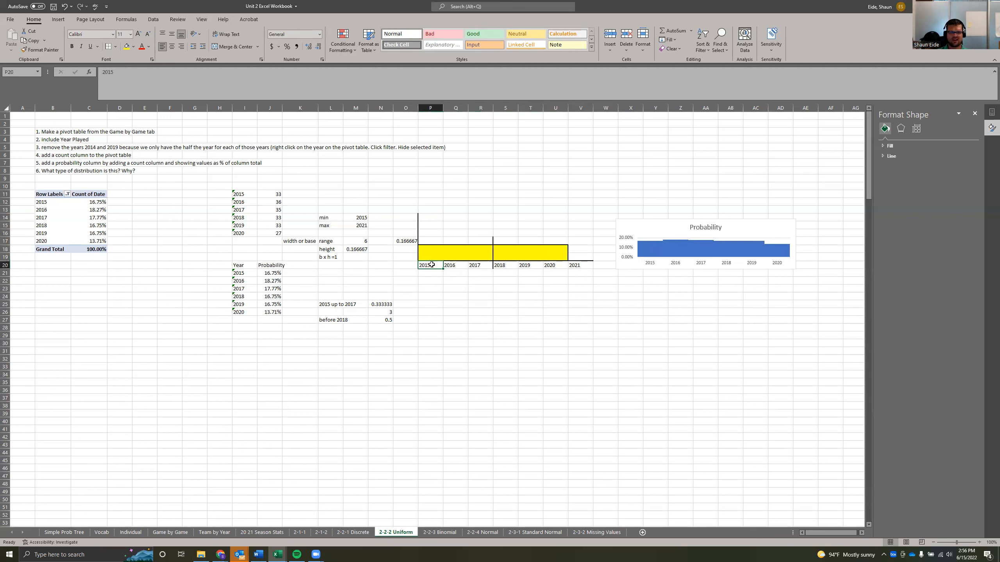